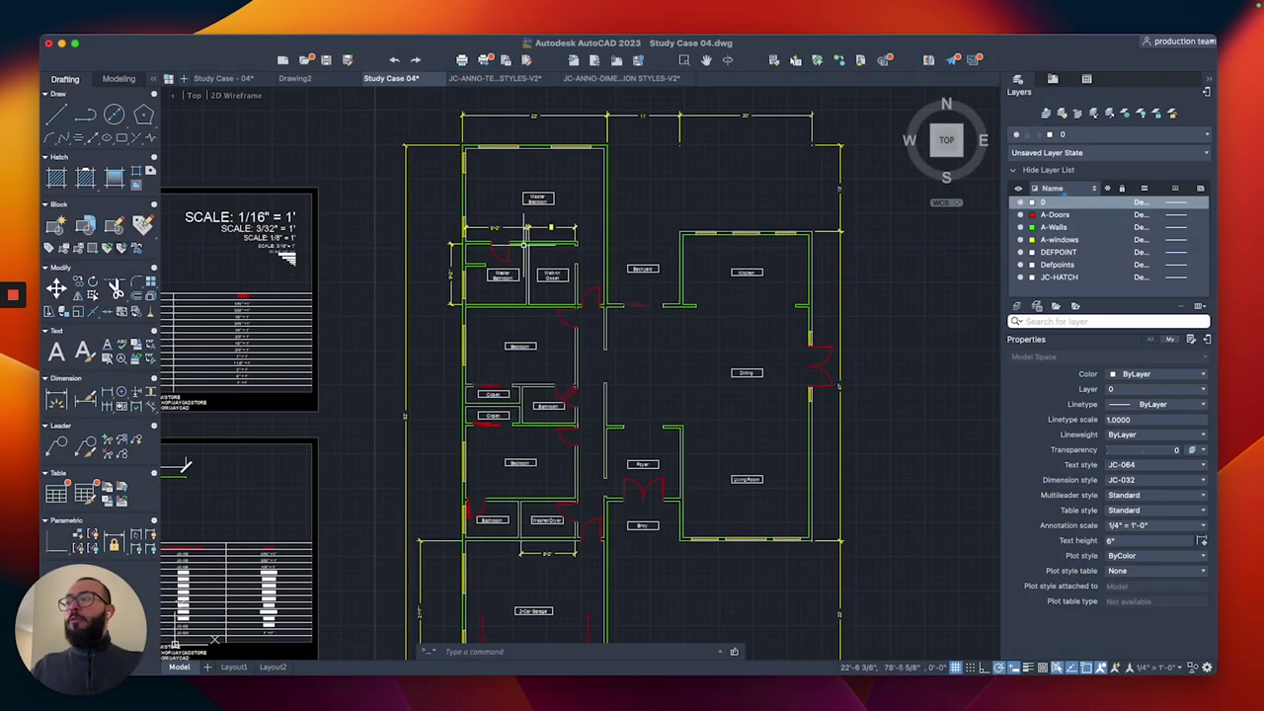
- Zoom in on the Master Bathroom and Walk-in Closet area of the Study Case 04 plan
scroll(525, 243, up, 6)
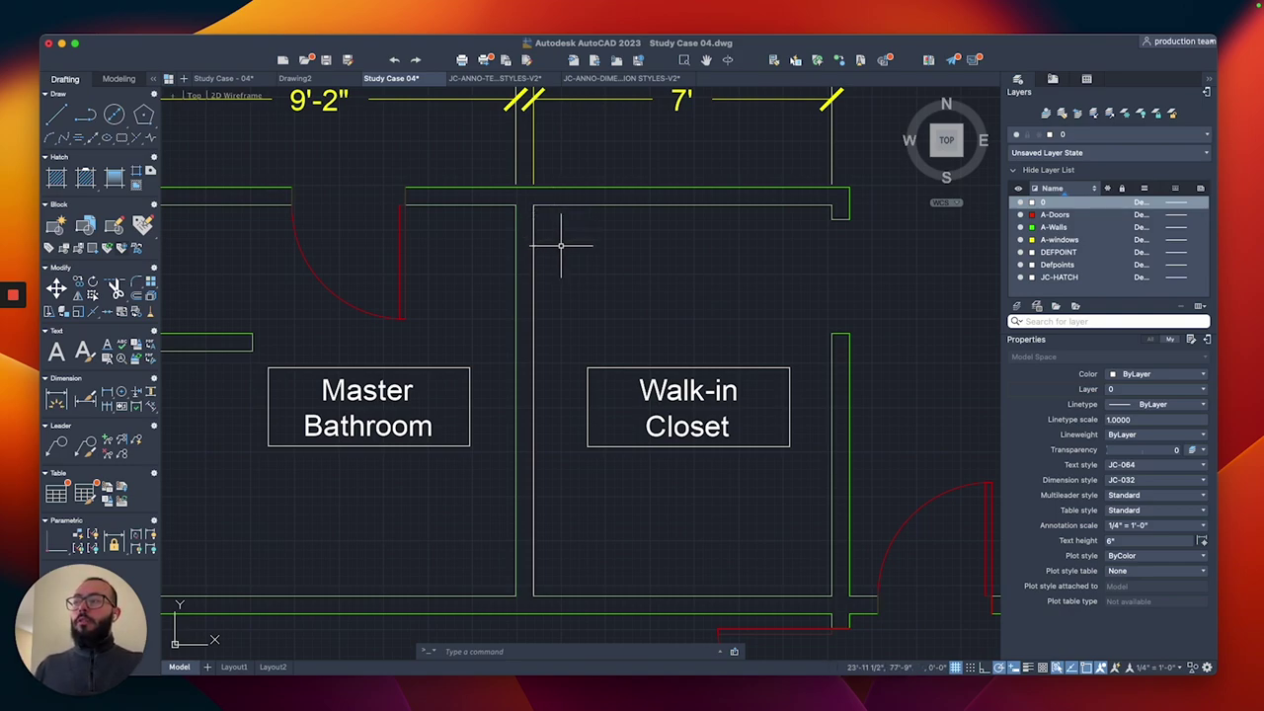
- Match the closet wall lines to the upper green wall's properties with MA
text(m)
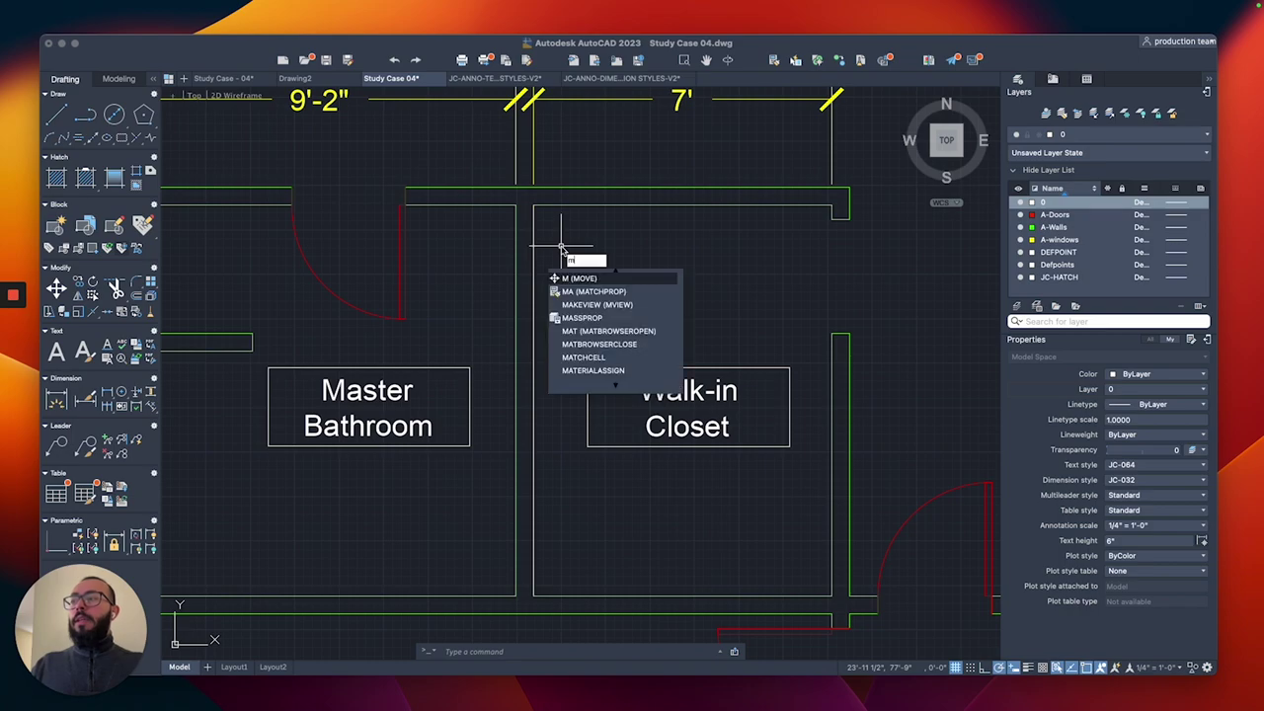
text(a)
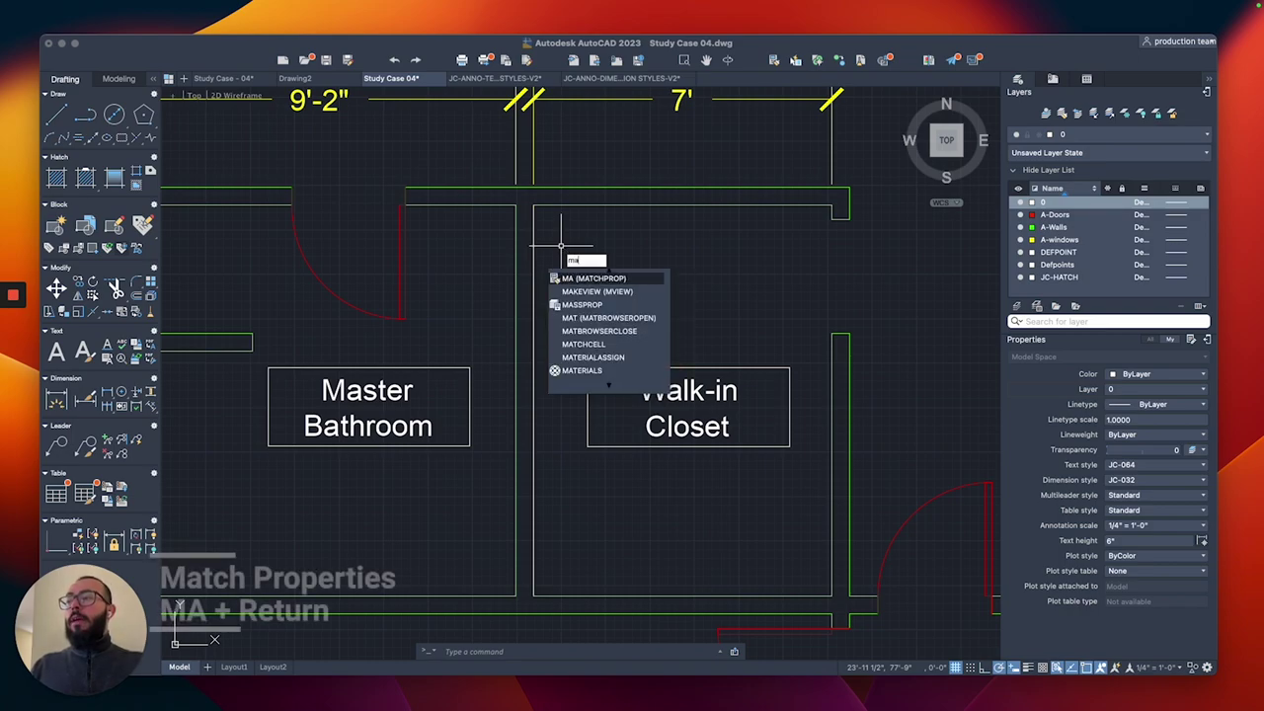
key(Return)
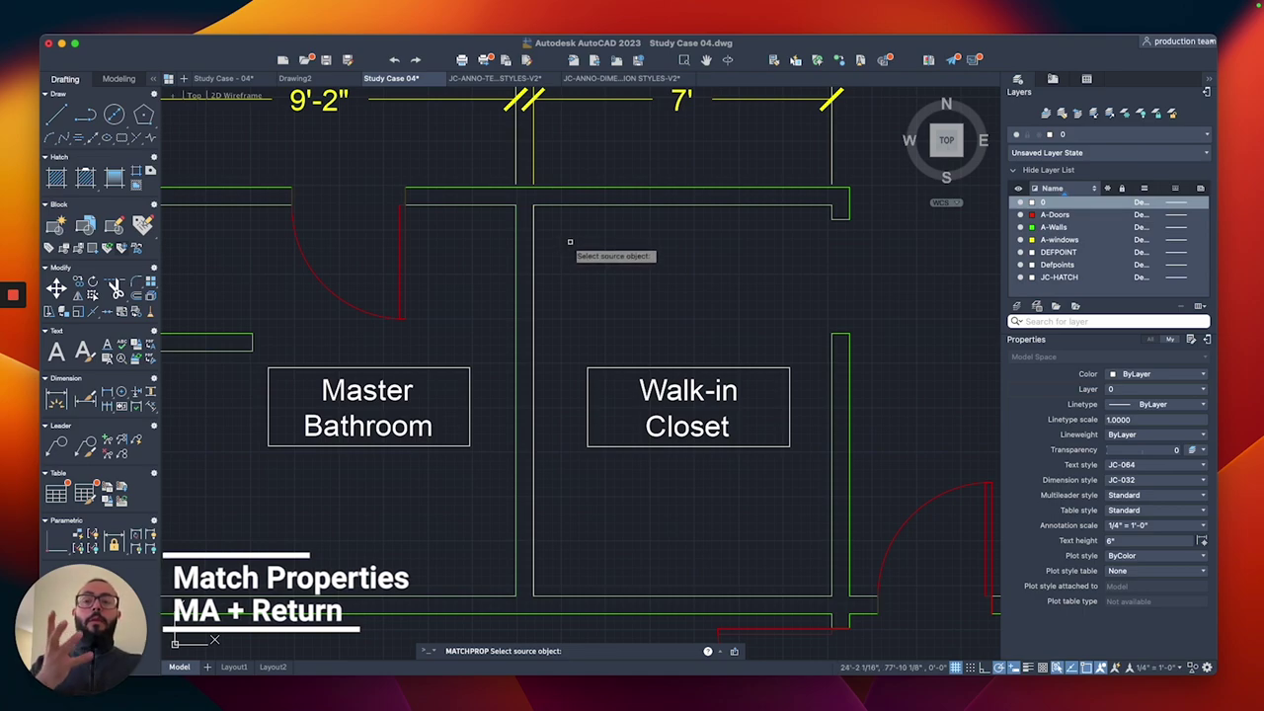
click(583, 206)
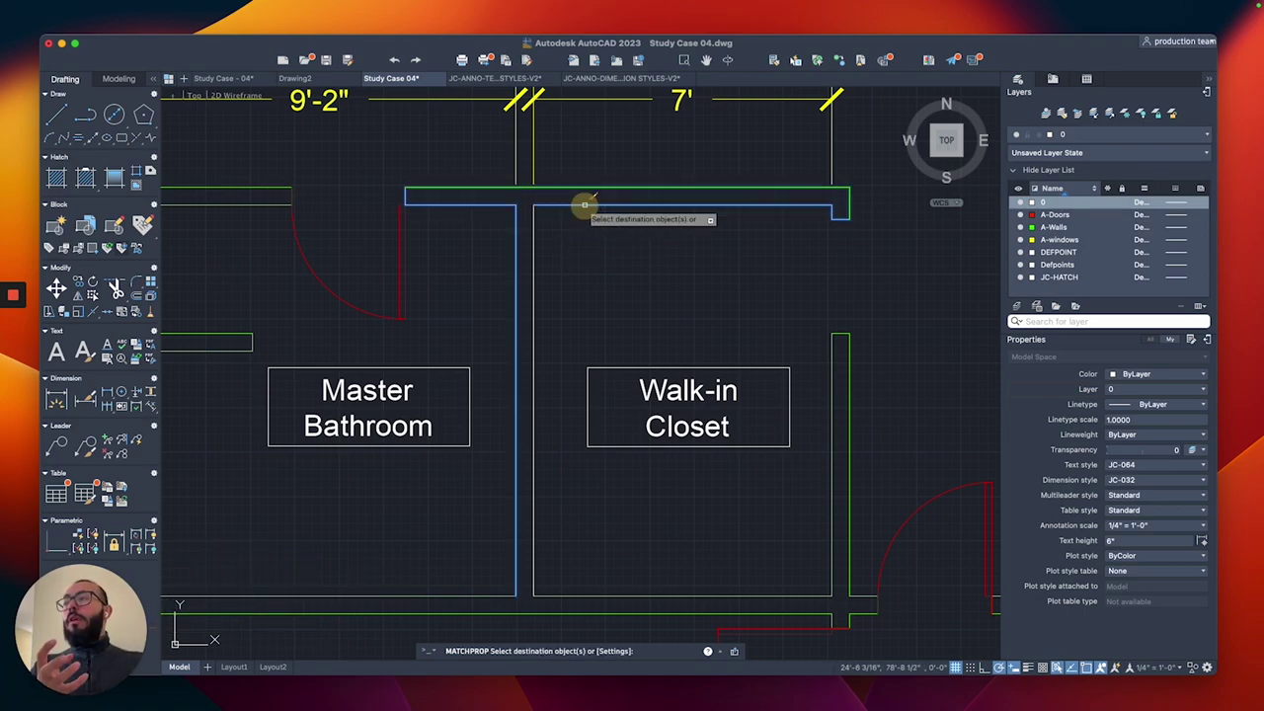
click(559, 263)
click(527, 285)
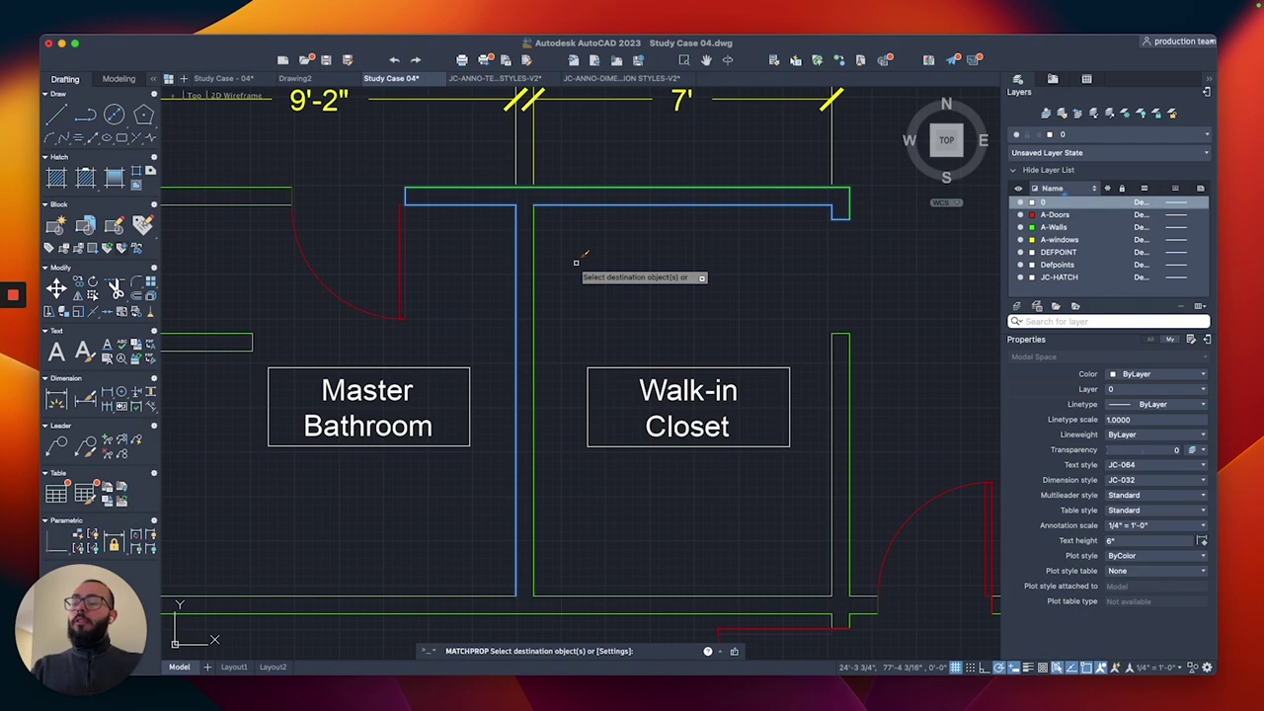
key(Return)
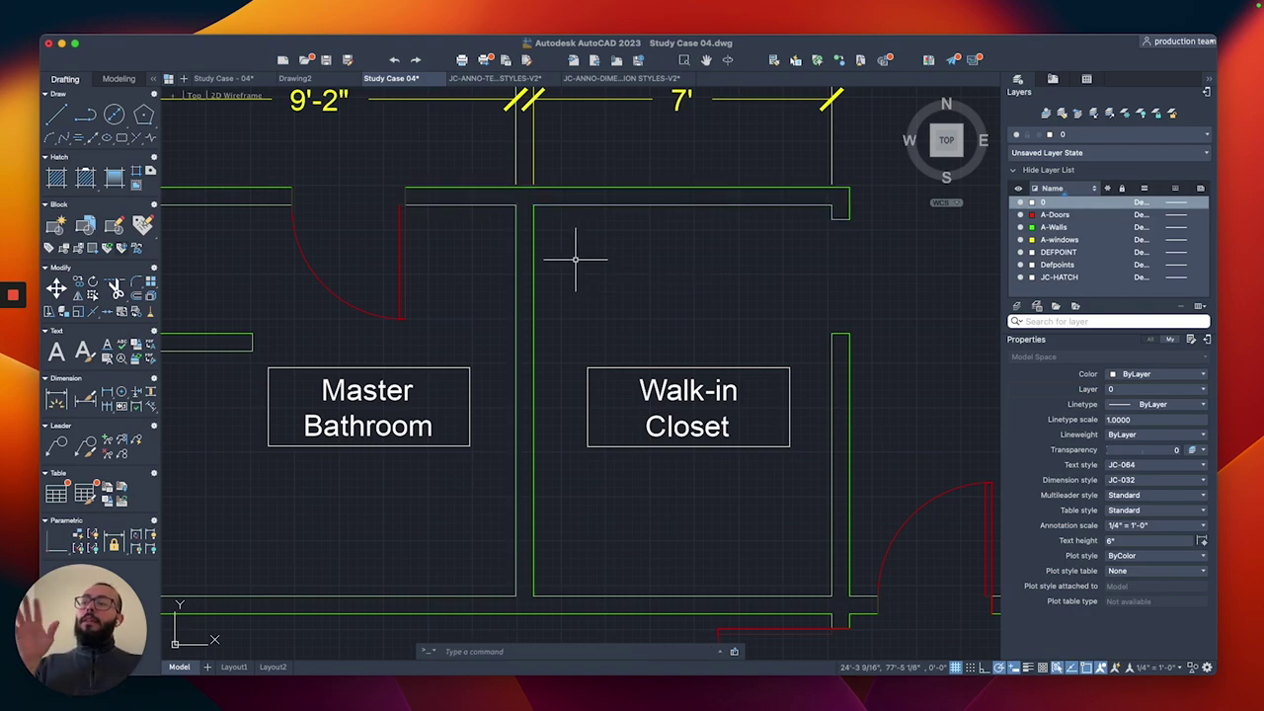
- Stretch the bathroom doorway wall's end down to meet the lower wall line
scroll(574, 258, down, 5)
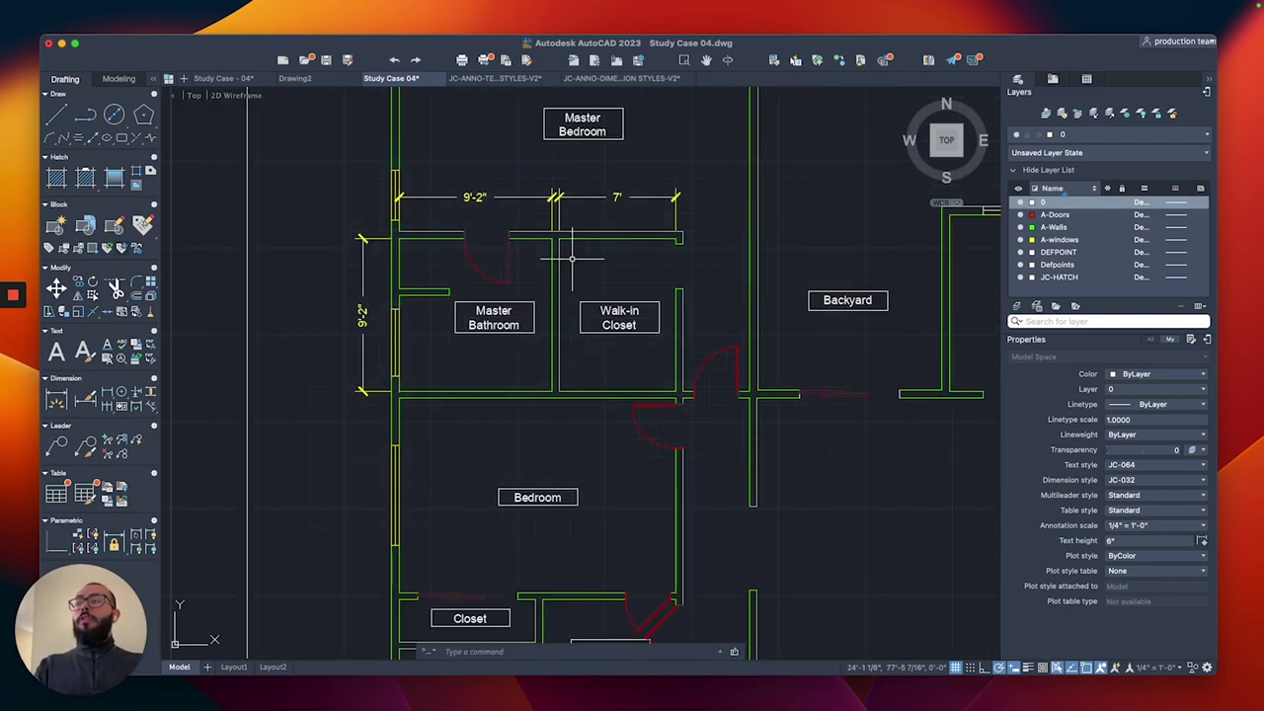
scroll(571, 259, down, 3)
scroll(573, 343, up, 10)
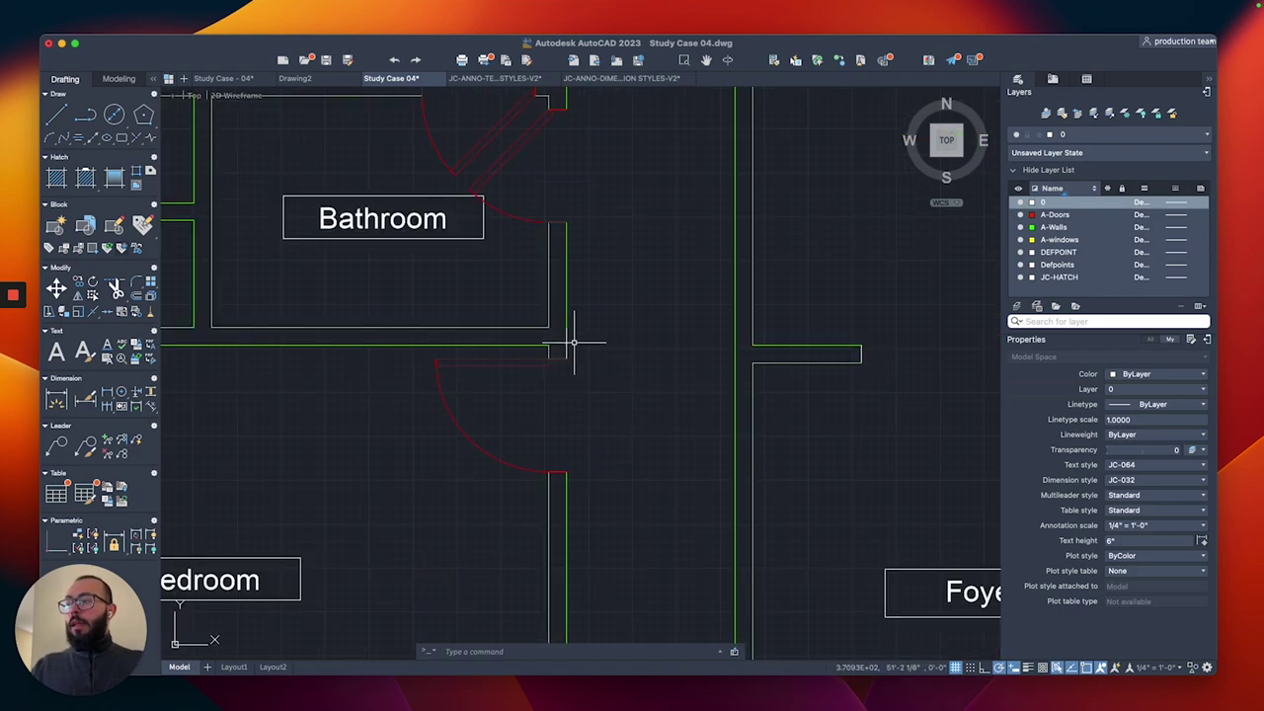
scroll(570, 341, up, 5)
click(566, 348)
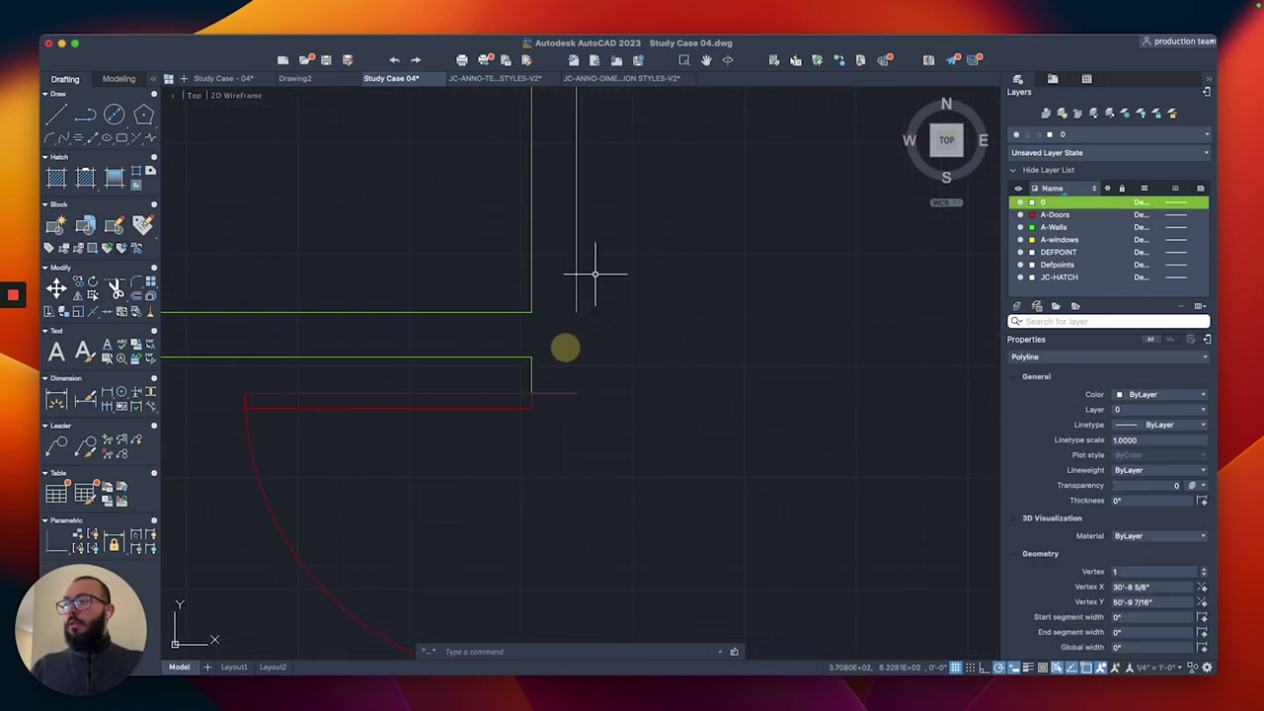
click(549, 290)
click(576, 312)
click(577, 393)
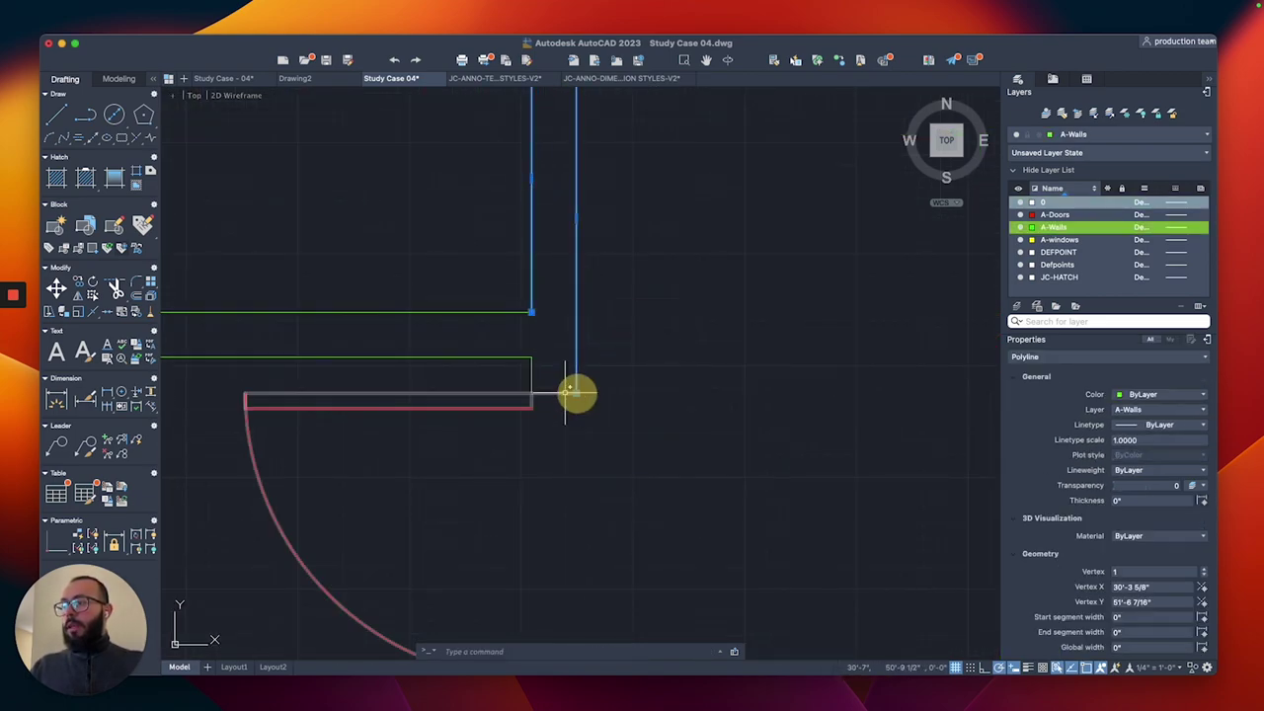
- Box-select the corner and green walls to check them, then clear and recentre the view
click(507, 381)
click(668, 447)
click(626, 345)
click(520, 365)
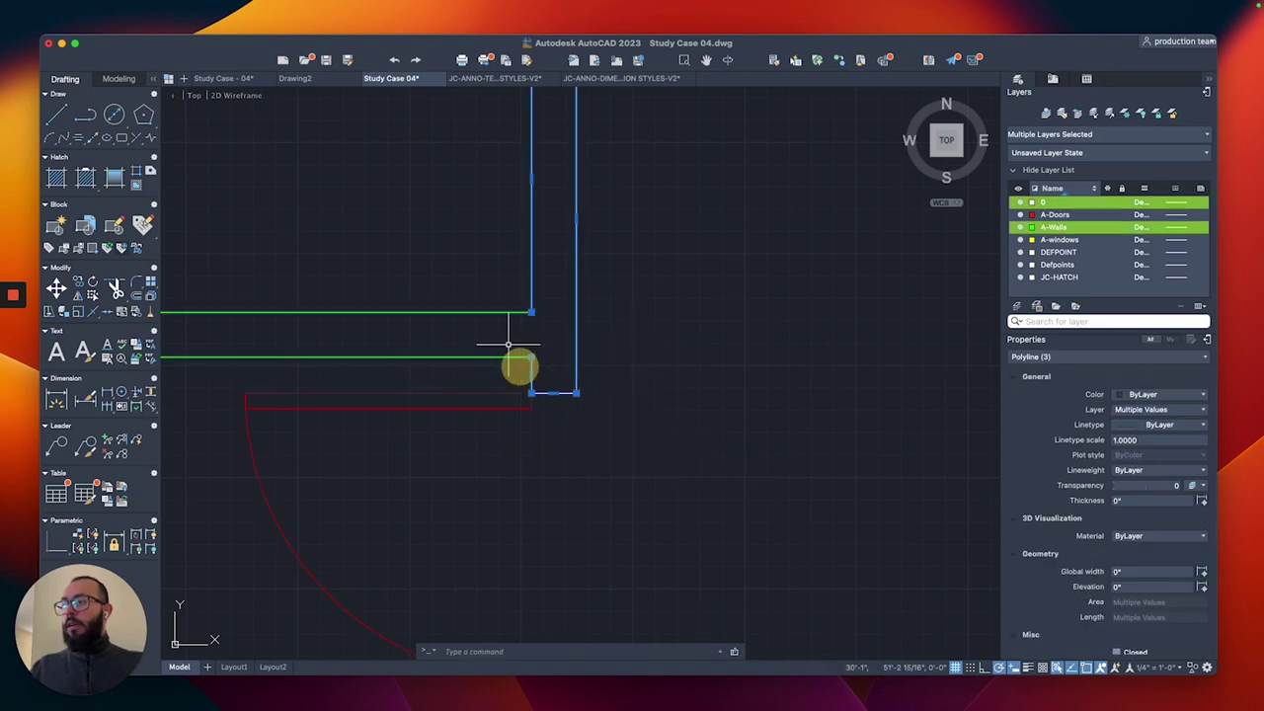
scroll(508, 345, down, 5)
key(Escape)
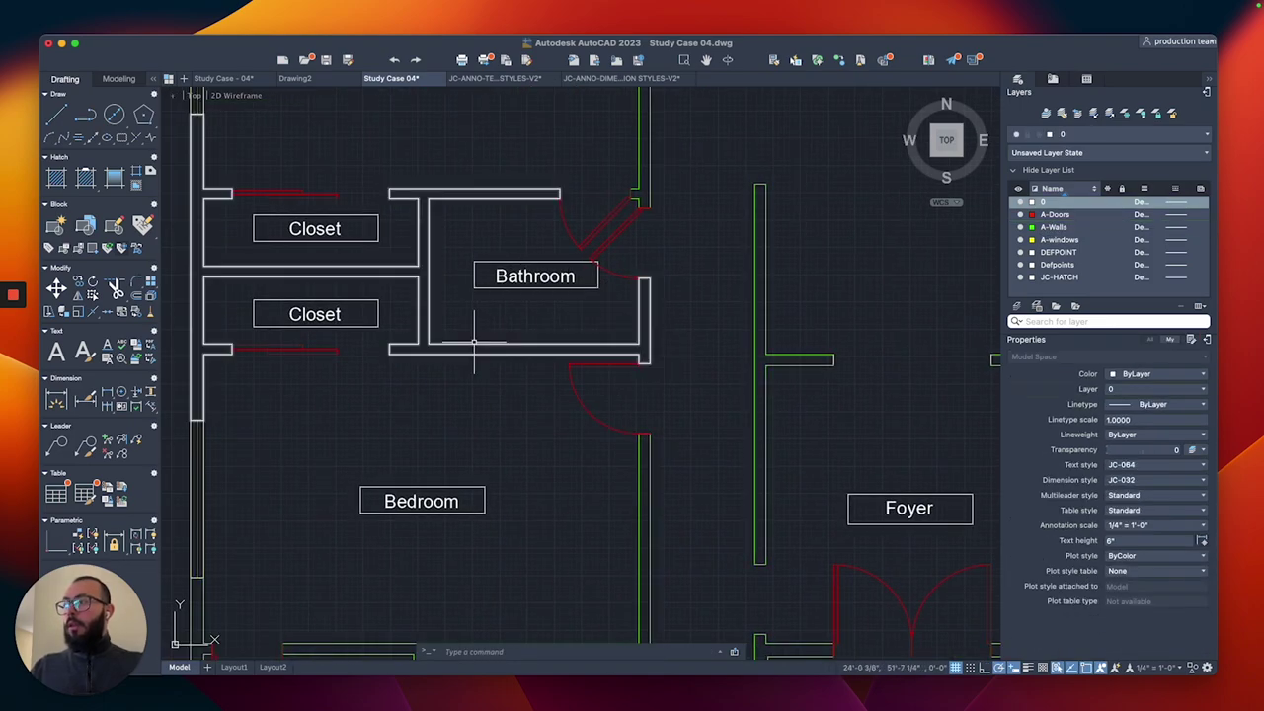
middle_drag(474, 342, 580, 363)
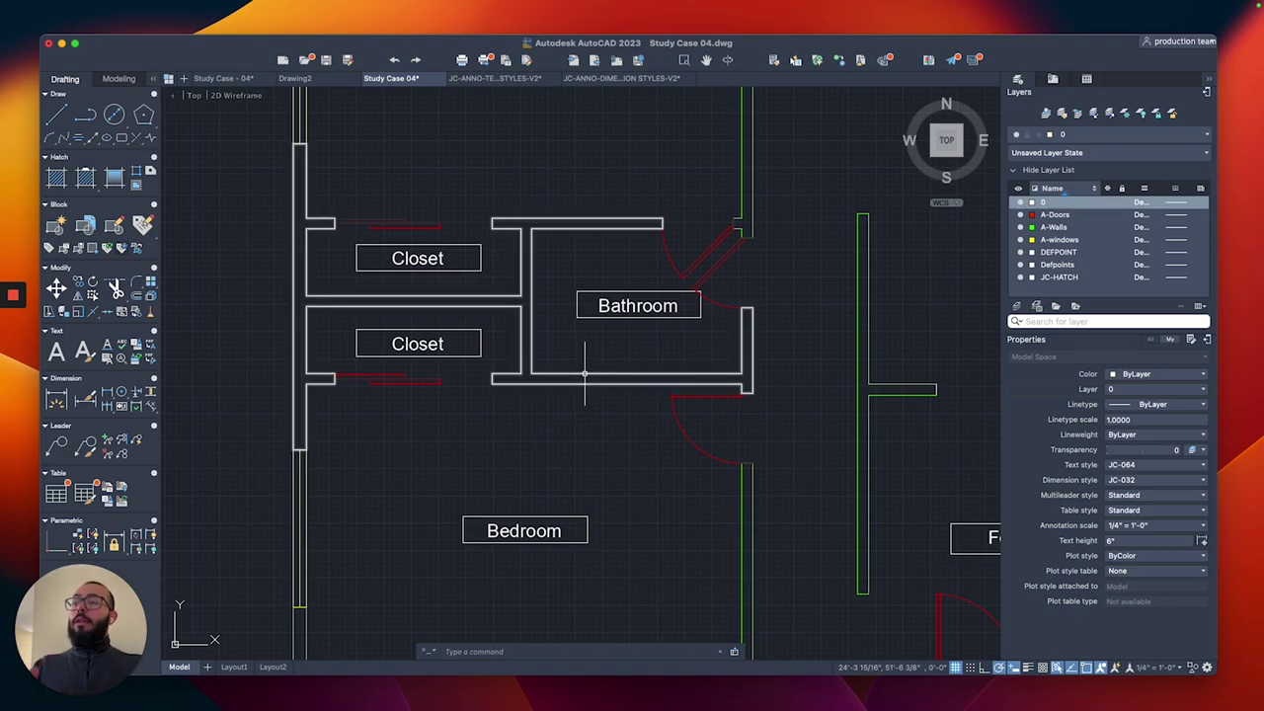
- Match the closet and bathroom walls to a green wall's properties with MA
text(ma)
key(Return)
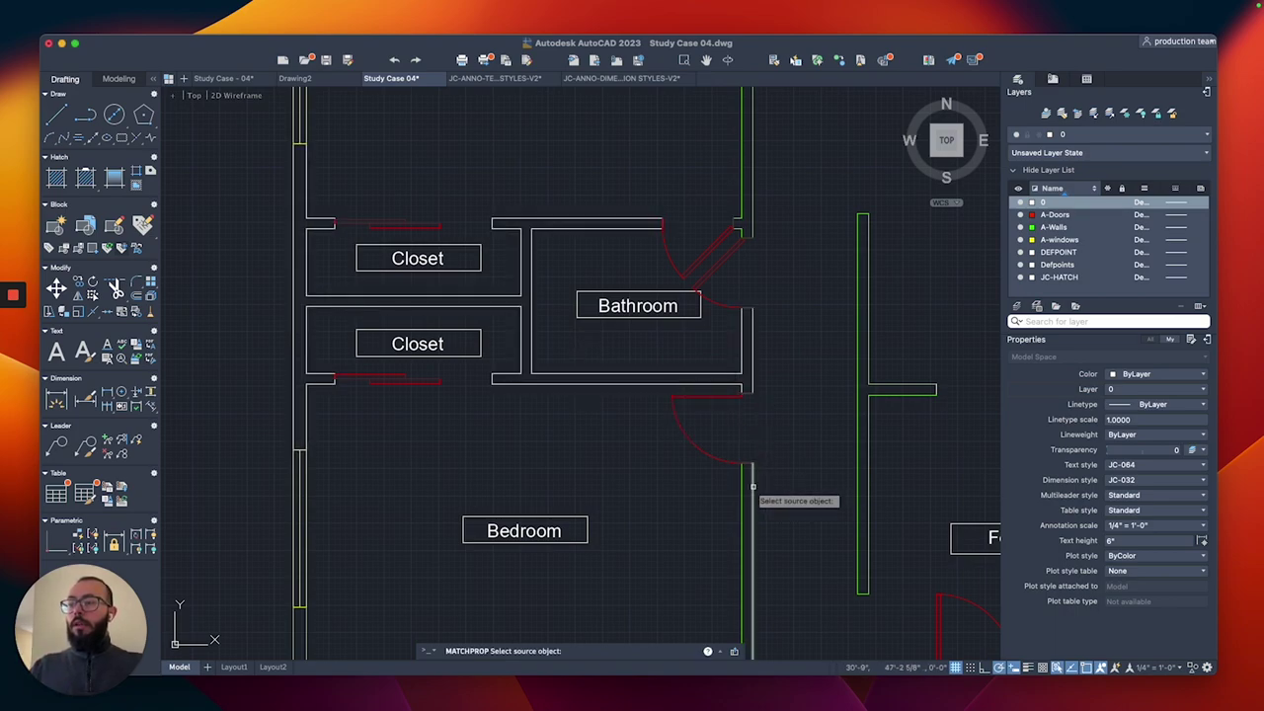
click(751, 484)
click(637, 371)
key(Return)
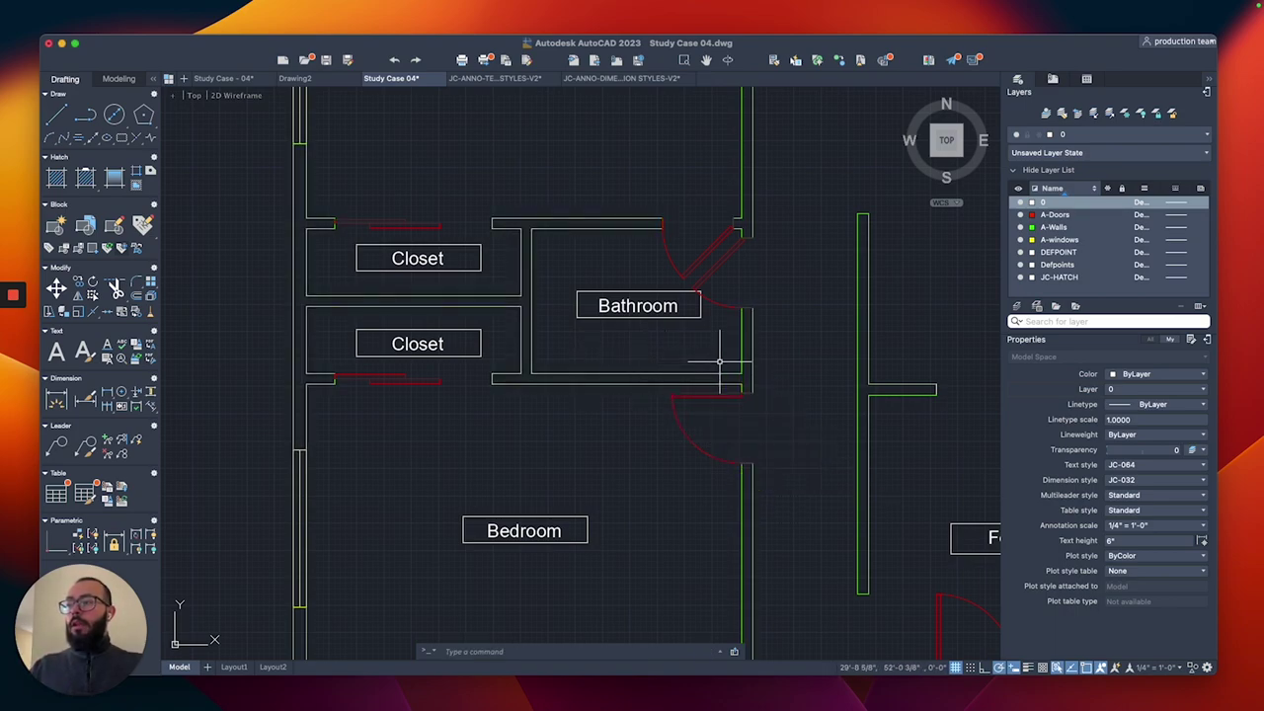
- Inspect the foyer wall polyline and the wall stub beside it by selecting them
scroll(728, 359, right, 5)
click(745, 398)
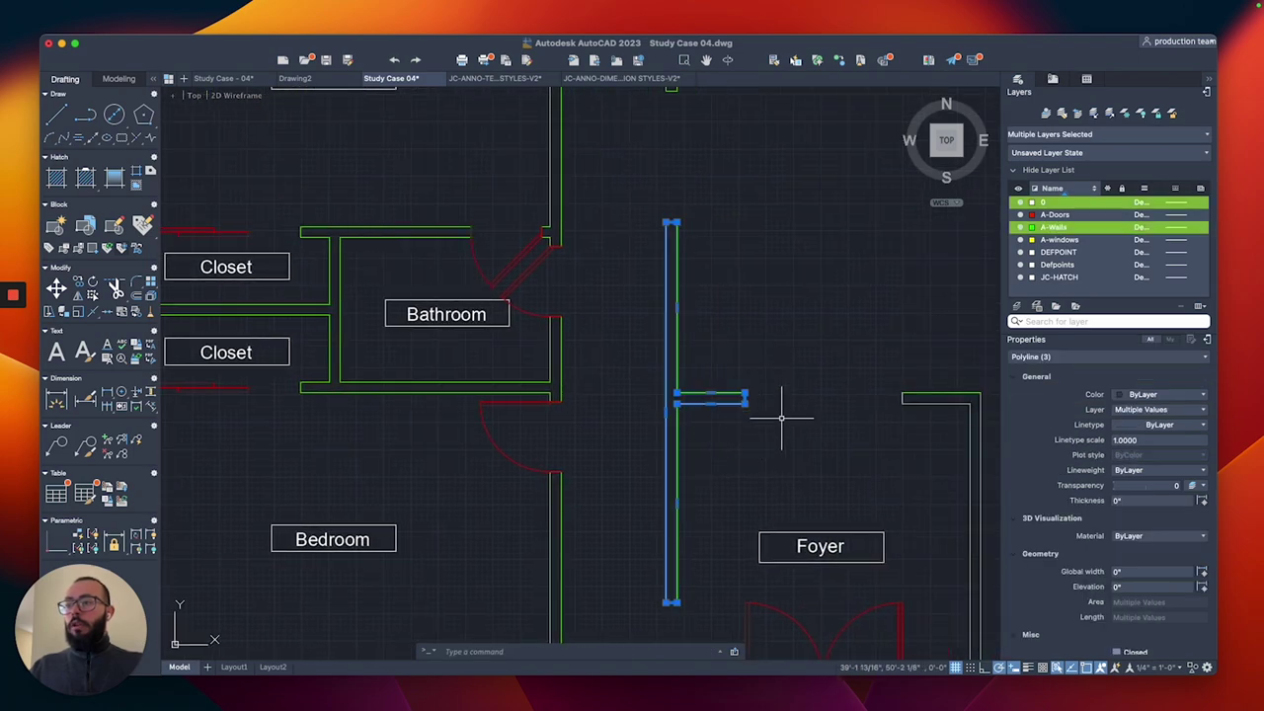
scroll(759, 375, up, 6)
key(Escape)
click(726, 396)
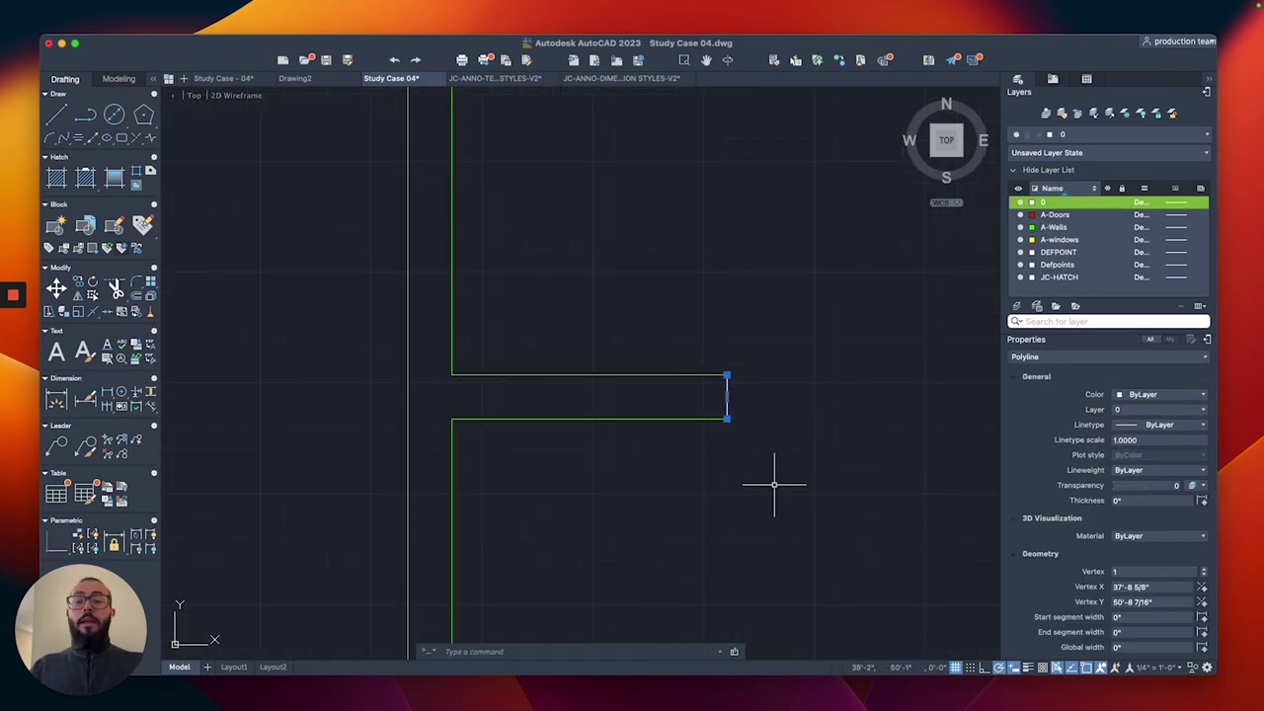
key(Escape)
click(700, 344)
key(Escape)
scroll(713, 363, down, 3)
drag(714, 363, 668, 451)
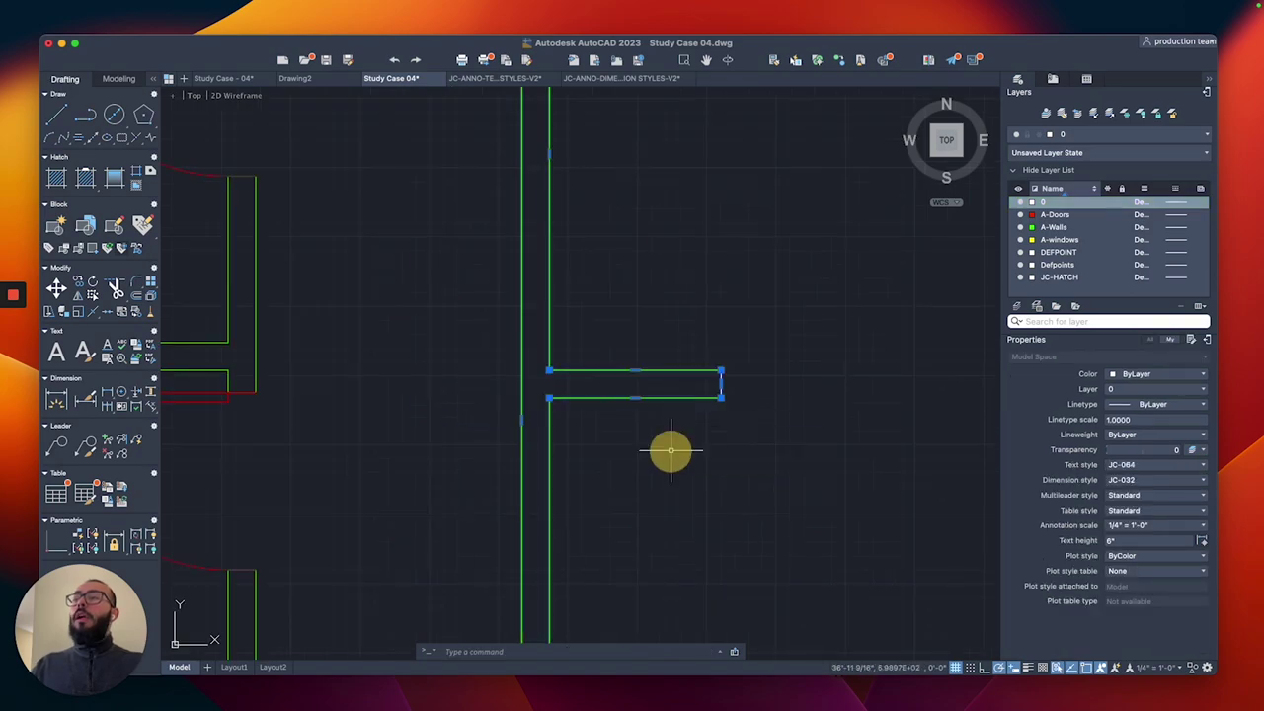
scroll(621, 484, up, 3)
scroll(635, 451, down, 2)
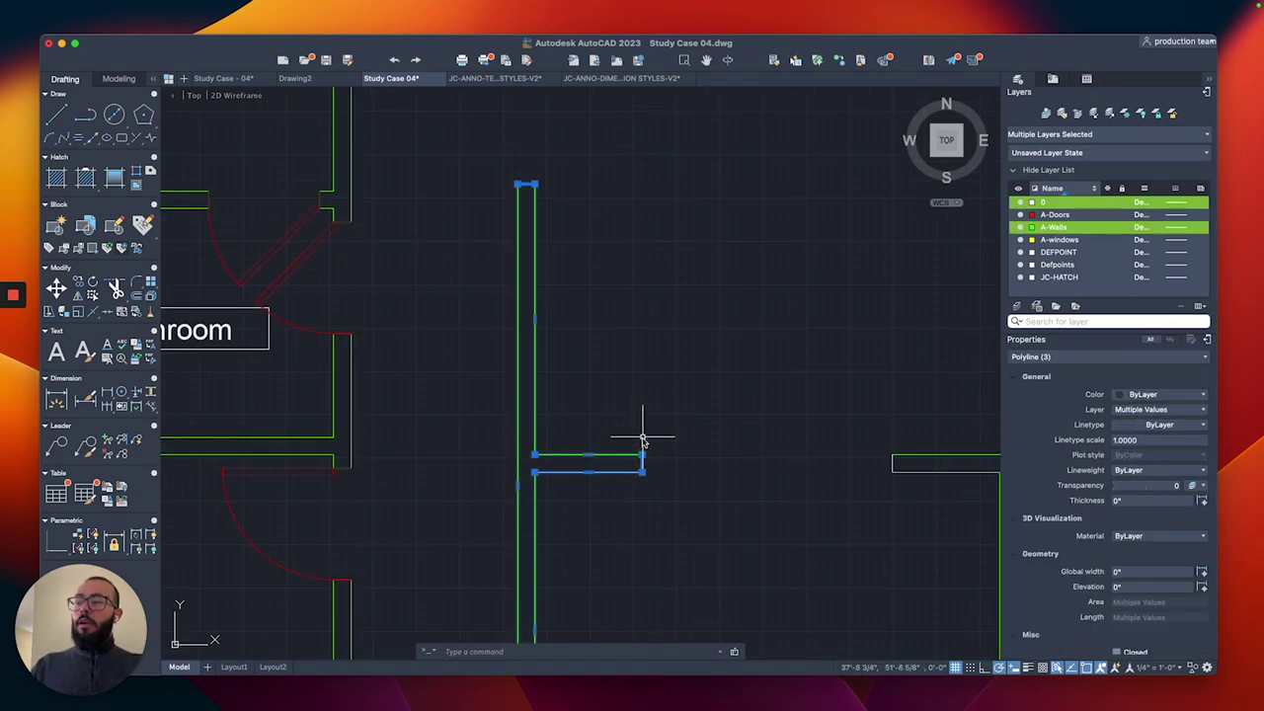
key(Escape)
- Window-select the right-hand wall polylines to check them, then reposition the floor plan
scroll(682, 445, down, 3)
scroll(780, 424, up, 6)
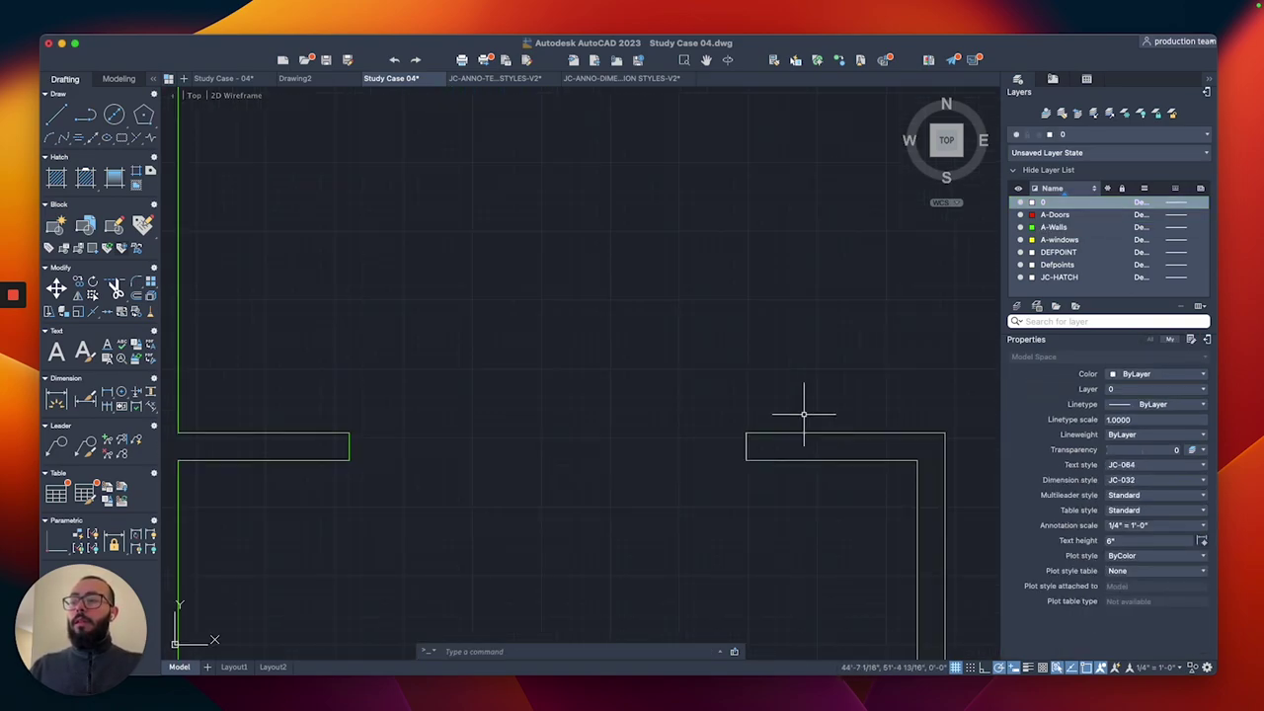
drag(804, 415, 695, 508)
key(Escape)
scroll(695, 506, down, 5)
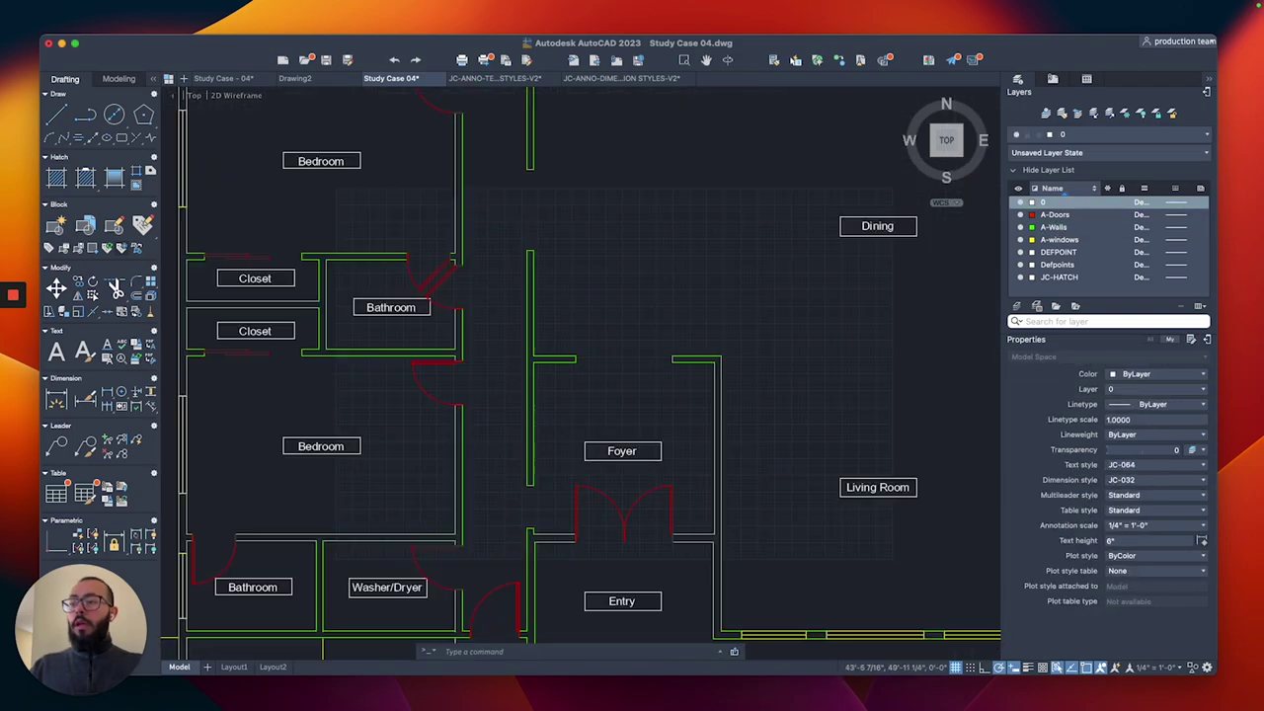
scroll(667, 385, down, 2)
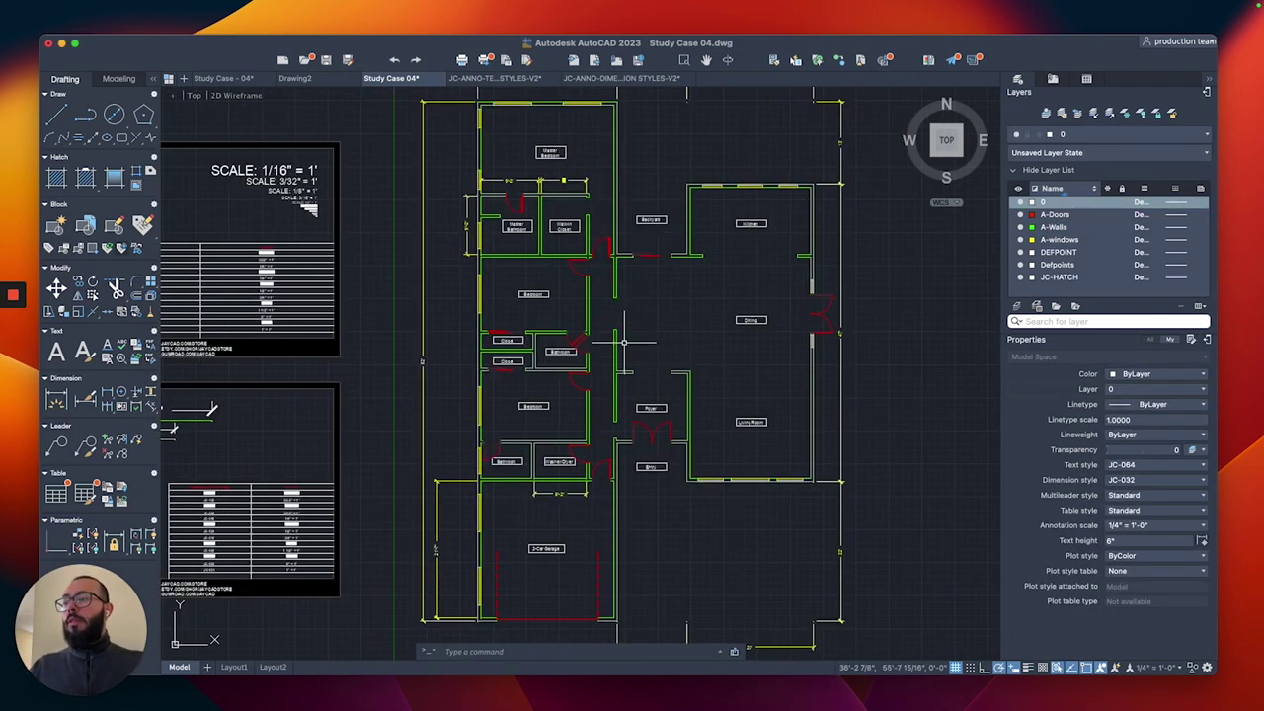
middle_drag(626, 342, 660, 369)
middle_drag(544, 347, 552, 374)
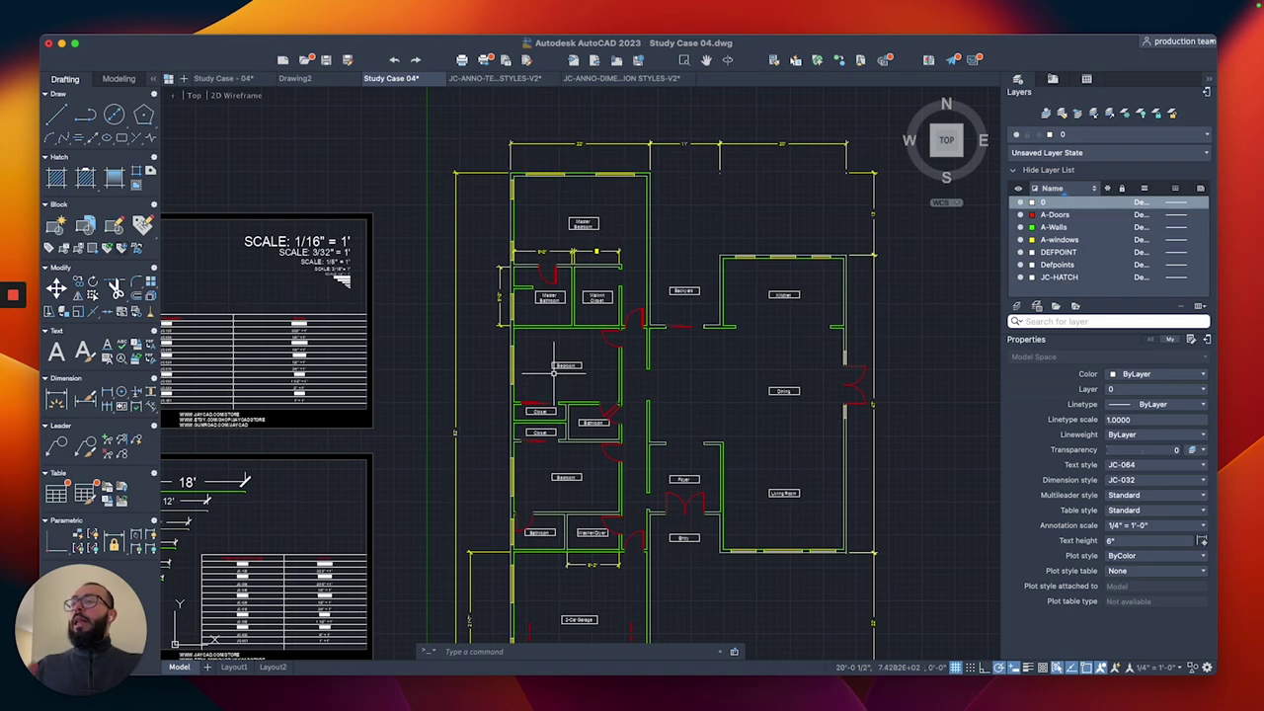
- Select the Backyard wall pieces to check their properties, then clear the selection
scroll(682, 306, up, 8)
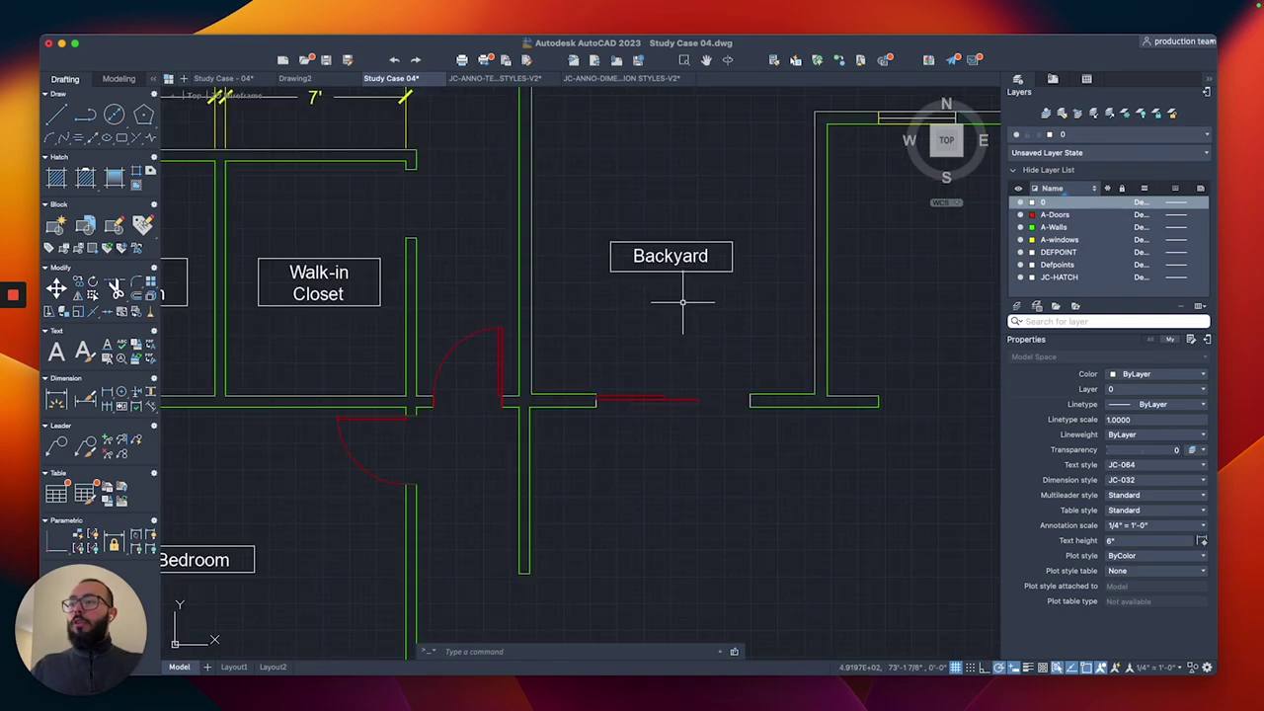
click(576, 435)
click(869, 361)
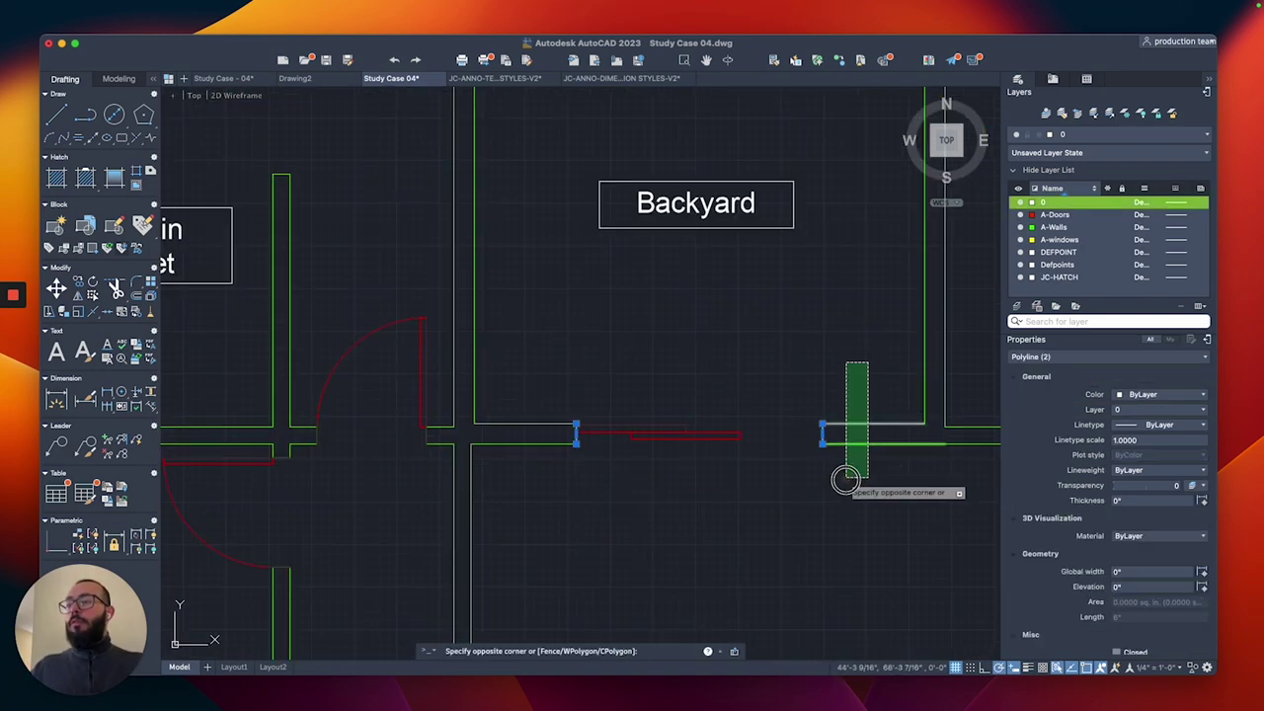
click(840, 480)
click(497, 443)
middle_drag(731, 396, 538, 411)
click(825, 419)
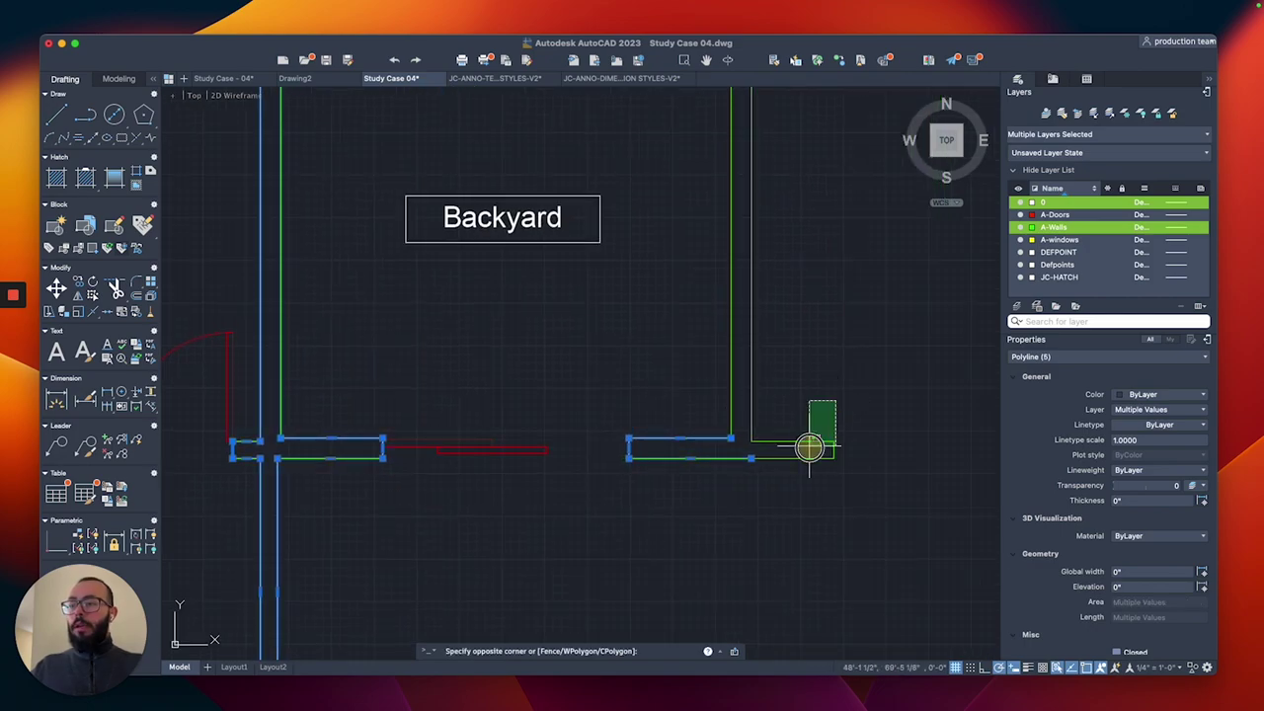
click(733, 520)
key(Escape)
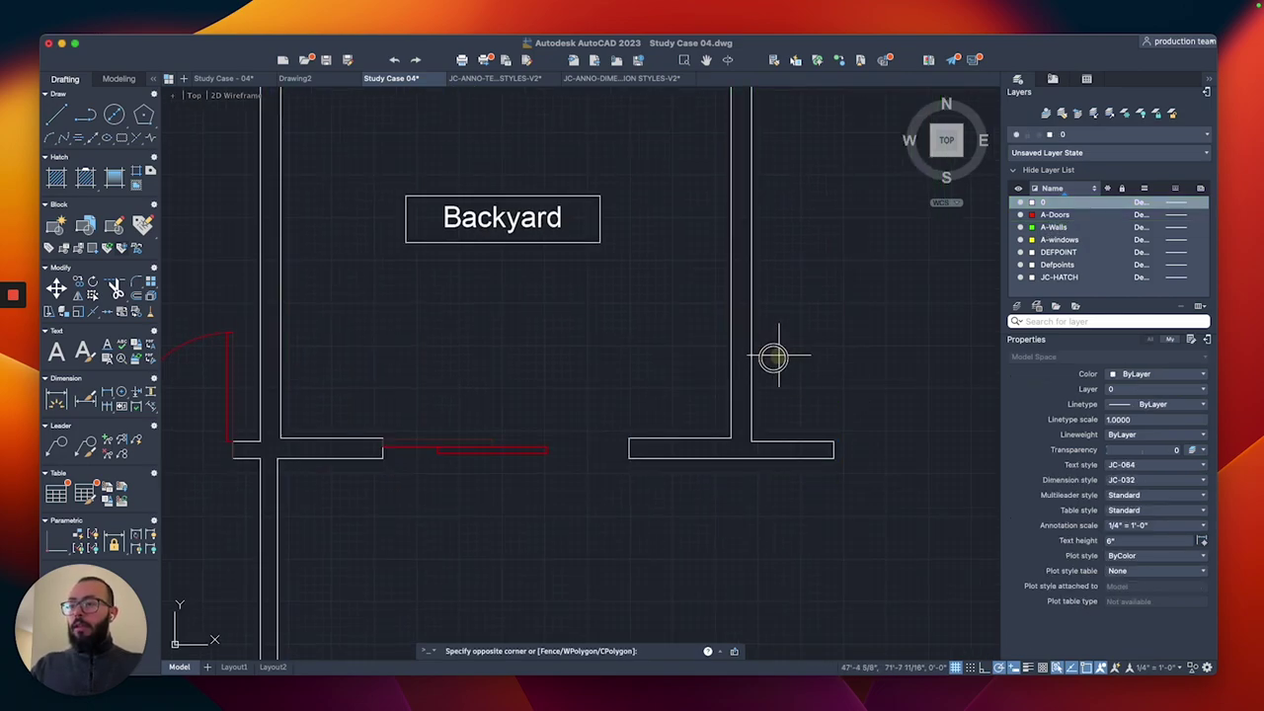
click(732, 375)
scroll(696, 390, down, 5)
key(Escape)
- Match the window-selected kitchen walls to a green A-Walls wall with MA
text(ma)
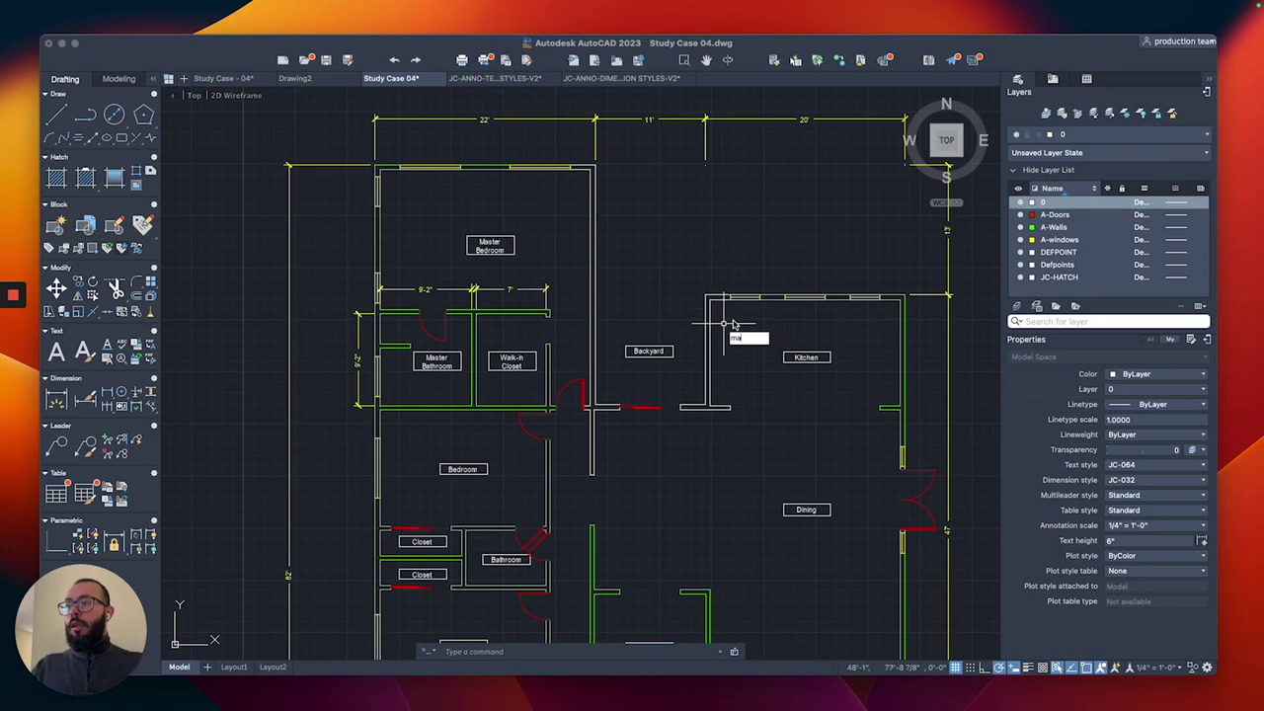
key(Return)
click(746, 297)
scroll(759, 309, up, 4)
click(766, 300)
click(741, 356)
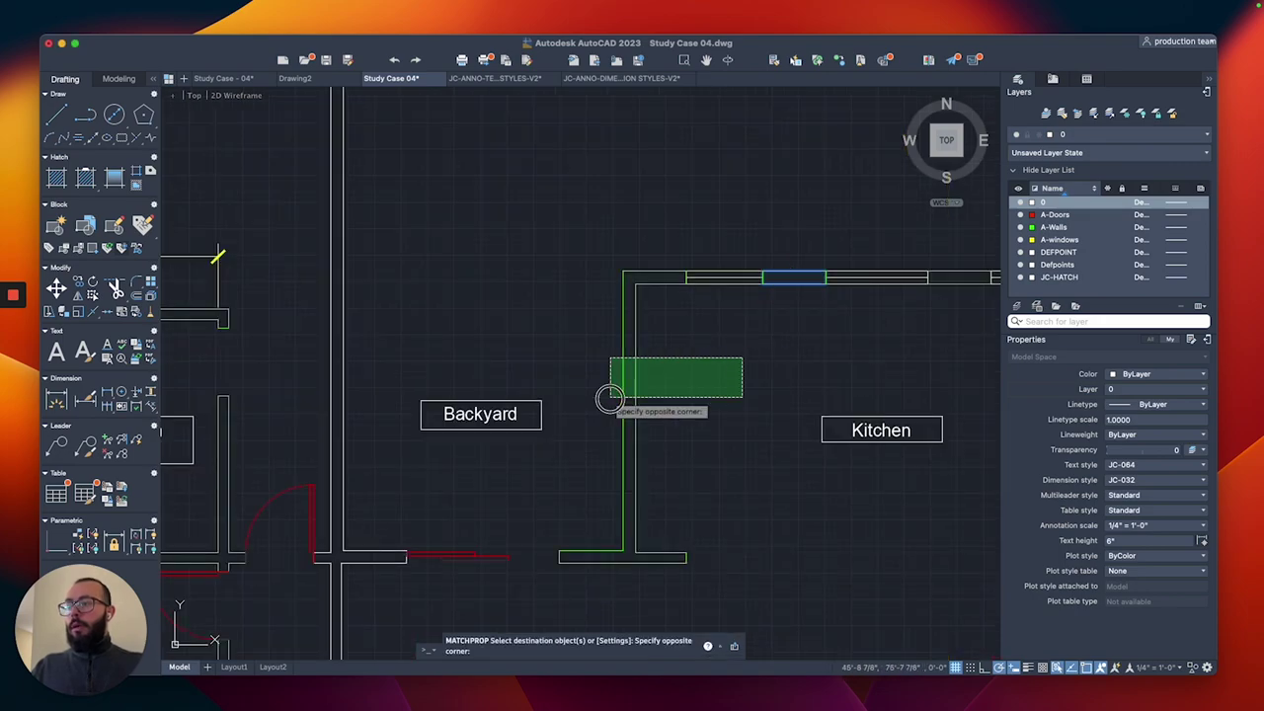
click(606, 395)
scroll(376, 342, down, 6)
key(Return)
middle_drag(318, 344, 620, 337)
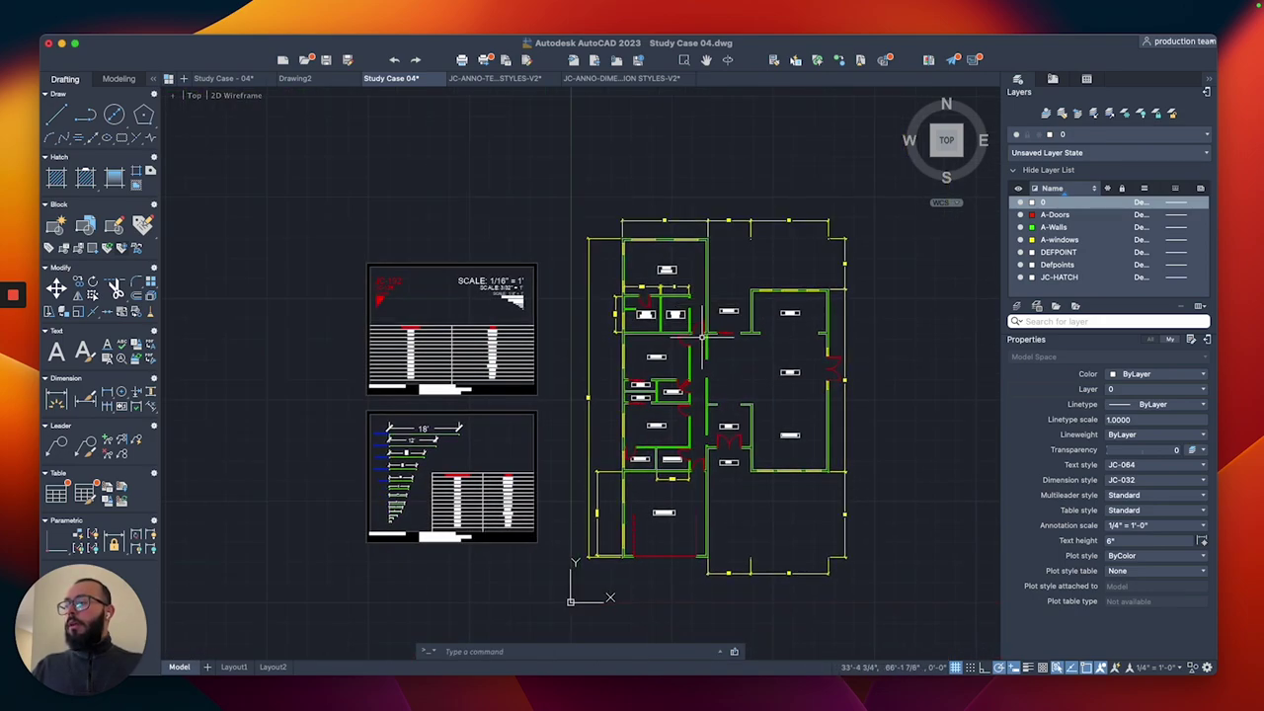
scroll(620, 337, up, 4)
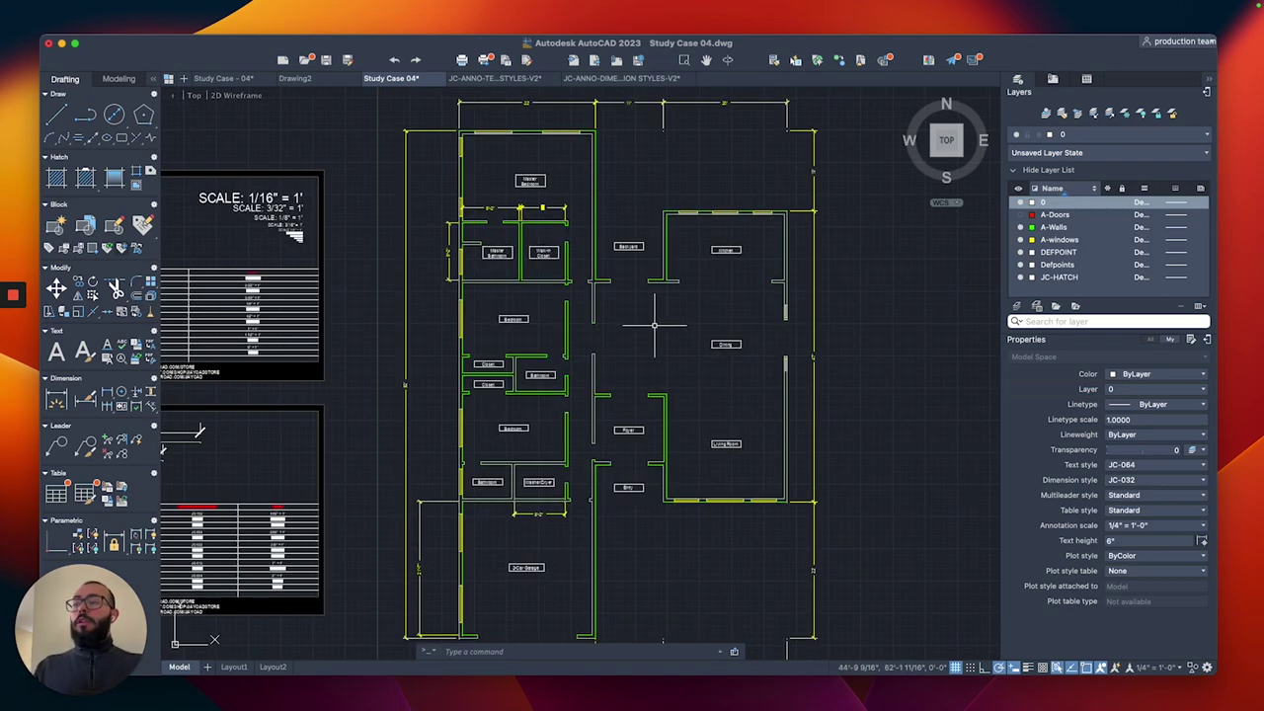
- Hide A-windows and match the wall piece by the Dining room to a nearby wall
click(1020, 240)
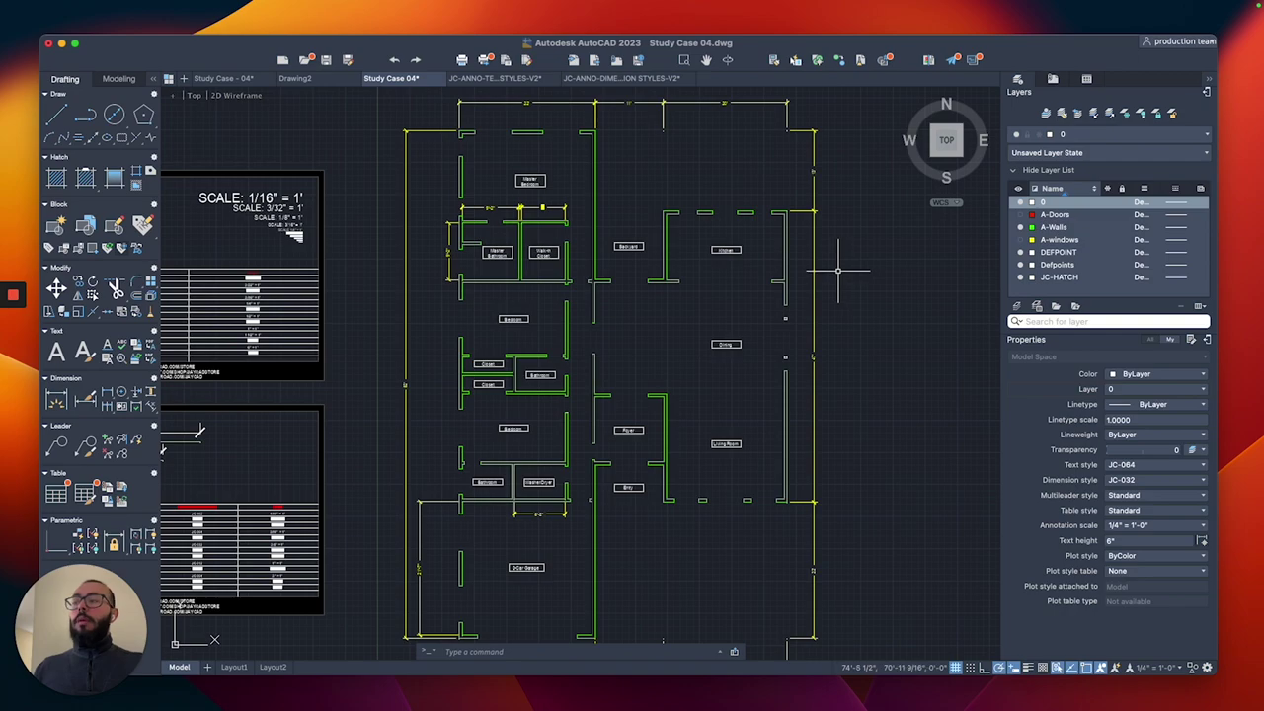
scroll(782, 349, up, 5)
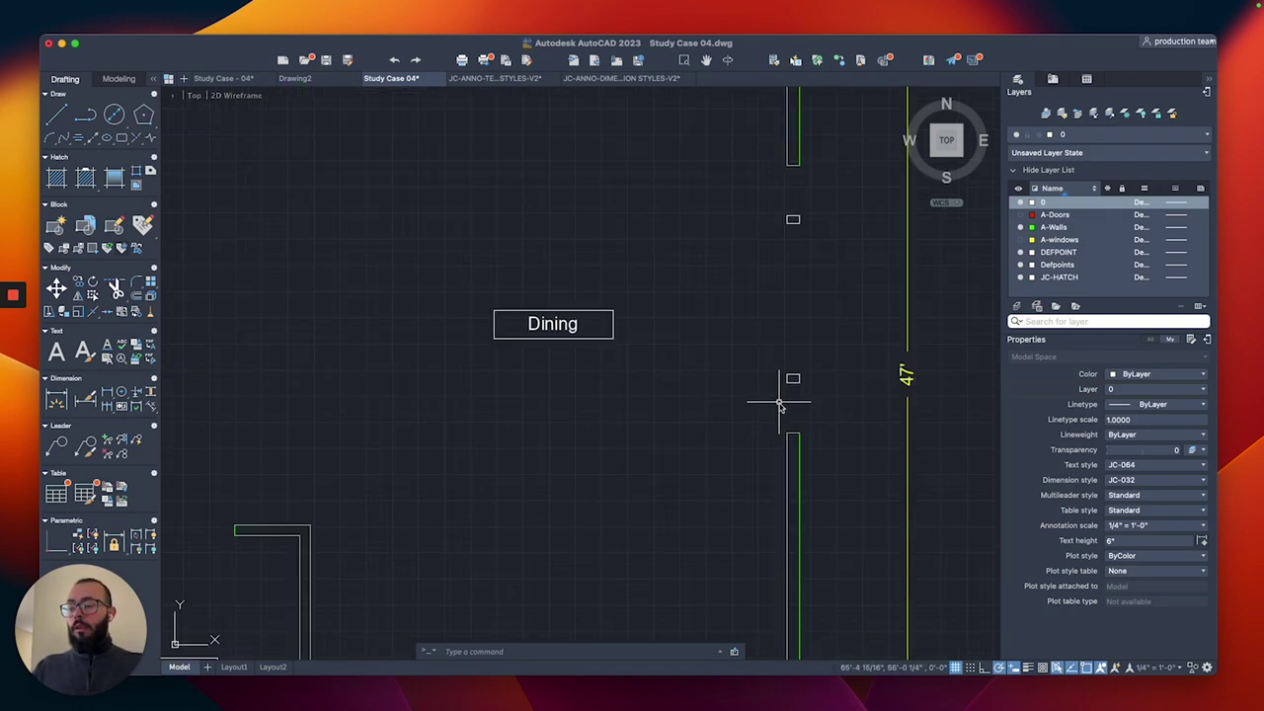
text(ma)
key(Return)
click(793, 438)
scroll(878, 346, down, 5)
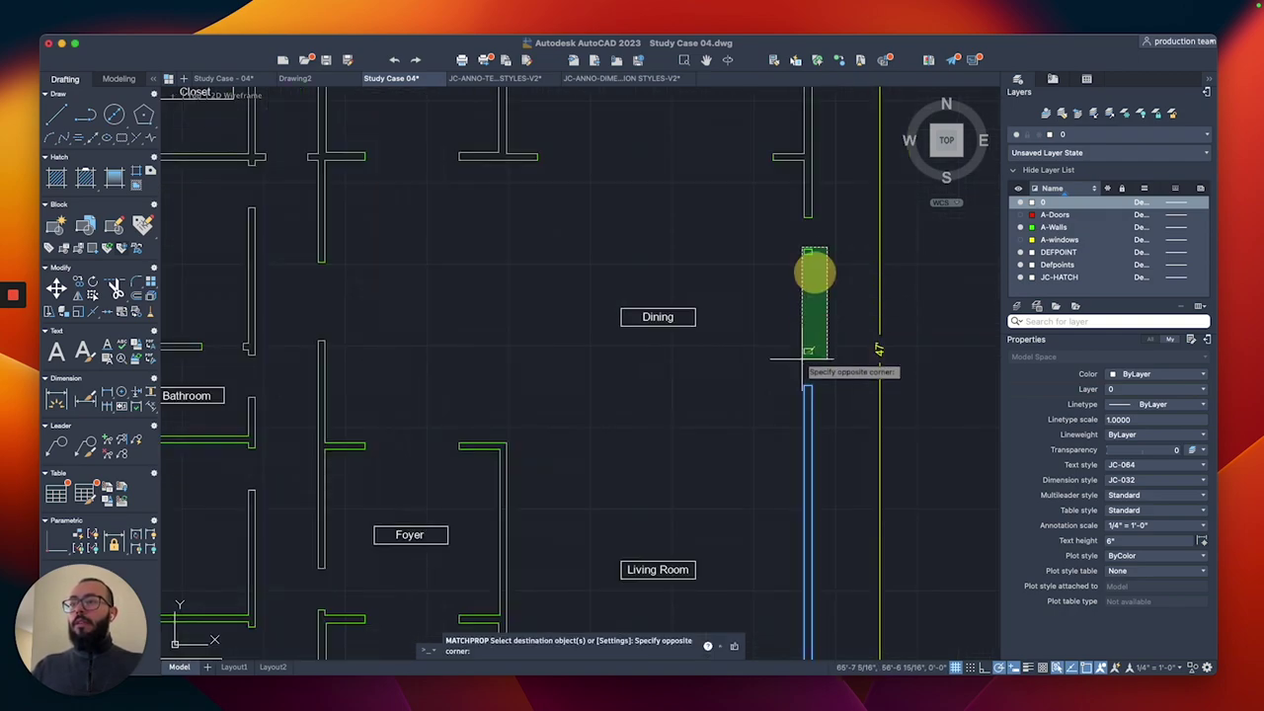
scroll(796, 365, down, 2)
scroll(796, 365, down, 4)
key(Escape)
- Turn the A-windows layer back on over the bedrooms and dining area
scroll(655, 310, up, 4)
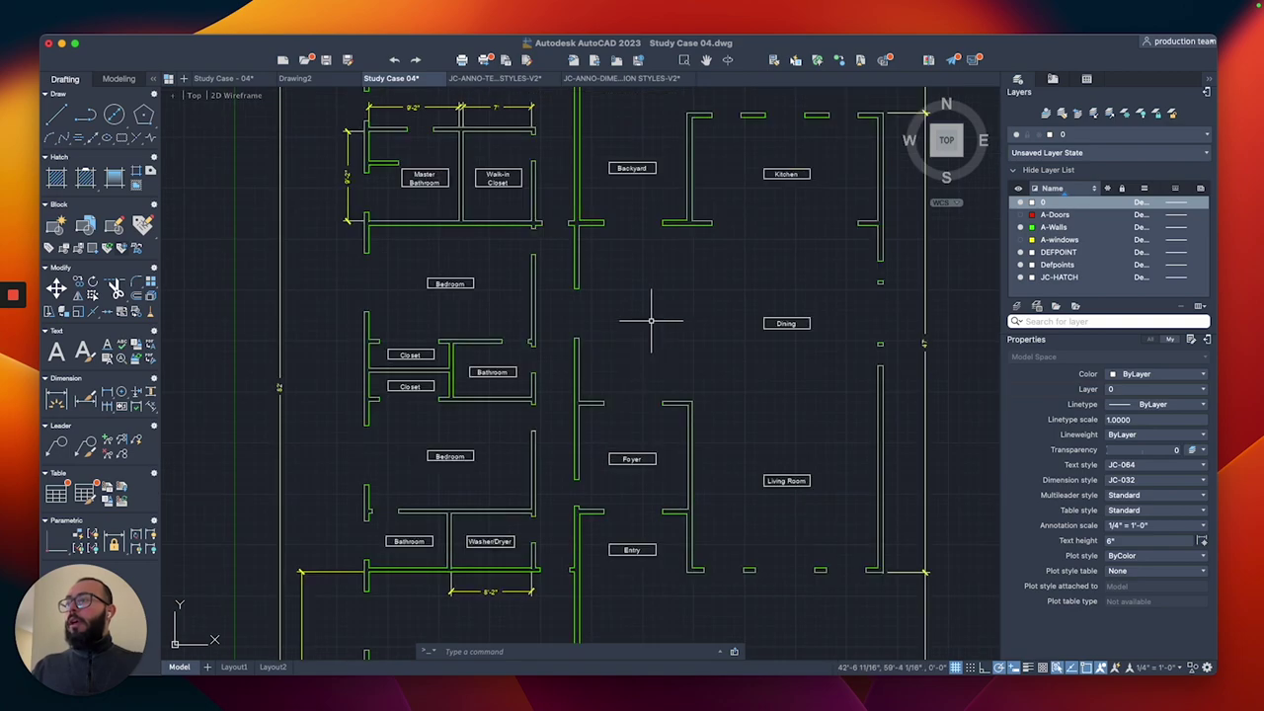
middle_drag(655, 310, 642, 408)
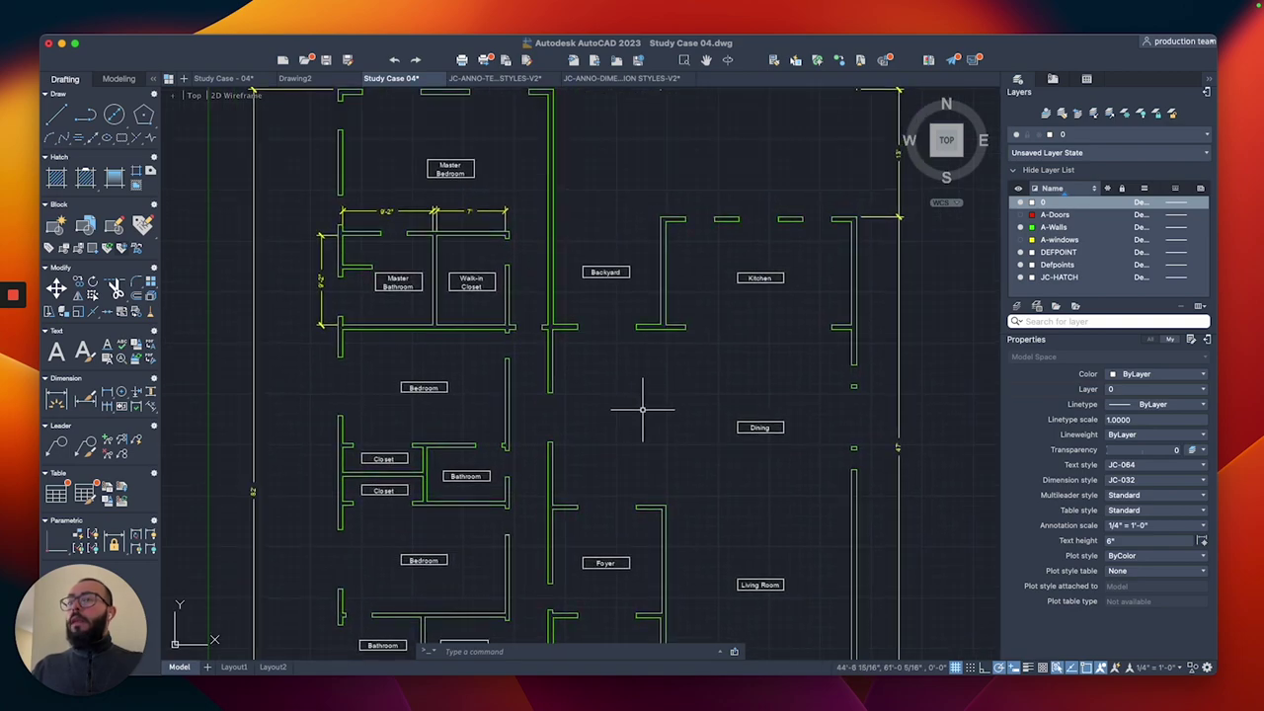
click(1020, 240)
- Turn A-Doors back on, then lock the A-Doors, A-Walls and A-windows layers
click(1020, 215)
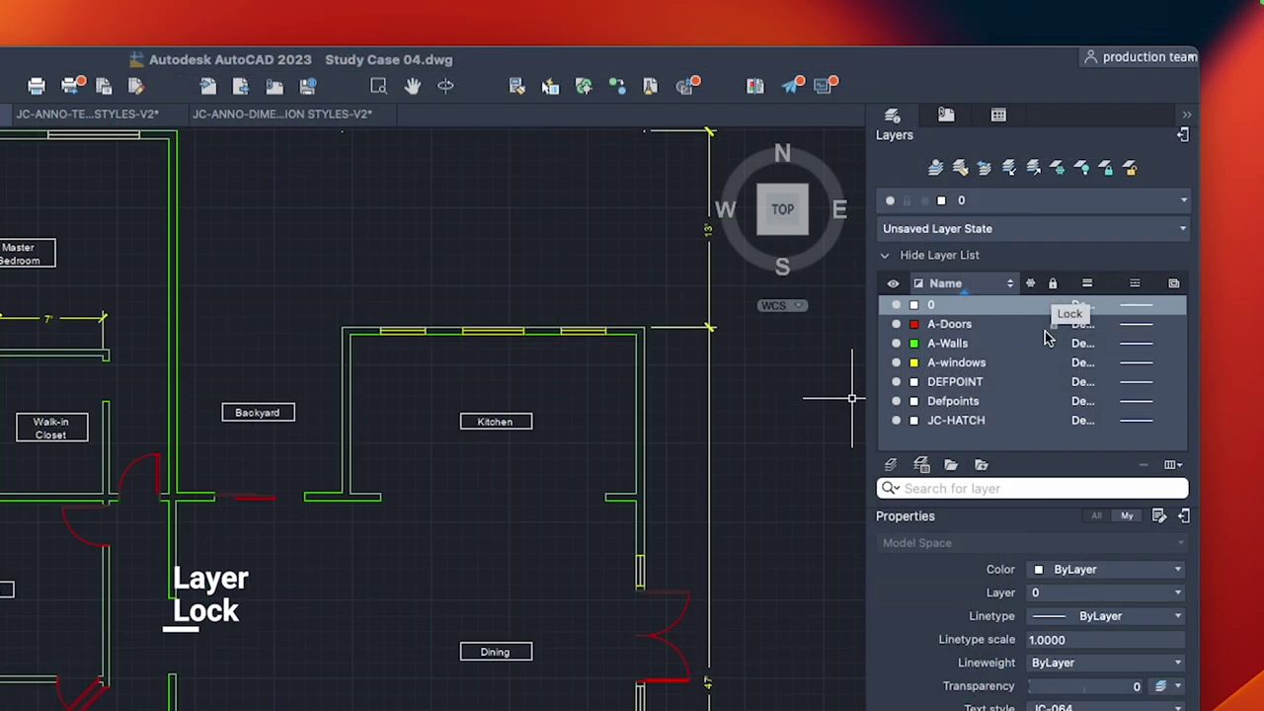
click(1051, 324)
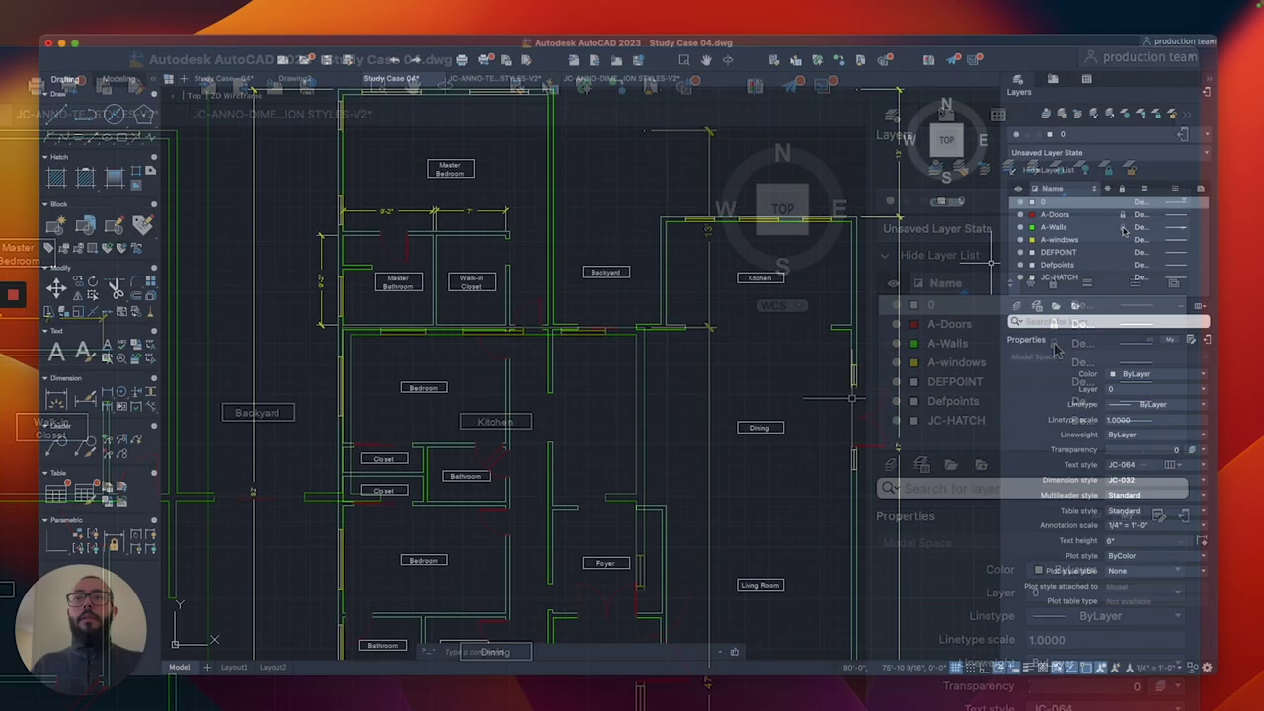
click(1124, 227)
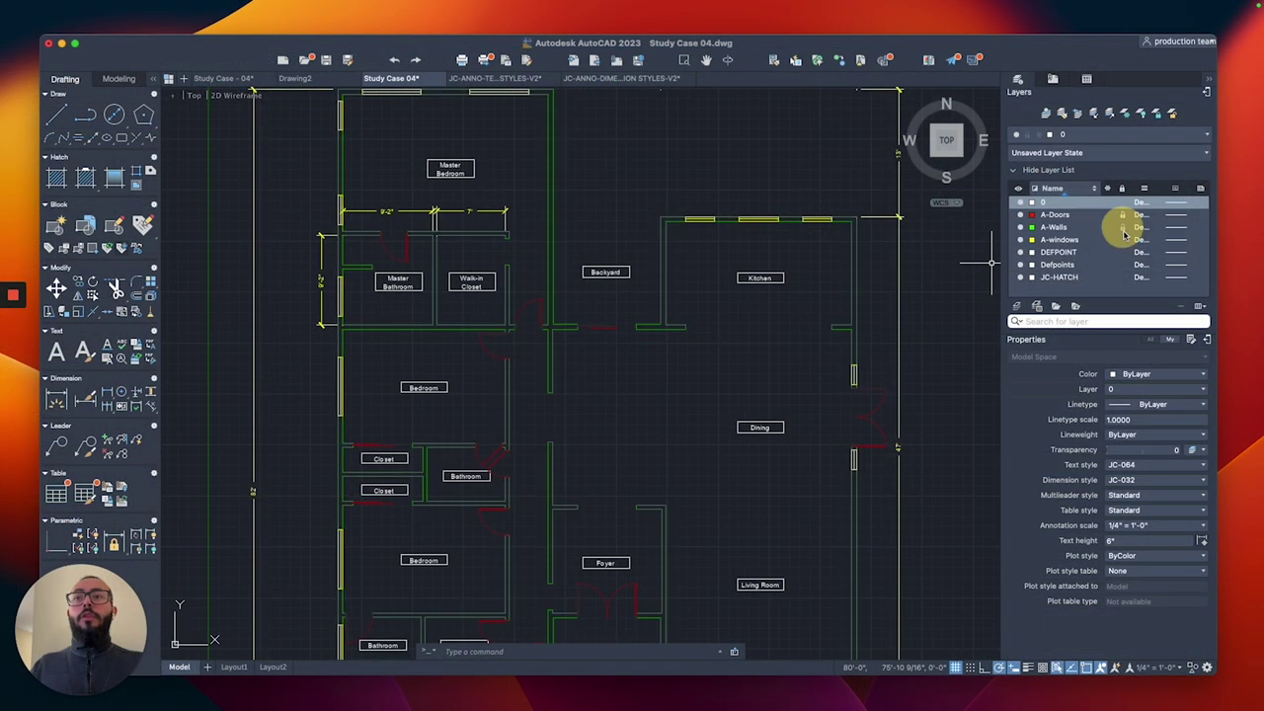
click(1123, 239)
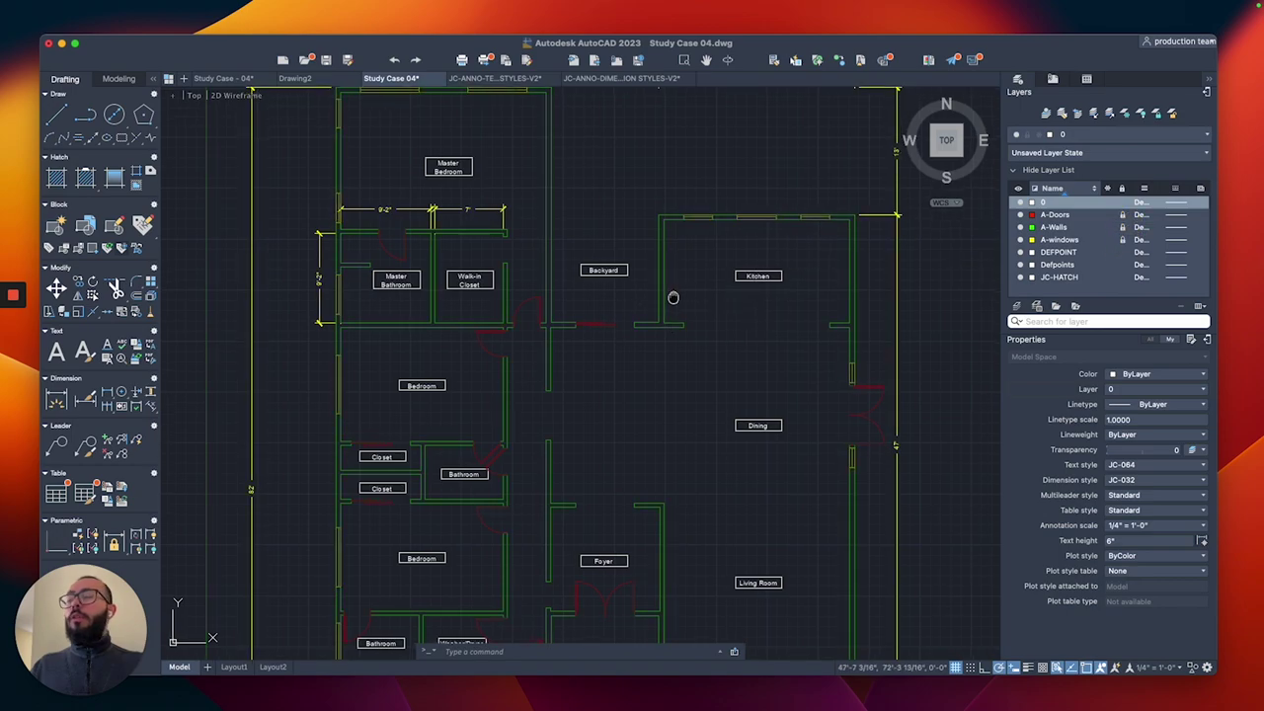
scroll(672, 297, down, 2)
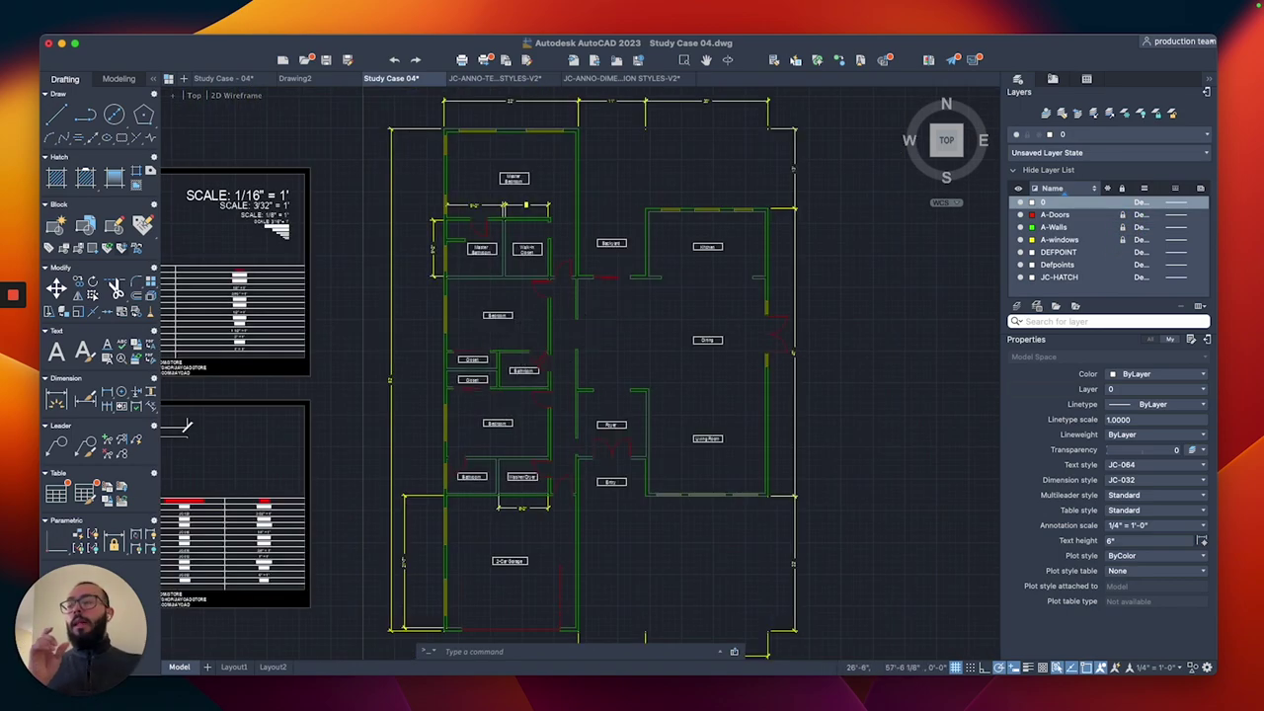
scroll(517, 353, up, 5)
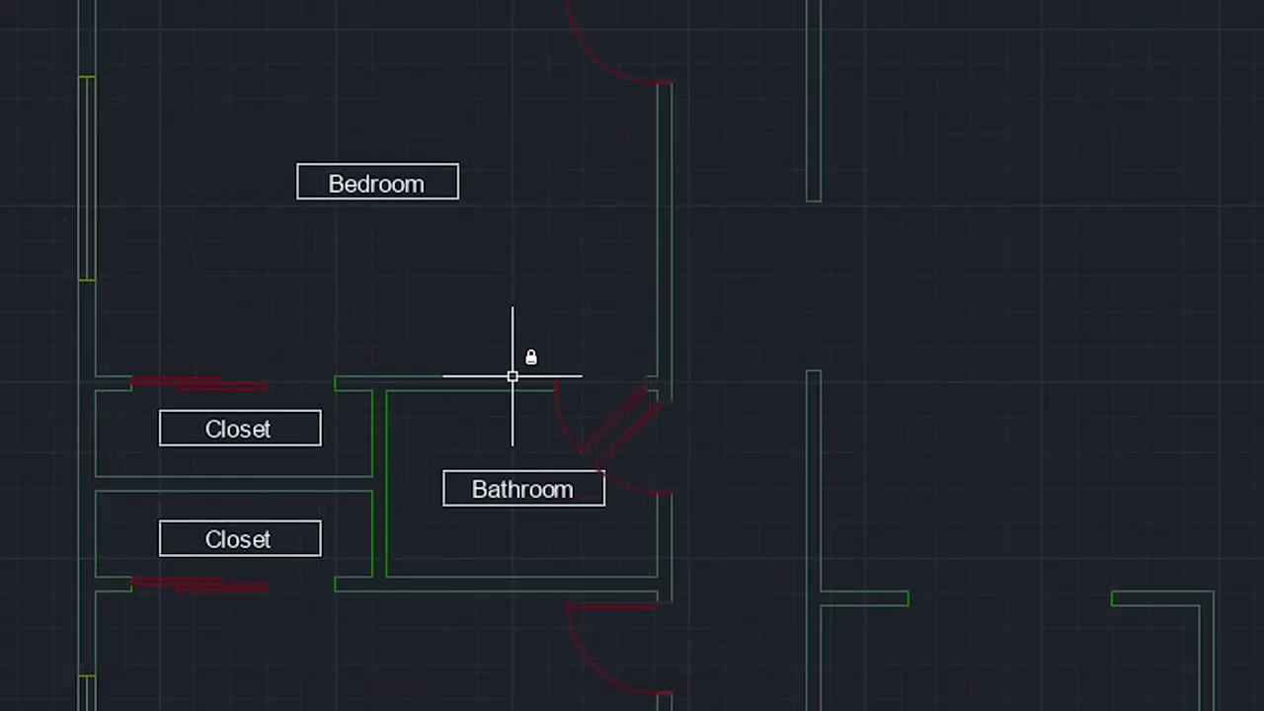
click(513, 378)
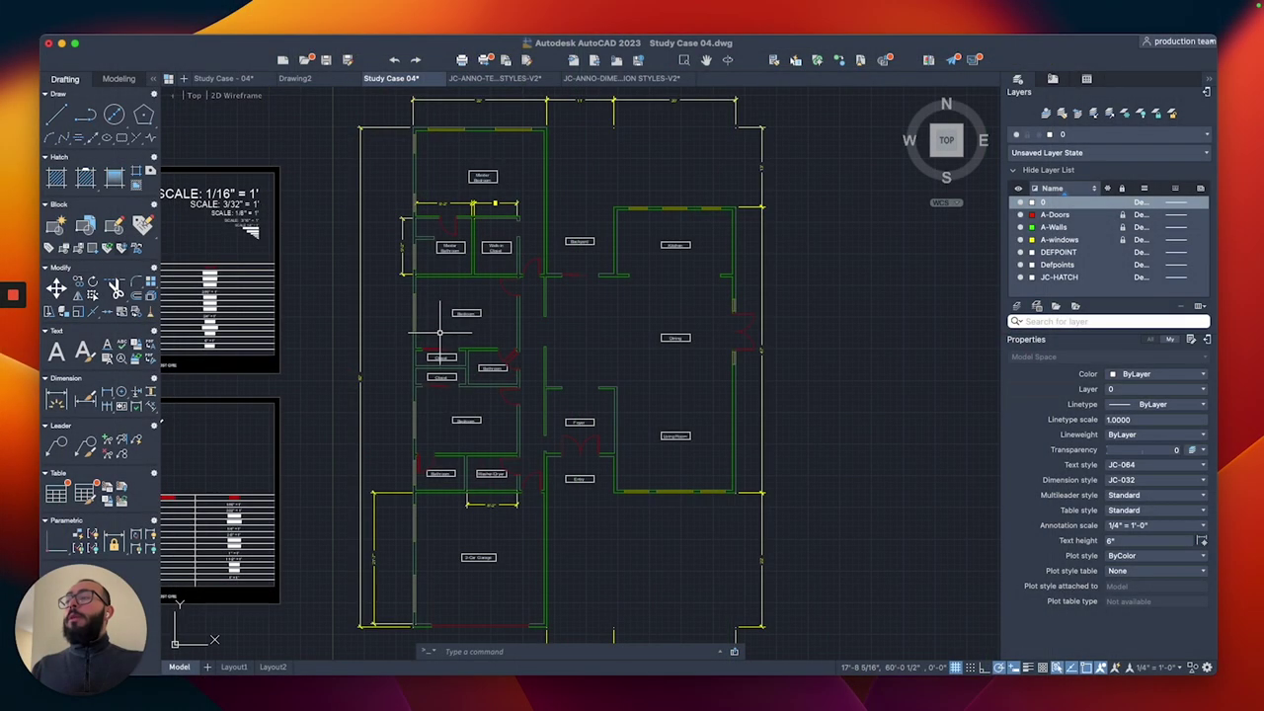
scroll(441, 332, down, 5)
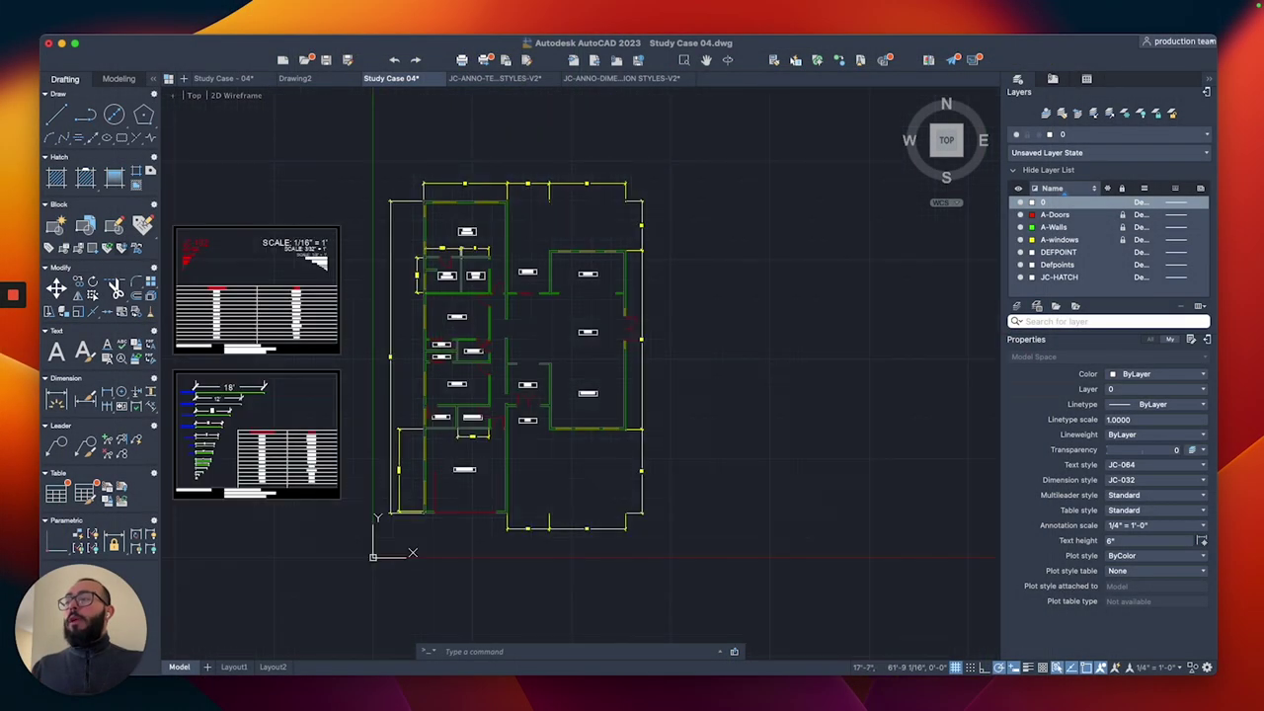
click(420, 157)
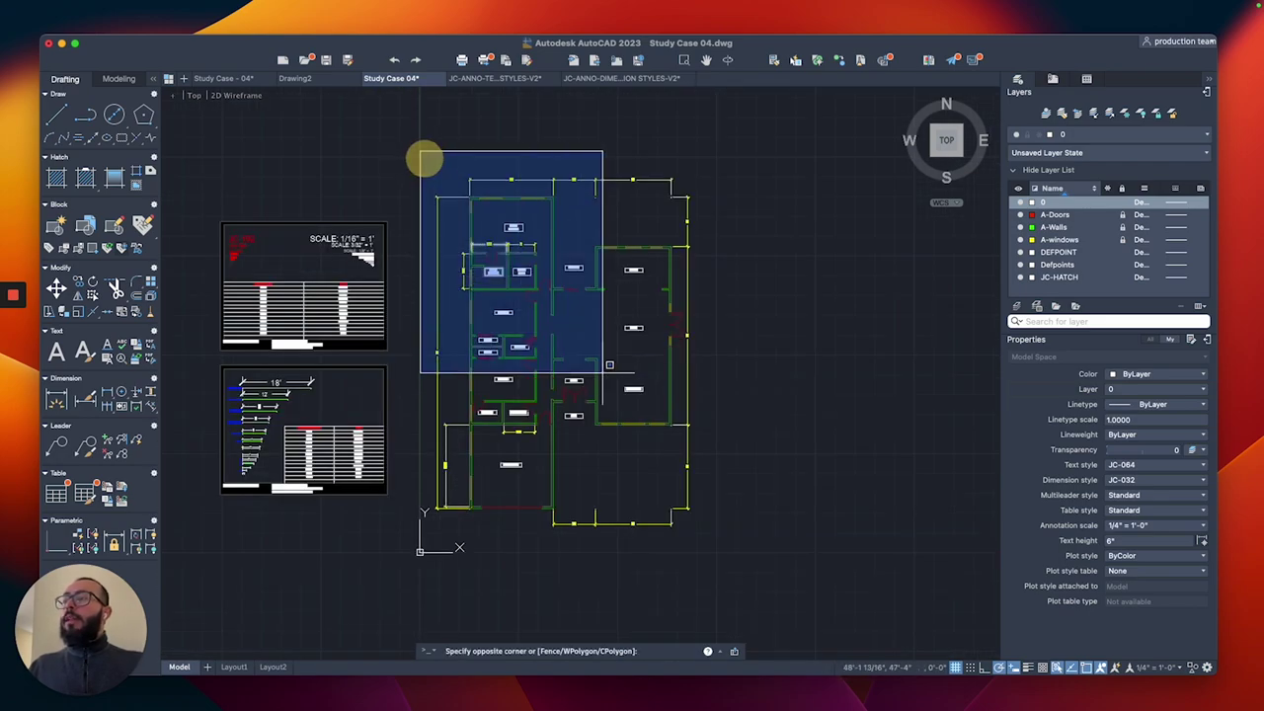
click(743, 552)
key(Escape)
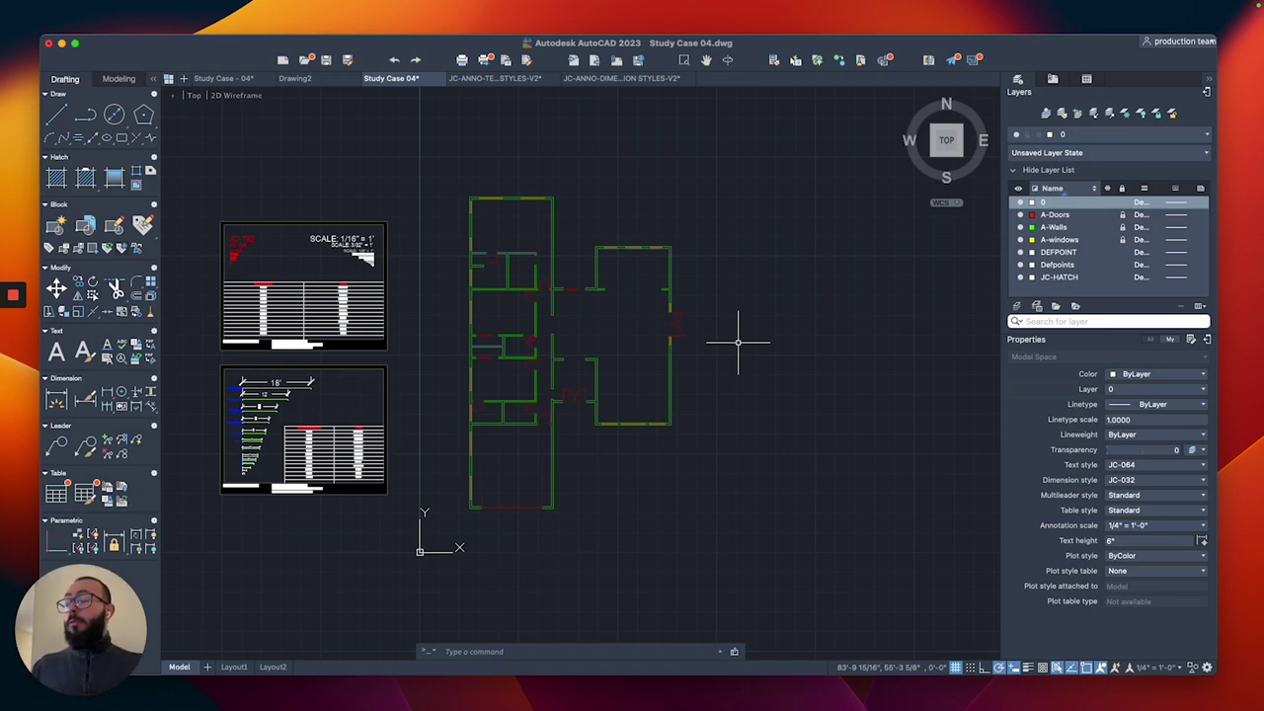
key(ctrl+a)
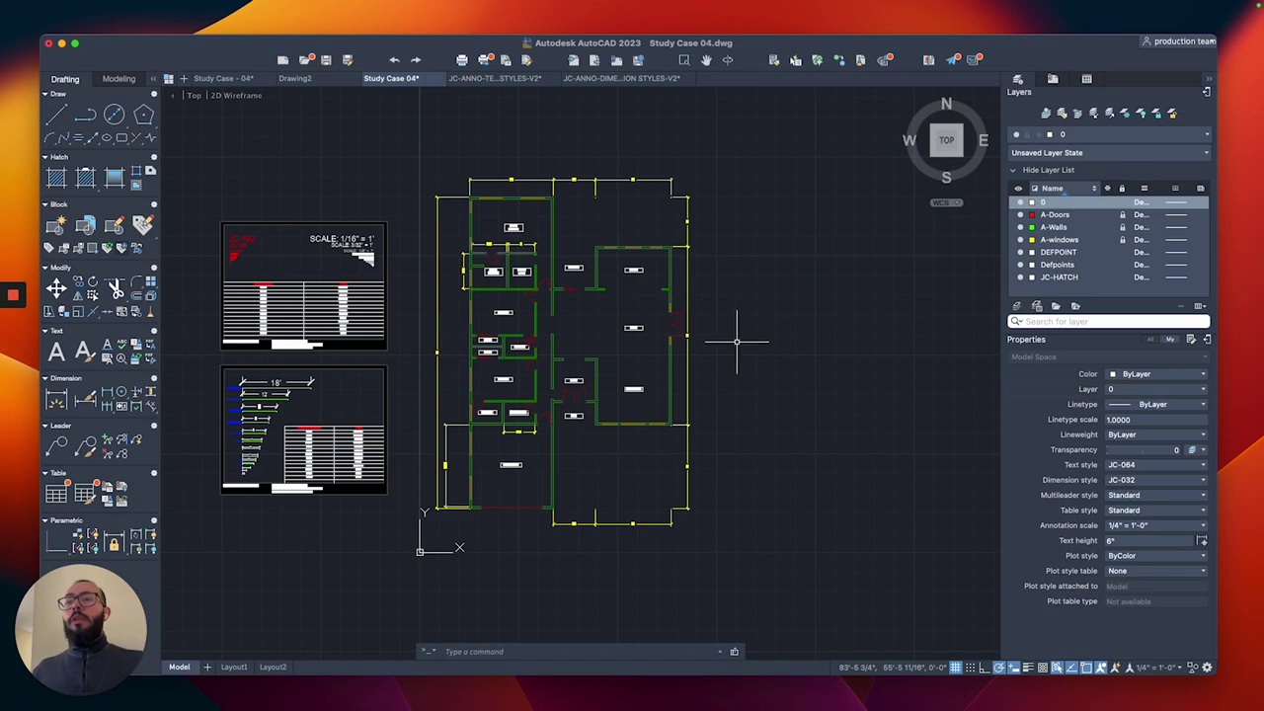
scroll(619, 296, up, 3)
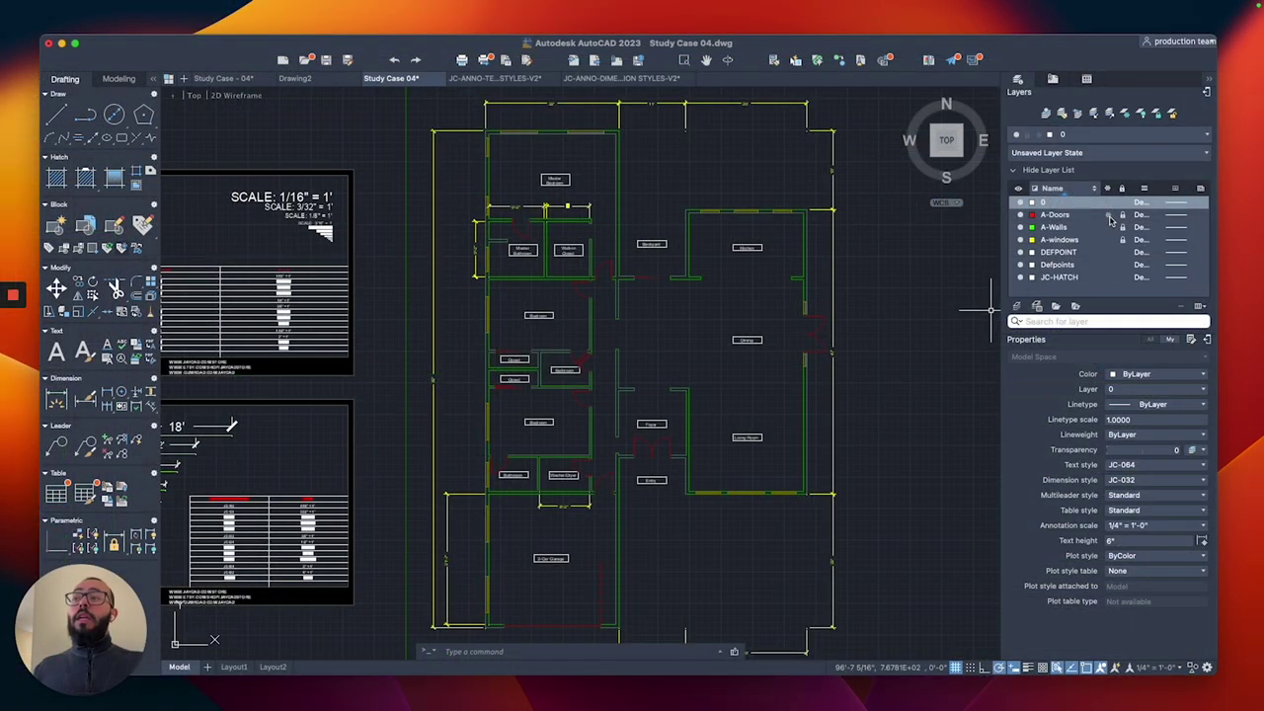
click(992, 382)
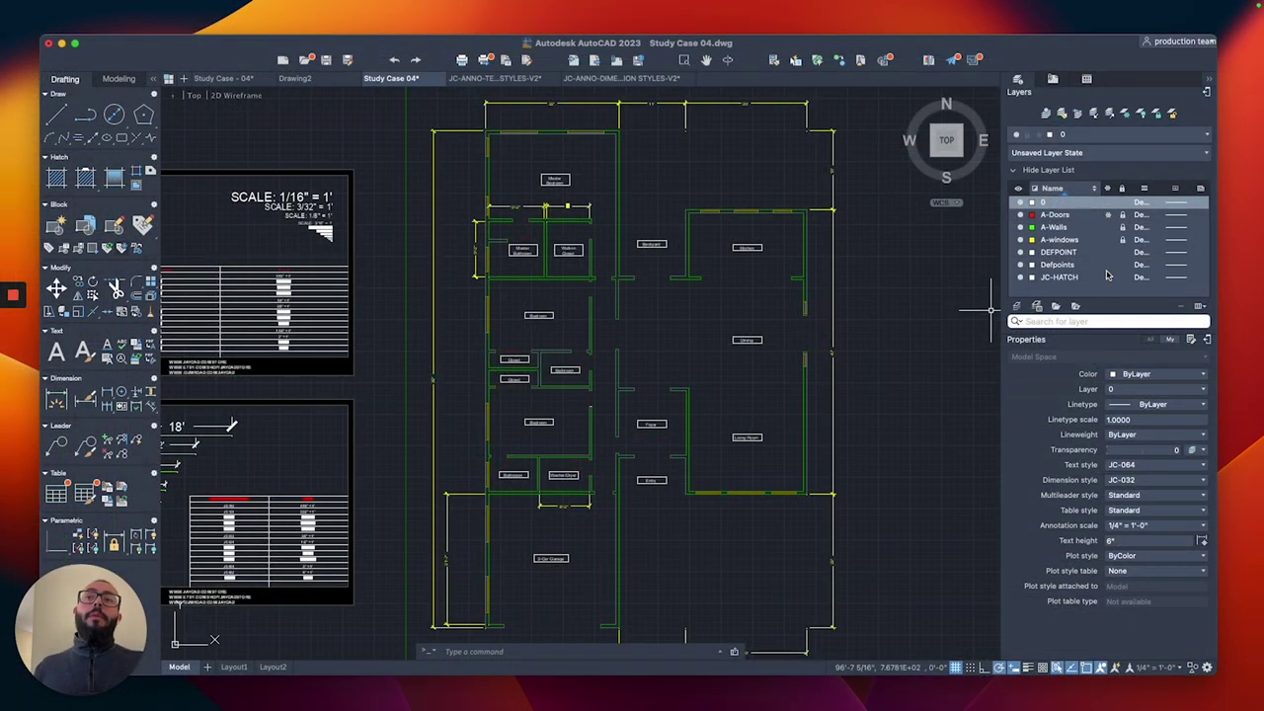
click(1108, 215)
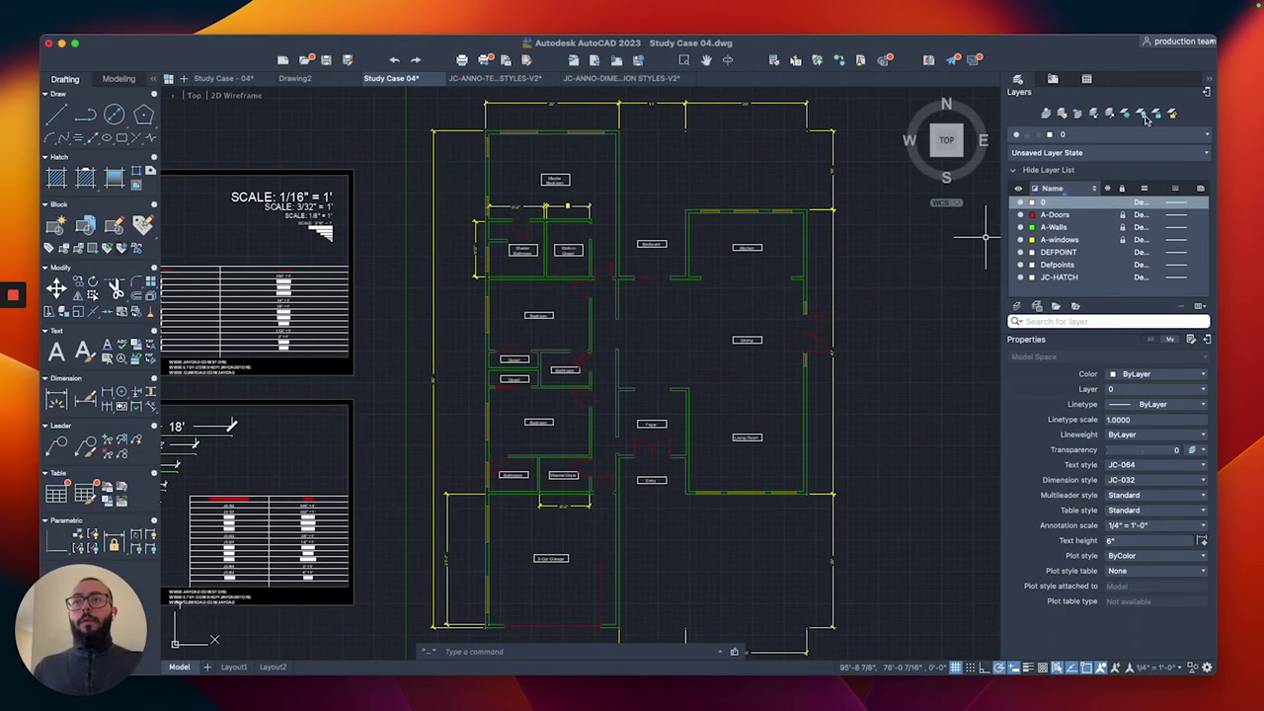
- Float the layer list over the drawing and give A-Walls the dashed HIDDEN2 linetype
click(1207, 93)
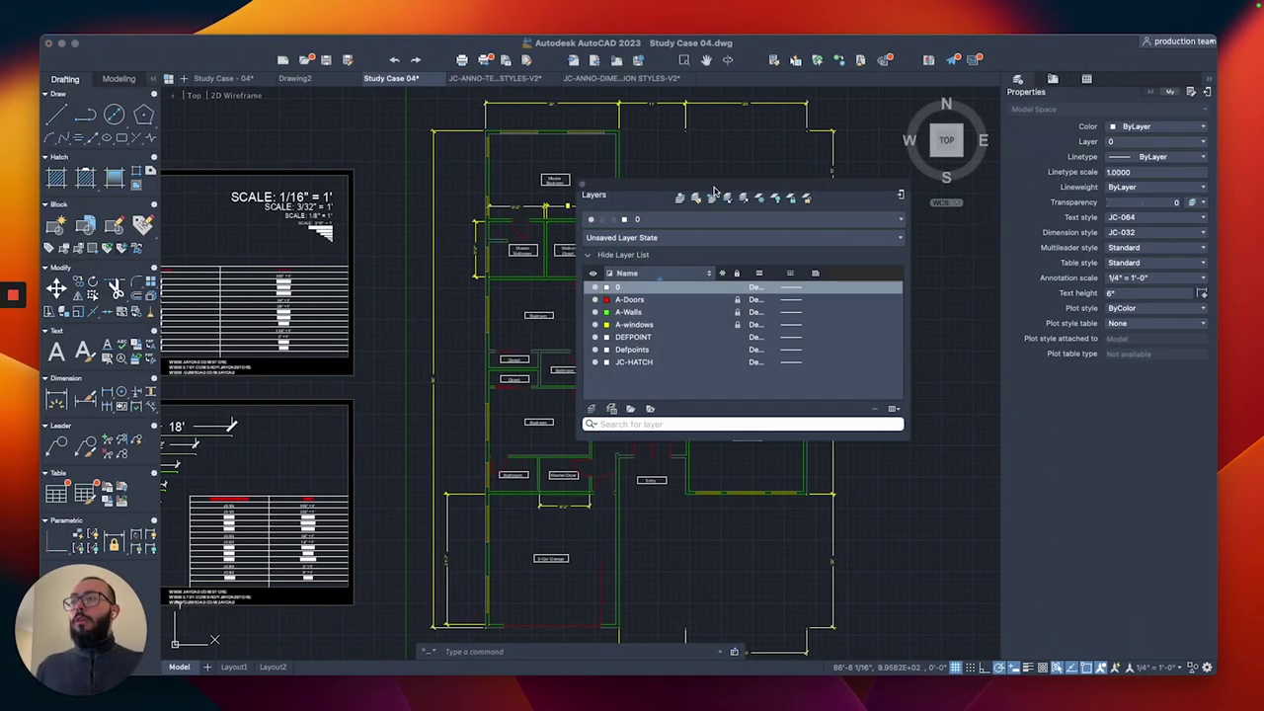
drag(711, 184, 570, 156)
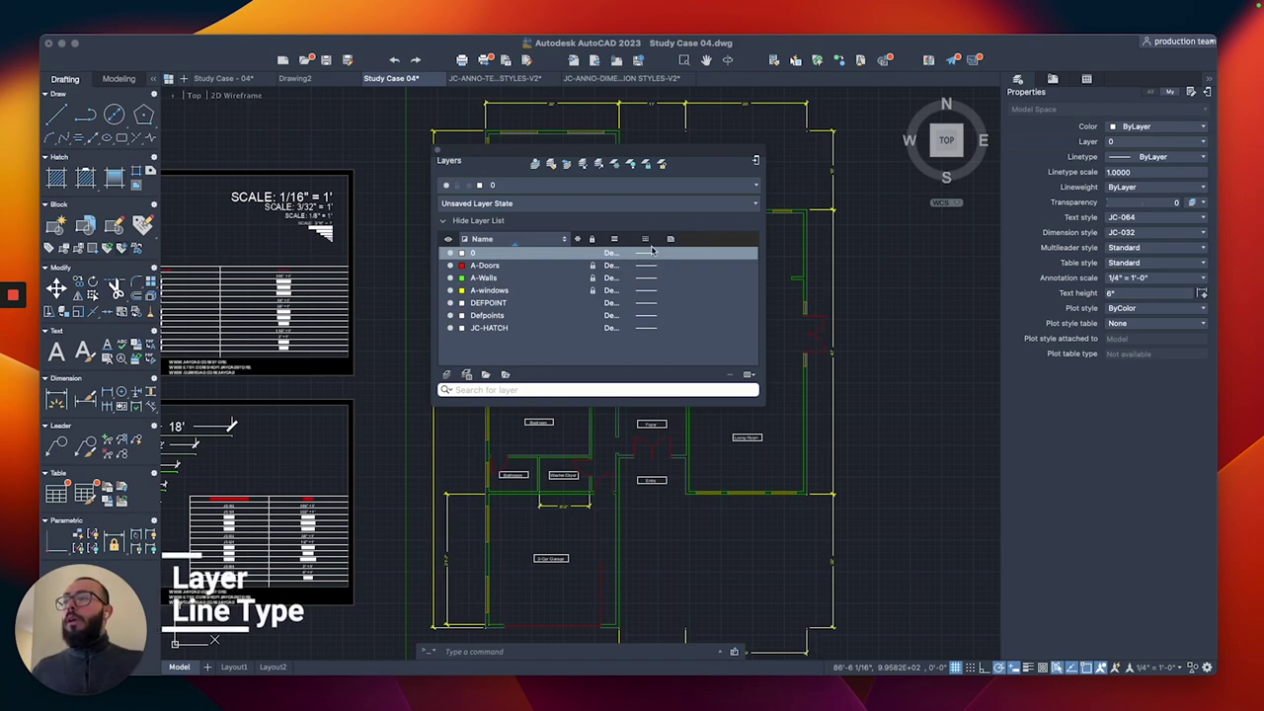
click(496, 280)
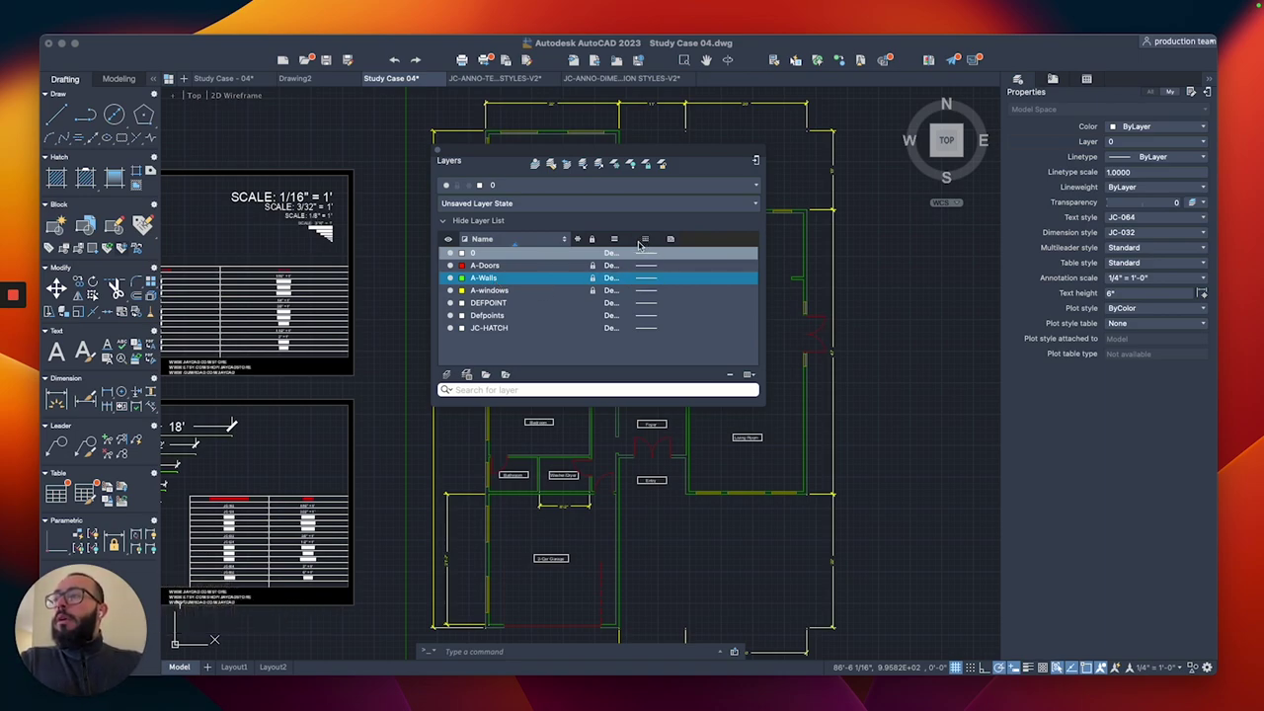
click(649, 280)
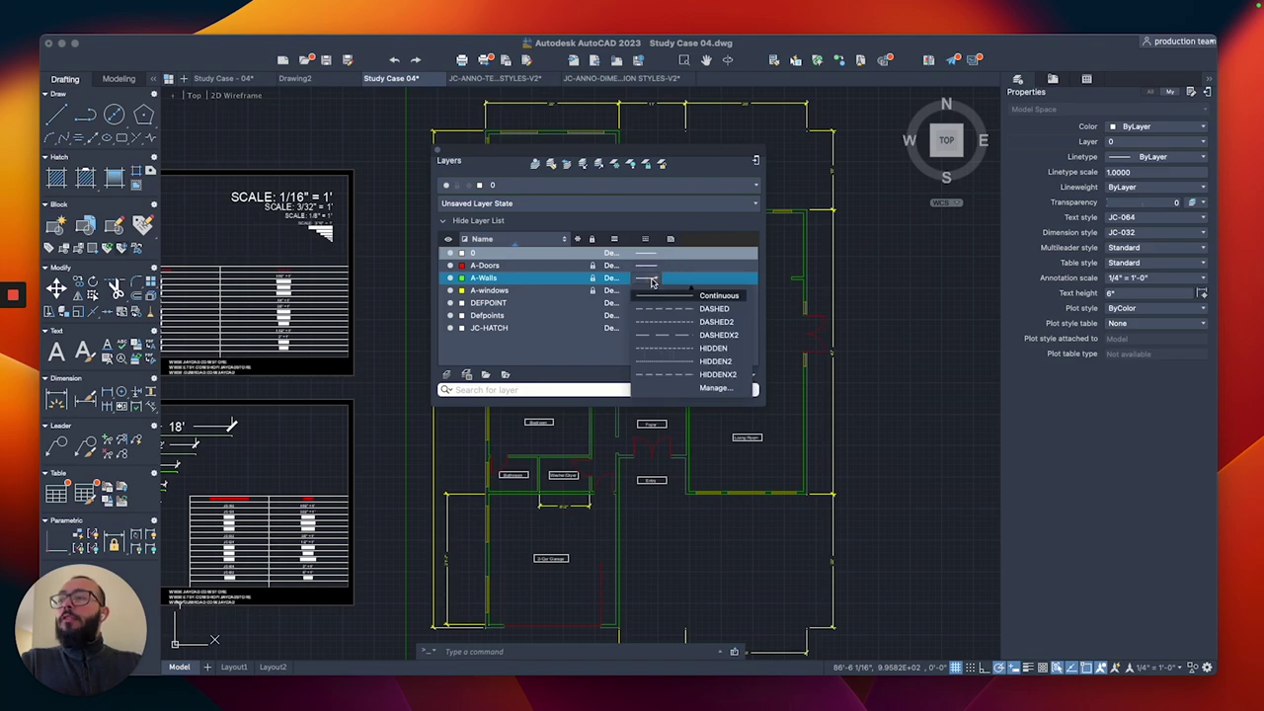
click(676, 362)
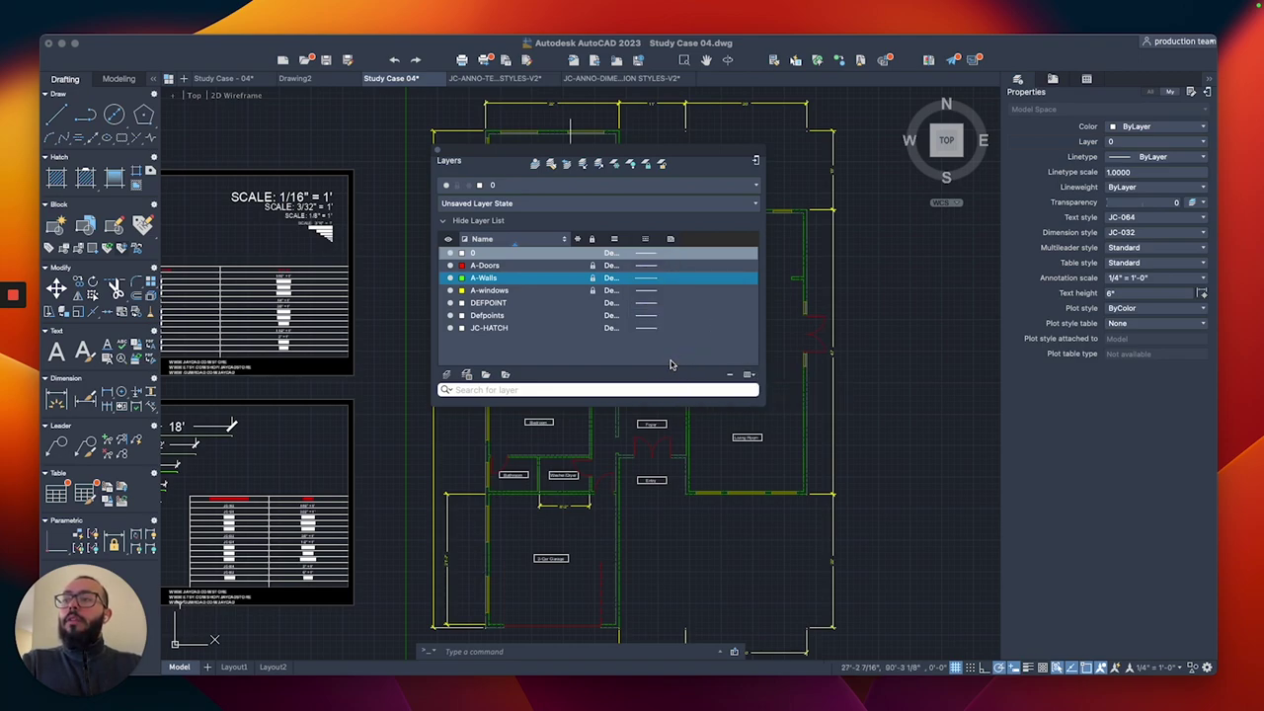
- Set the A-Walls linetype back to Continuous
drag(643, 160, 512, 165)
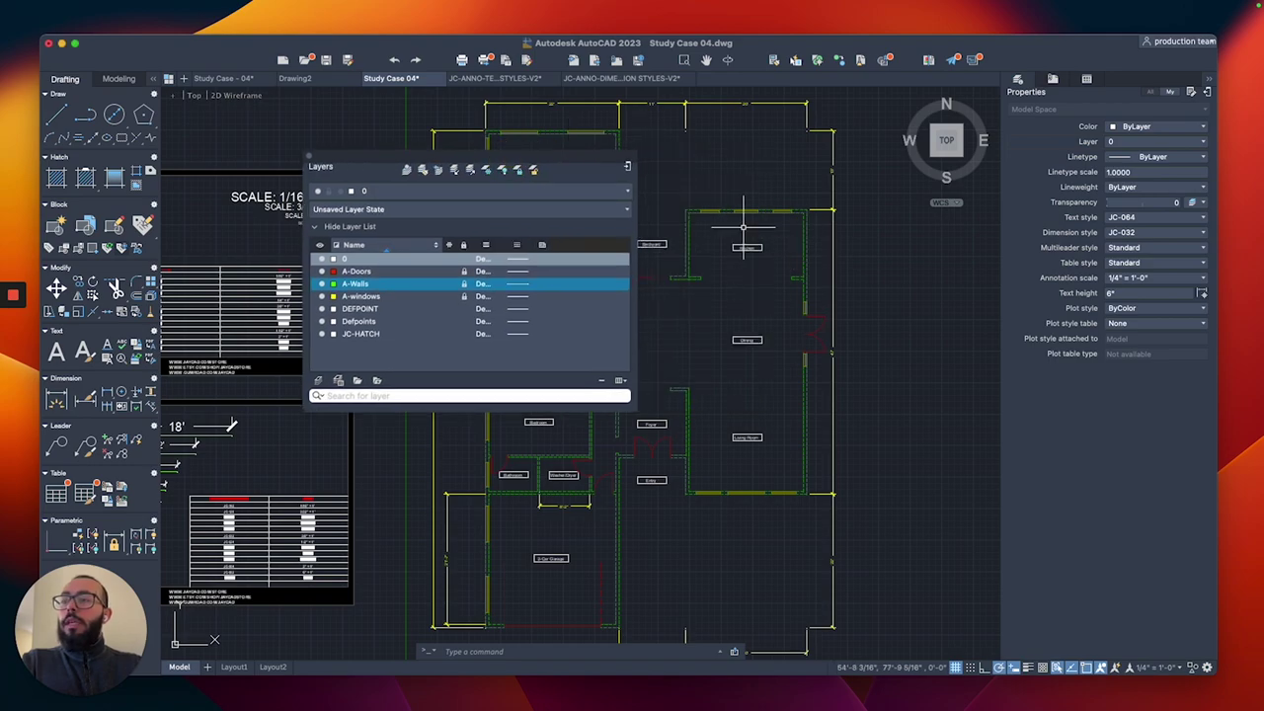
scroll(737, 226, up, 3)
scroll(739, 227, down, 5)
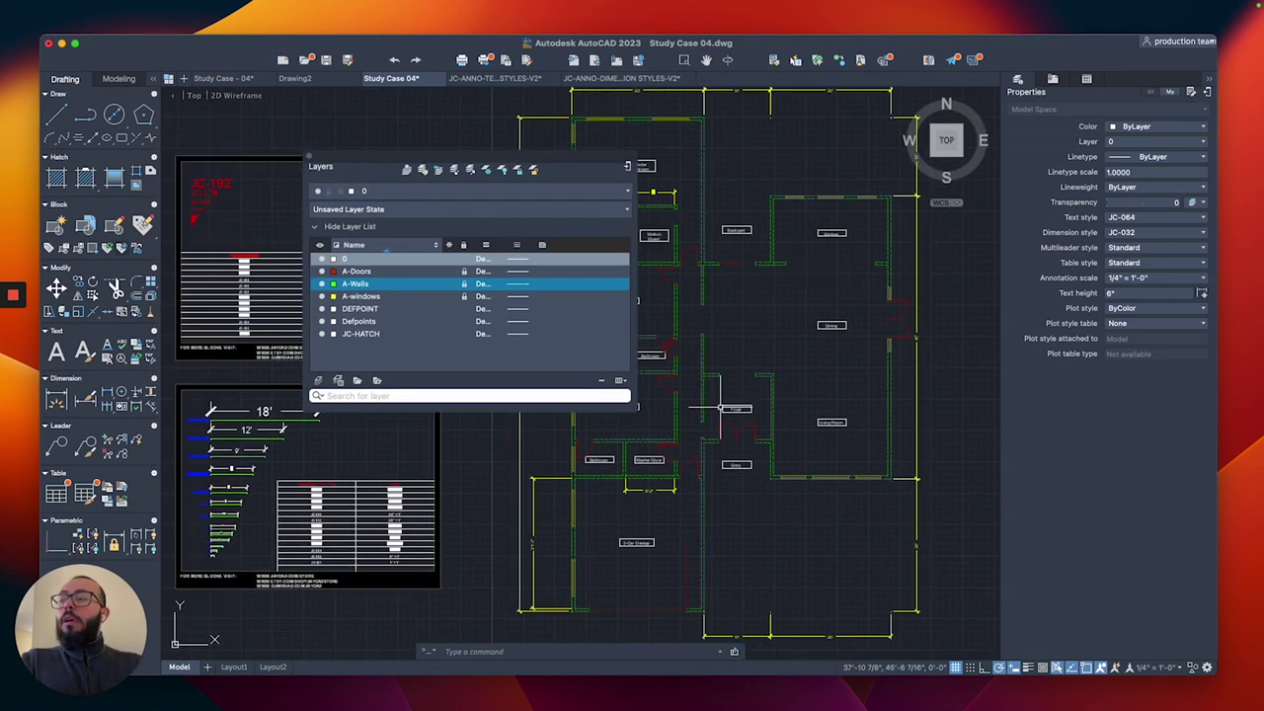
scroll(680, 439, up, 2)
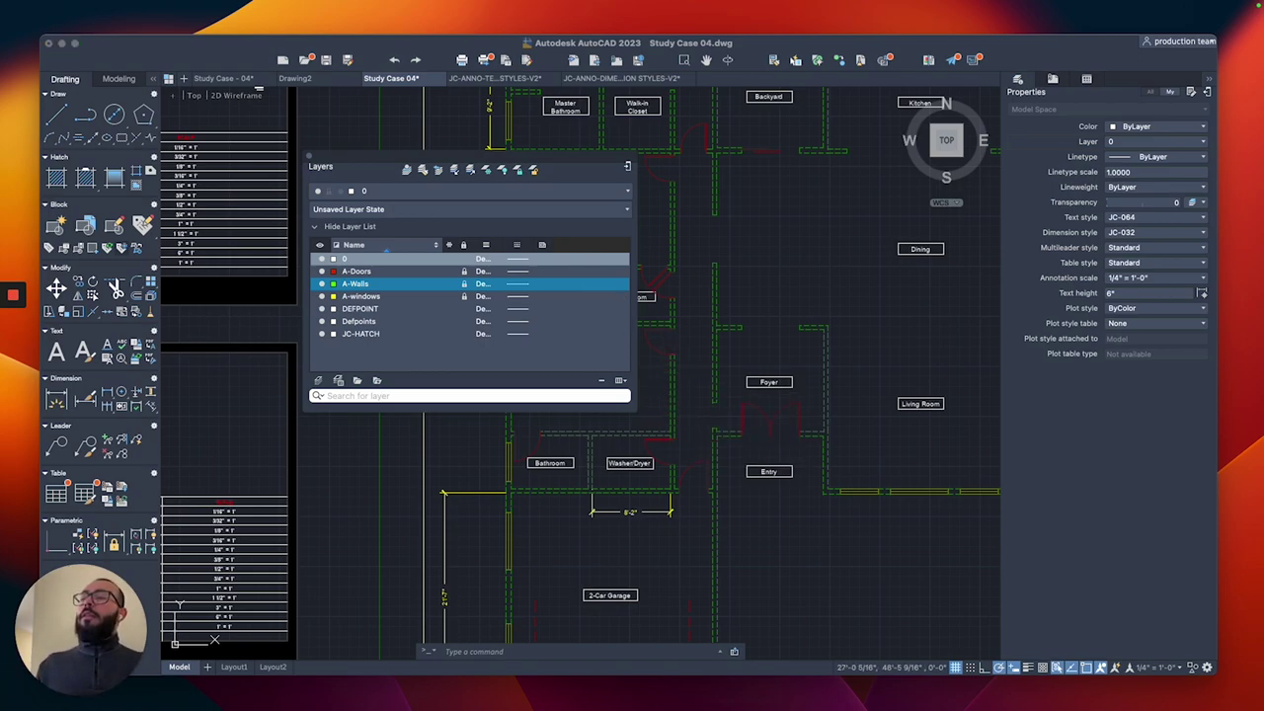
scroll(742, 362, down, 3)
middle_drag(743, 363, 782, 367)
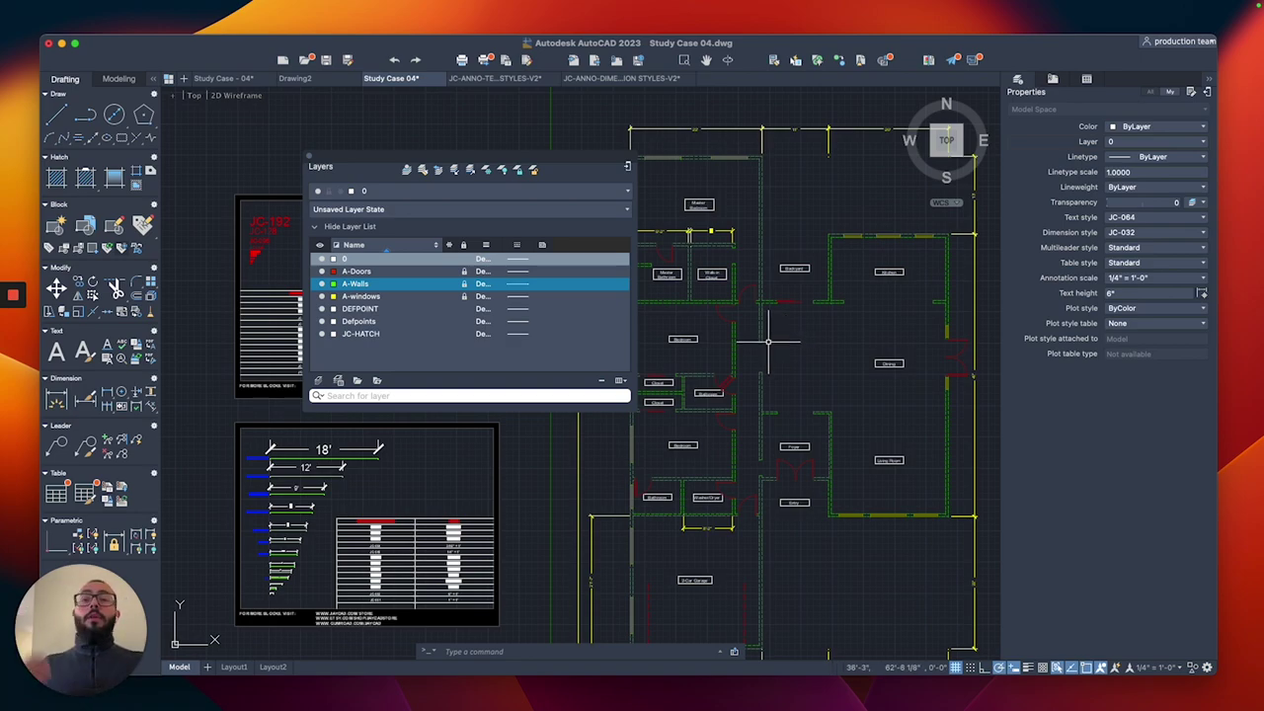
click(523, 286)
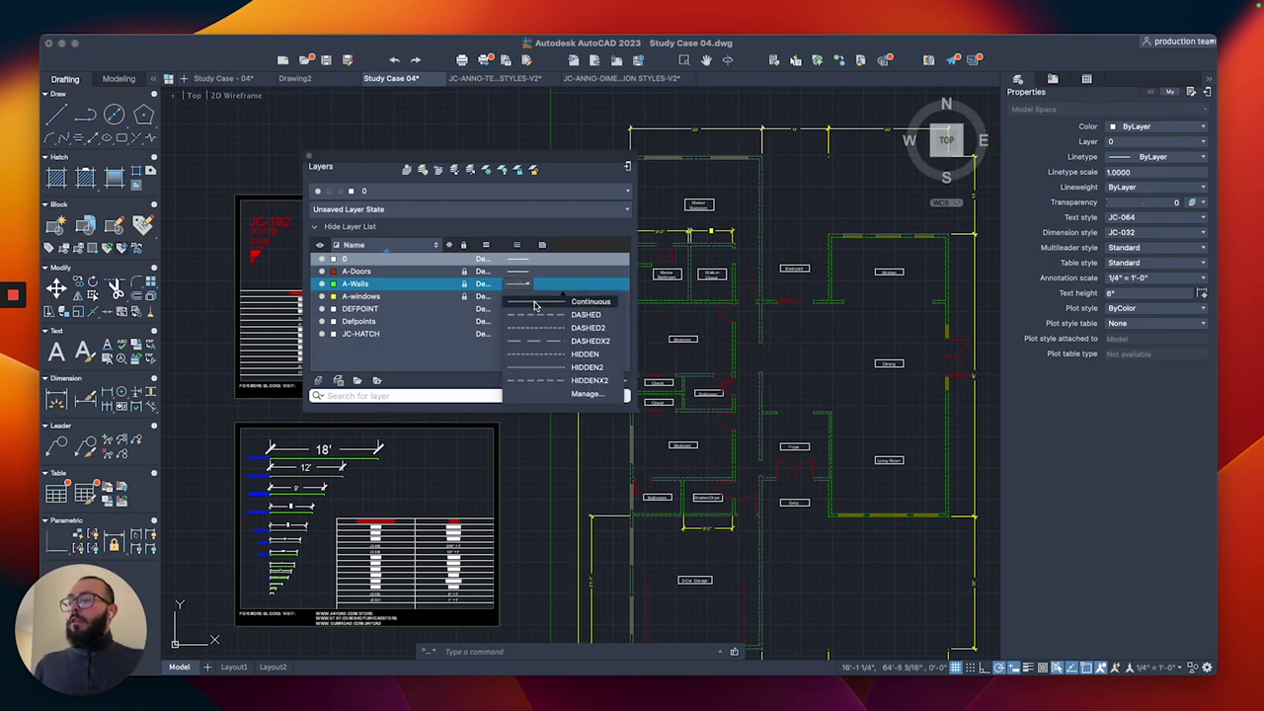
click(538, 302)
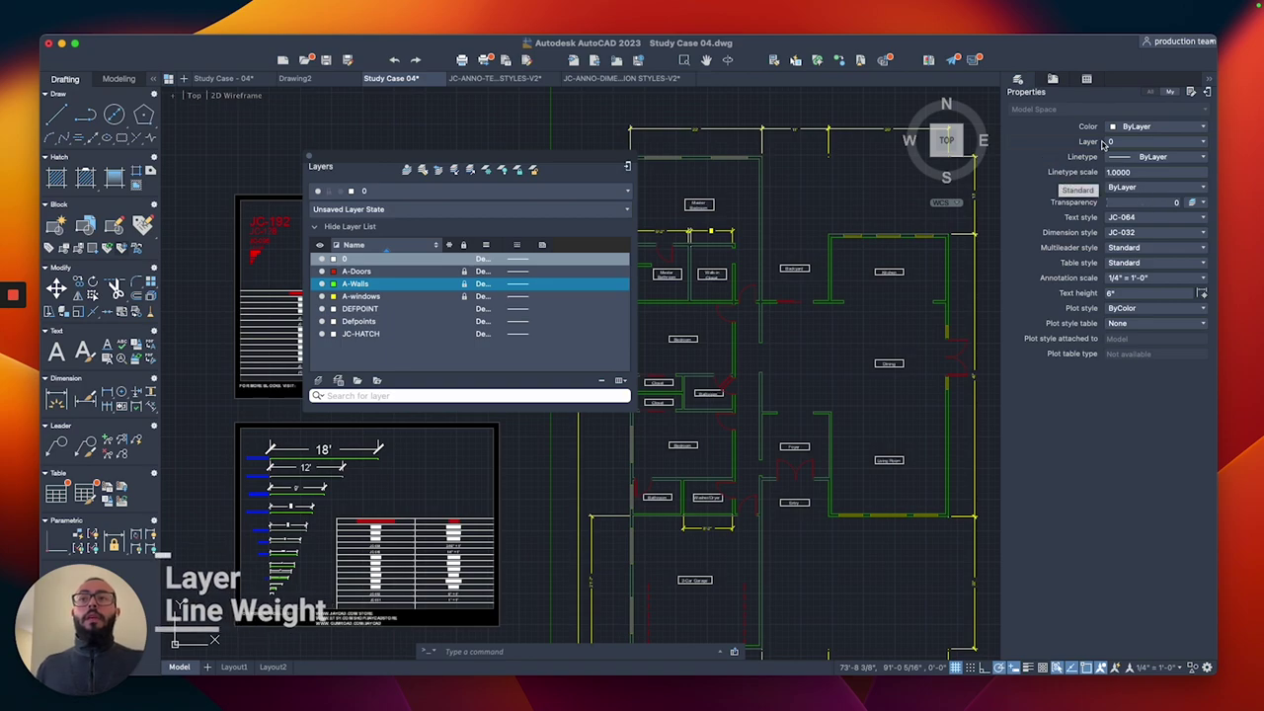
click(1113, 188)
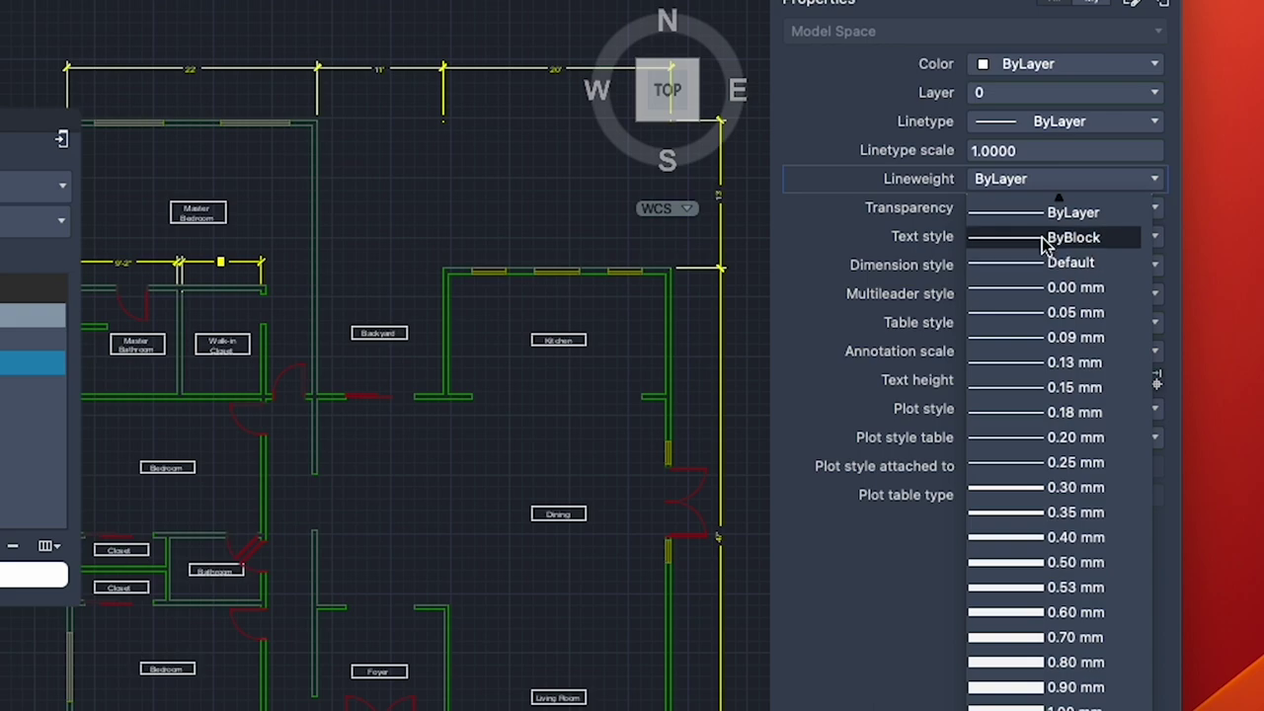
click(1067, 211)
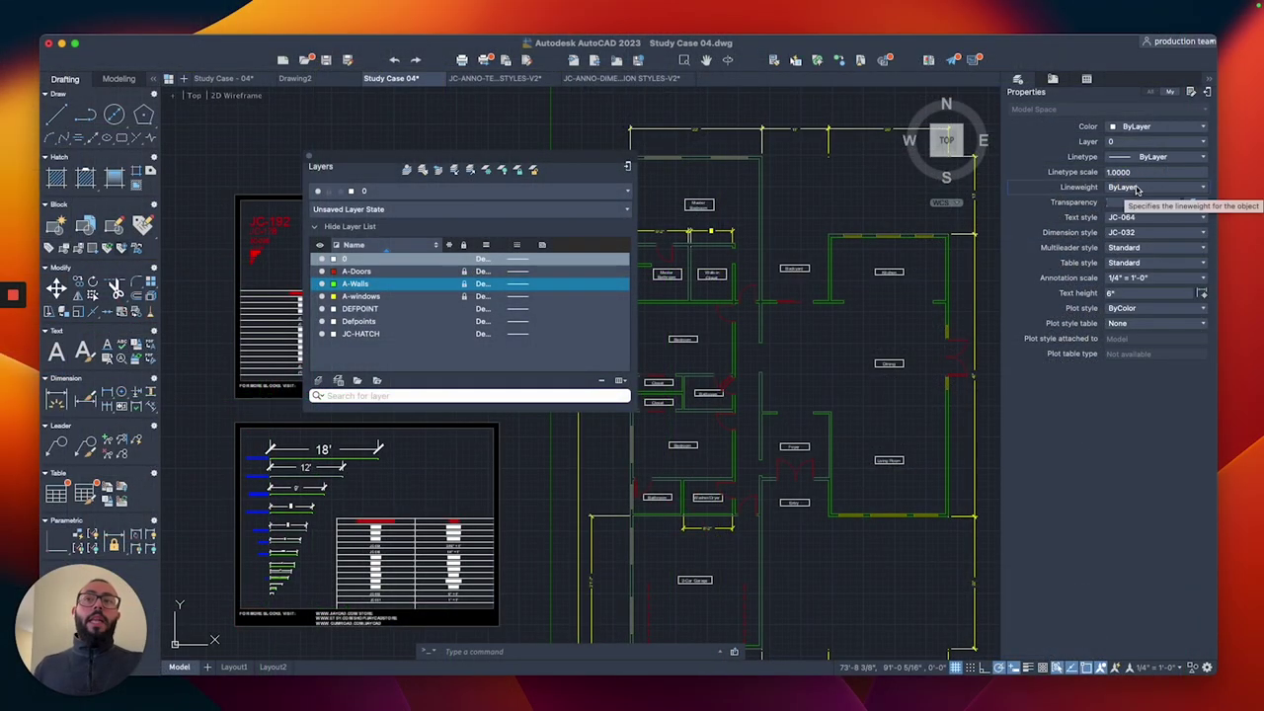
click(1167, 159)
click(1167, 160)
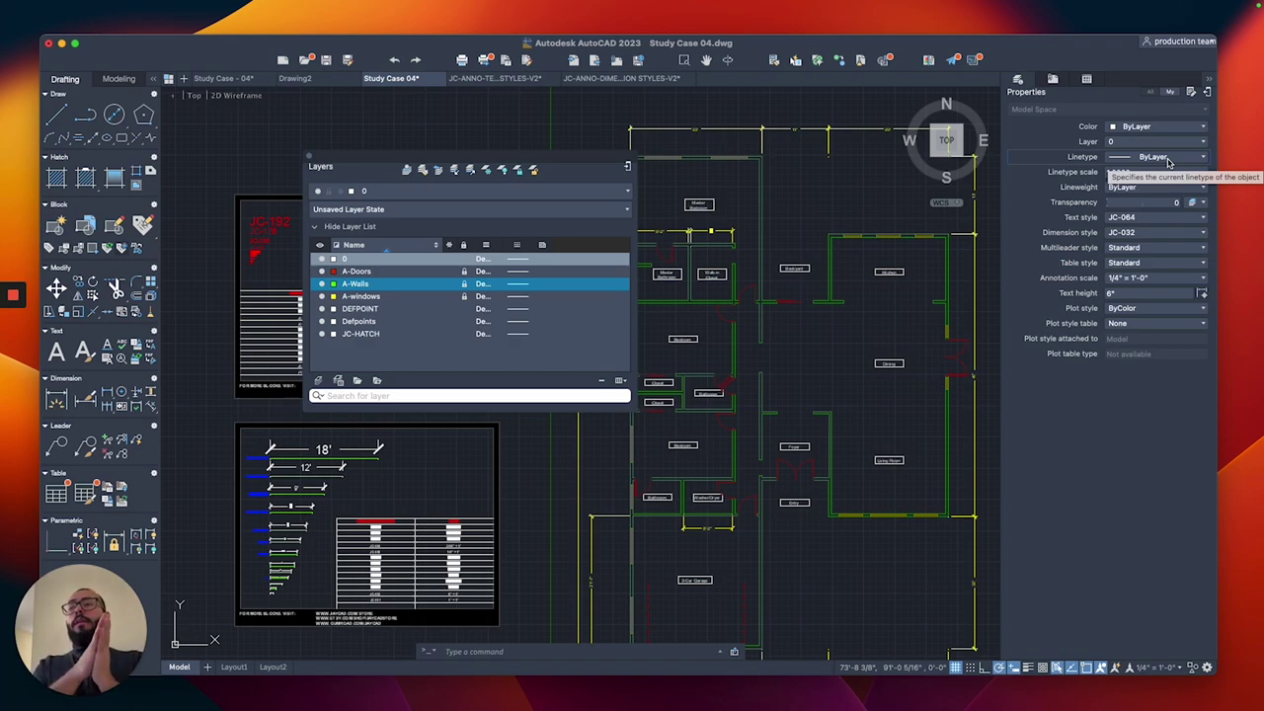
click(1167, 158)
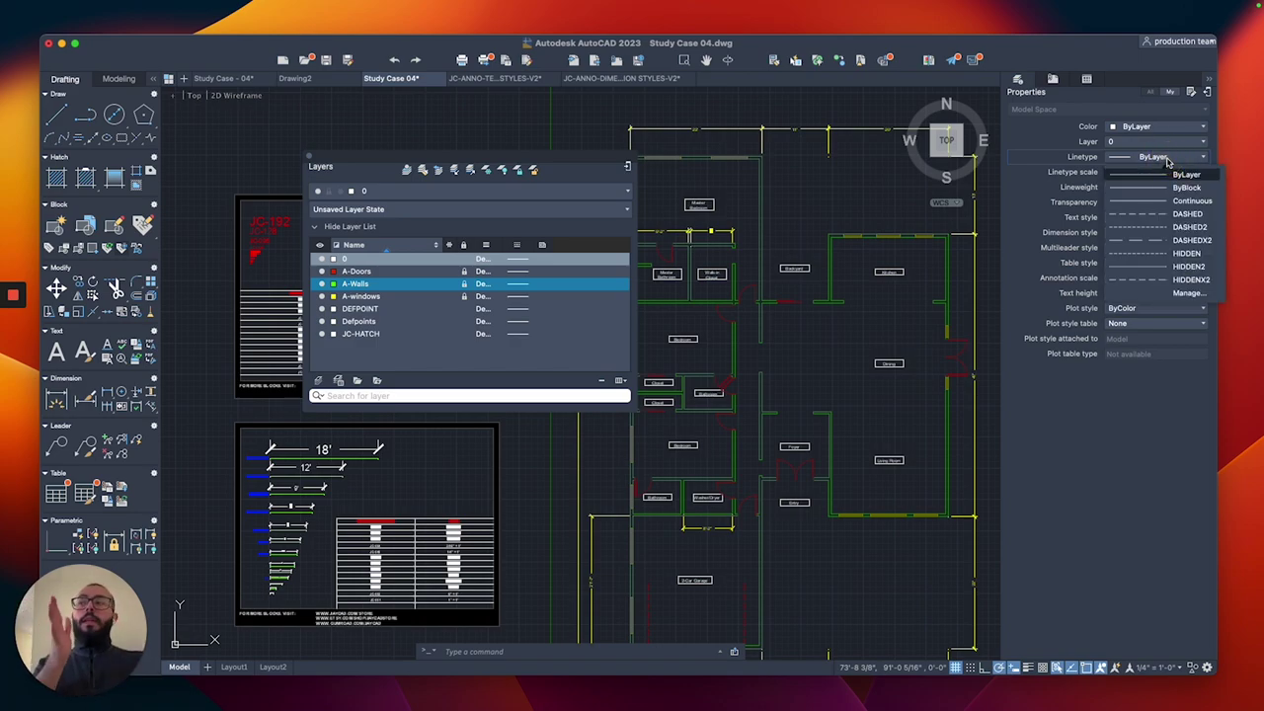
click(1167, 158)
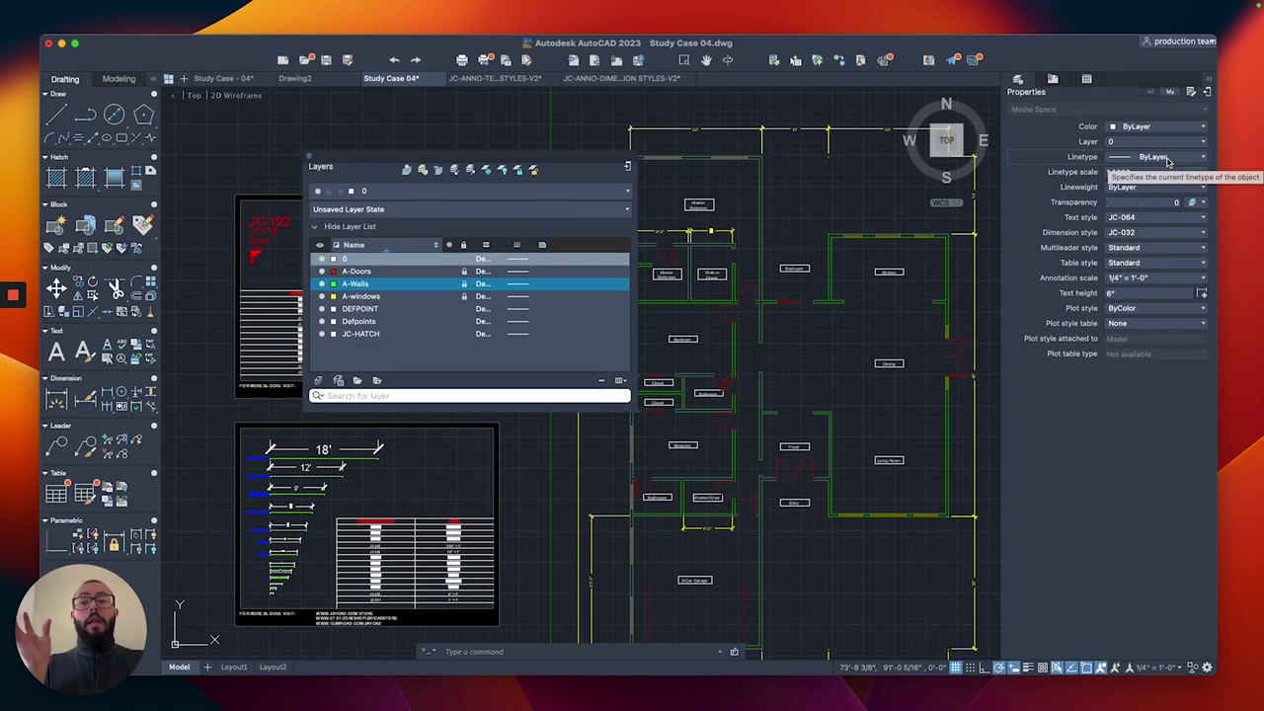
click(1167, 158)
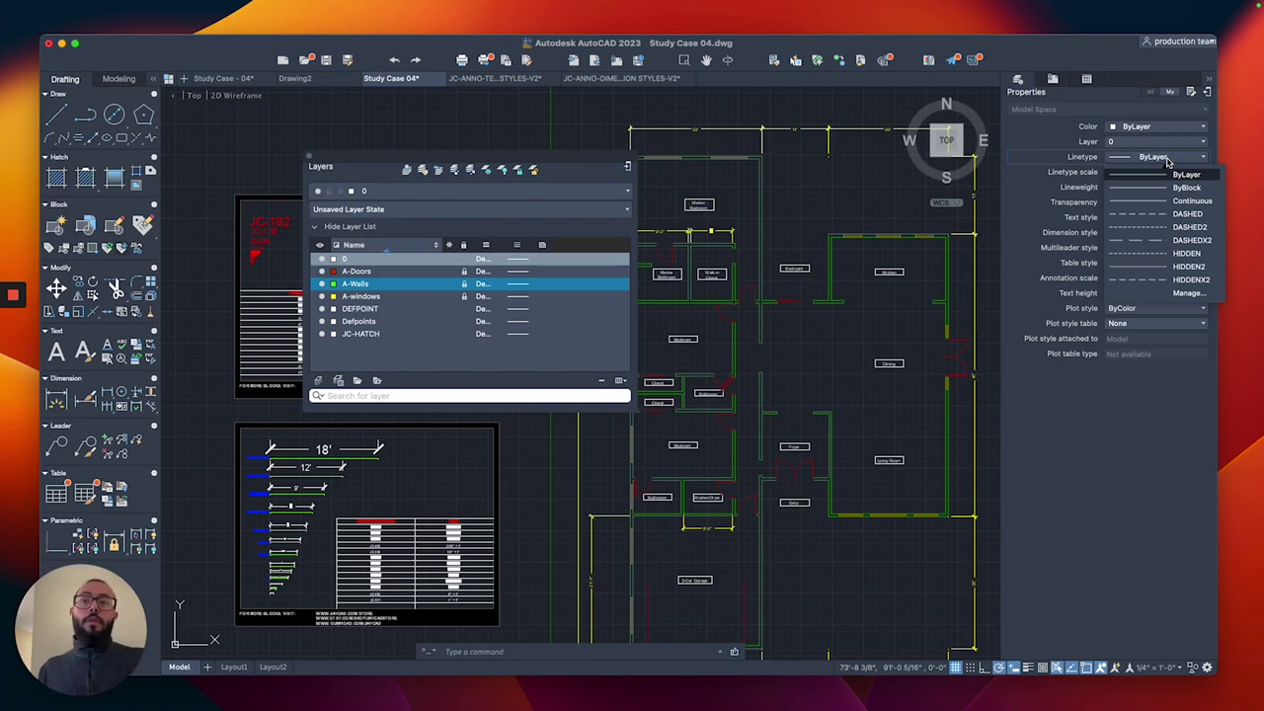
- Dock the layer list back beside the Properties palette
click(464, 285)
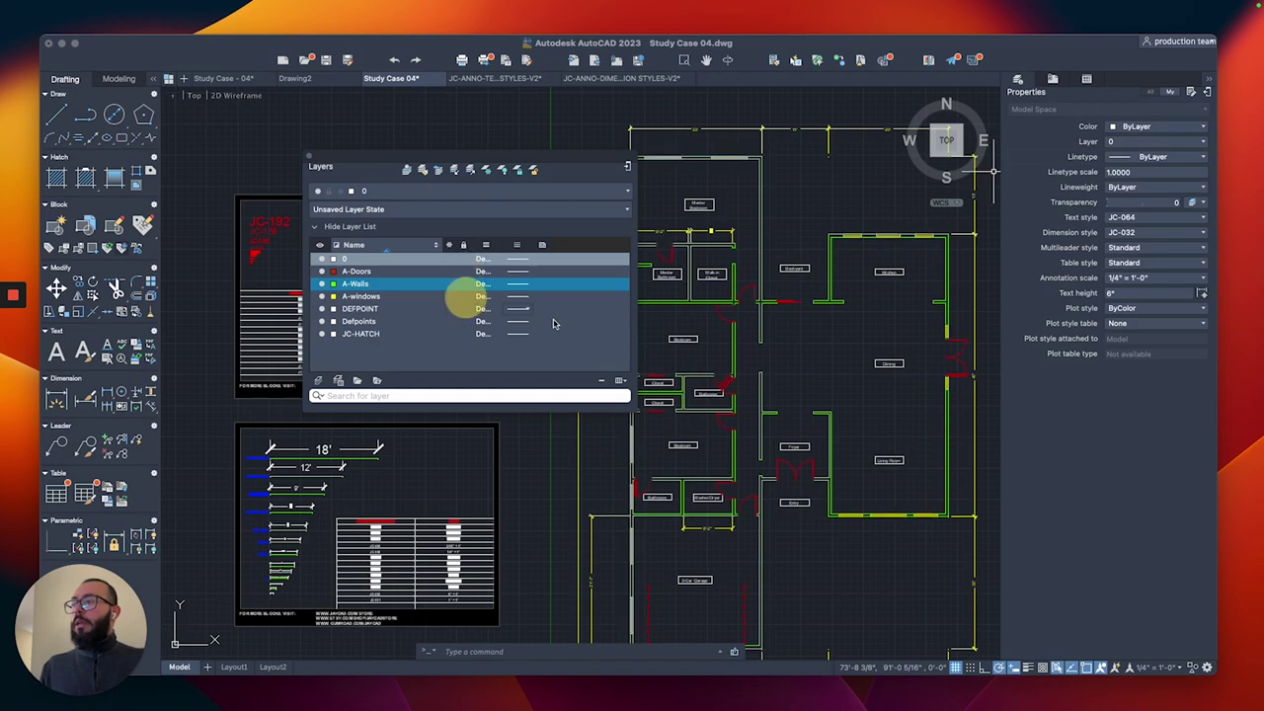
middle_drag(810, 432, 769, 426)
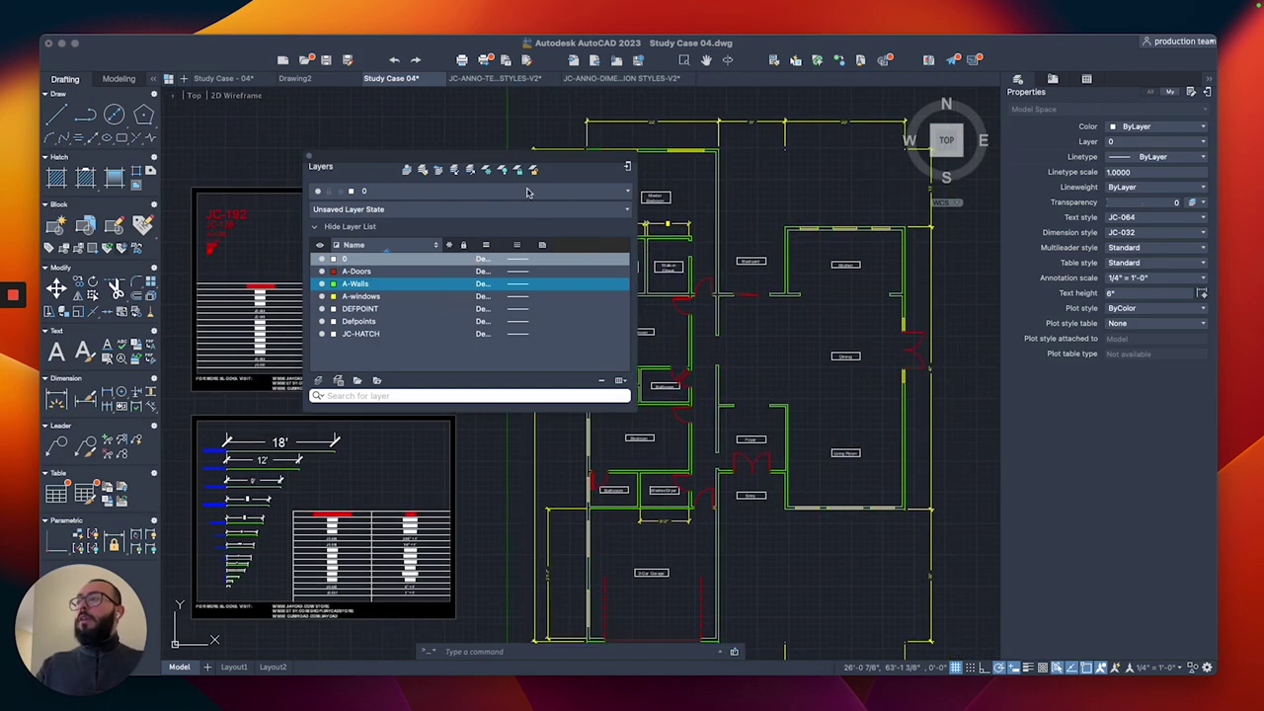
click(629, 170)
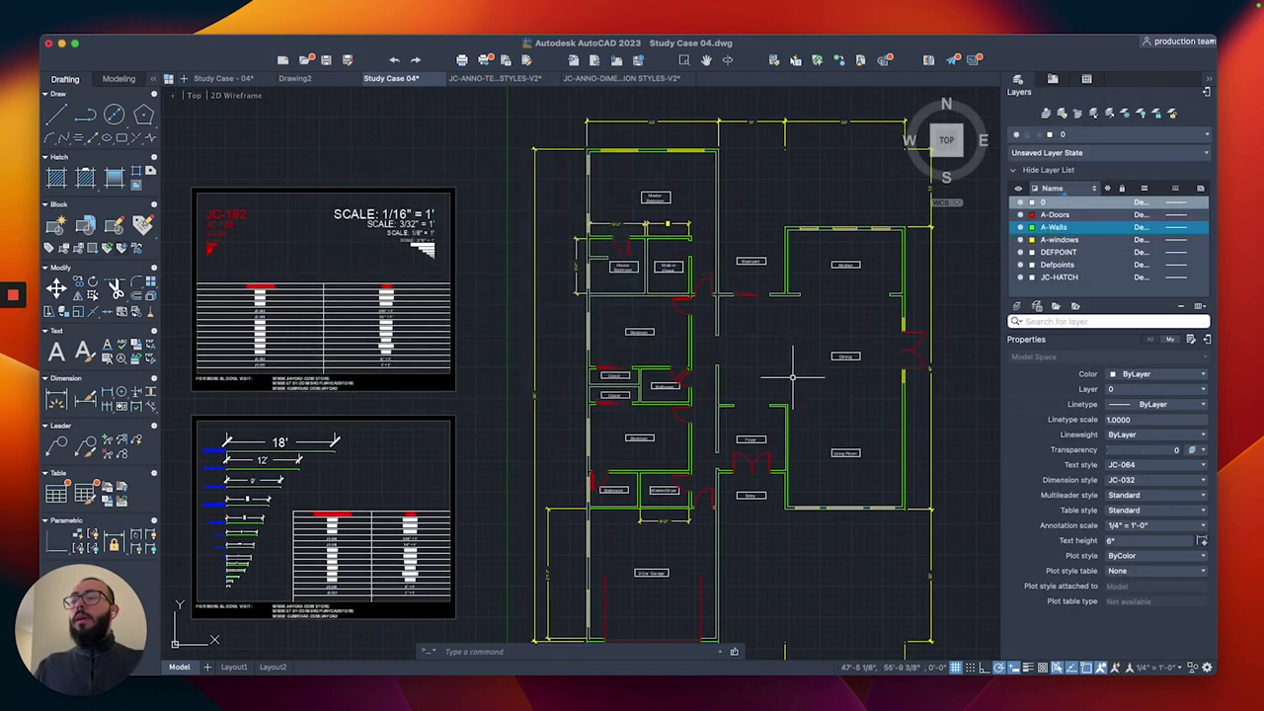
- Zoom into the Entry corner and window-select the left window polyline
scroll(758, 488, up, 5)
scroll(662, 459, up, 2)
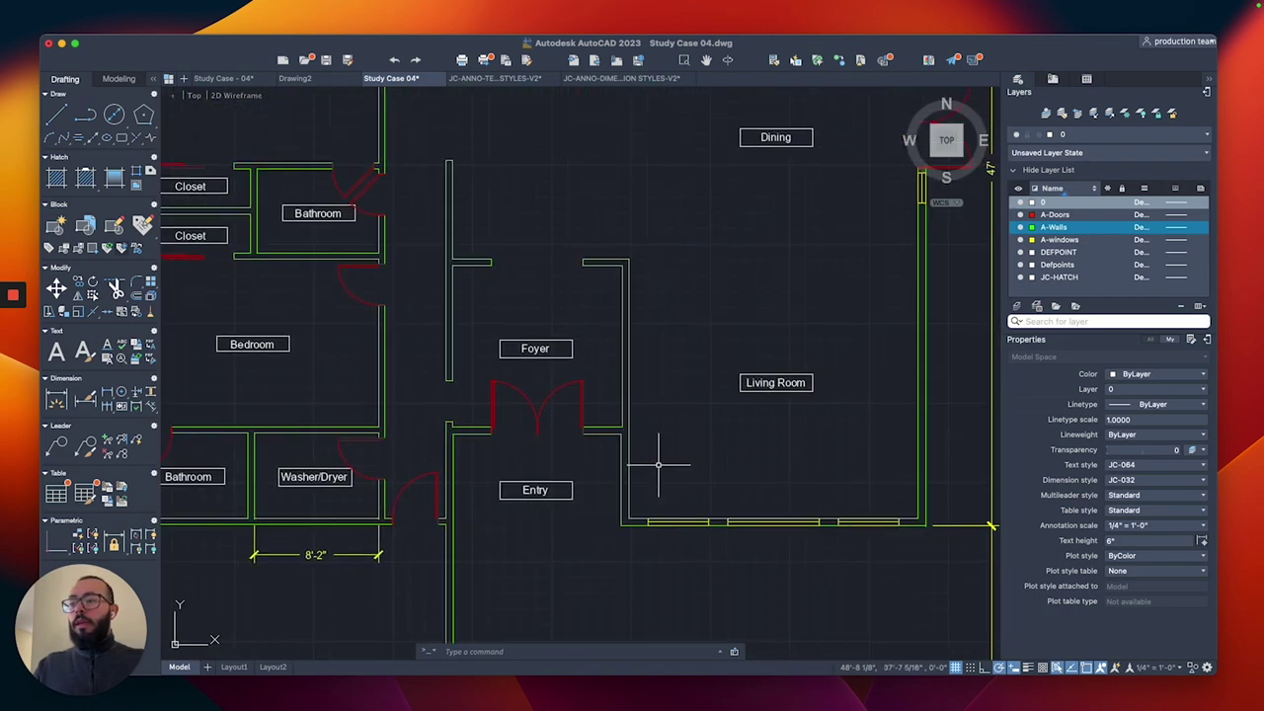
scroll(593, 434, up, 3)
click(586, 432)
click(519, 530)
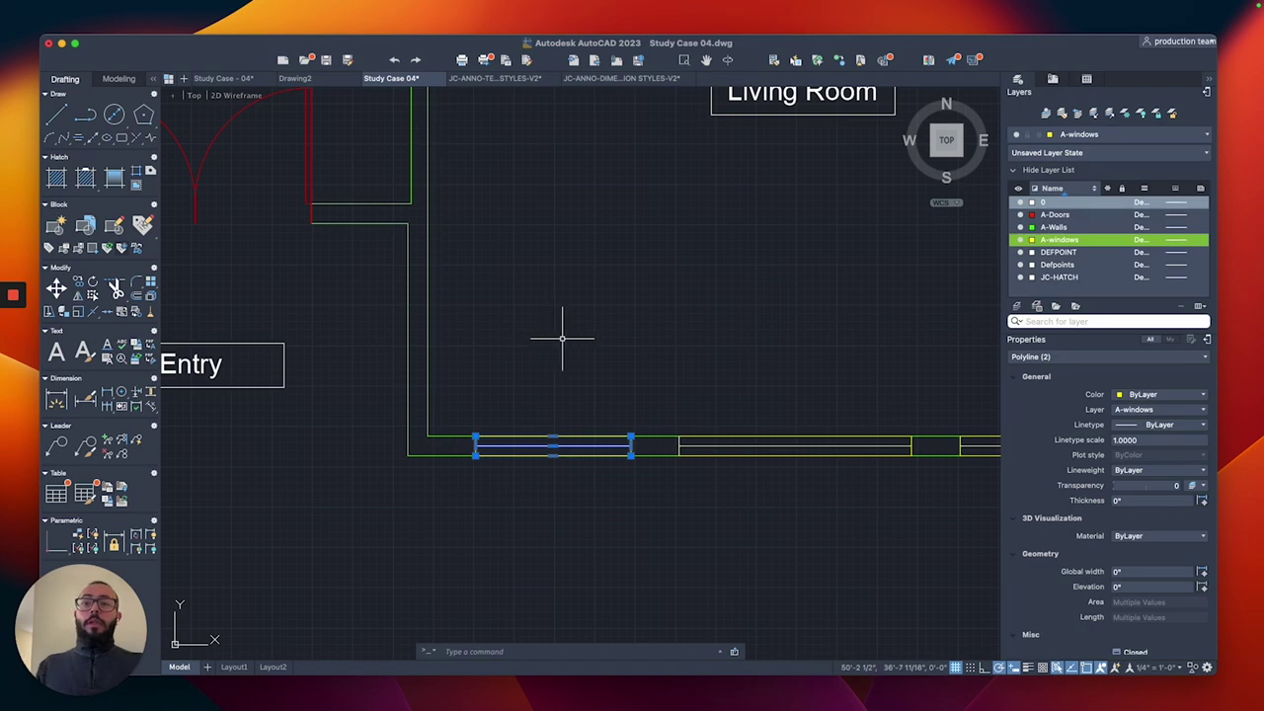
- Keep the window polyline on A-windows and override its colour to Red
click(1141, 410)
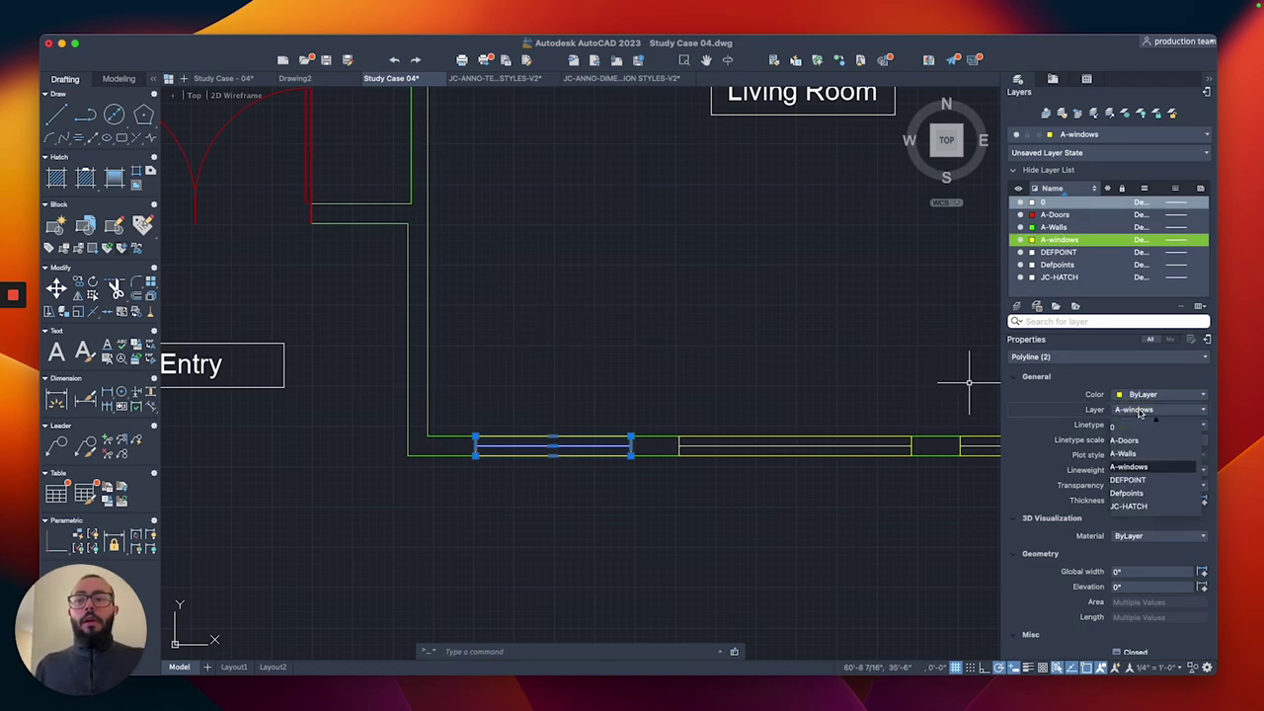
click(1140, 412)
click(1146, 395)
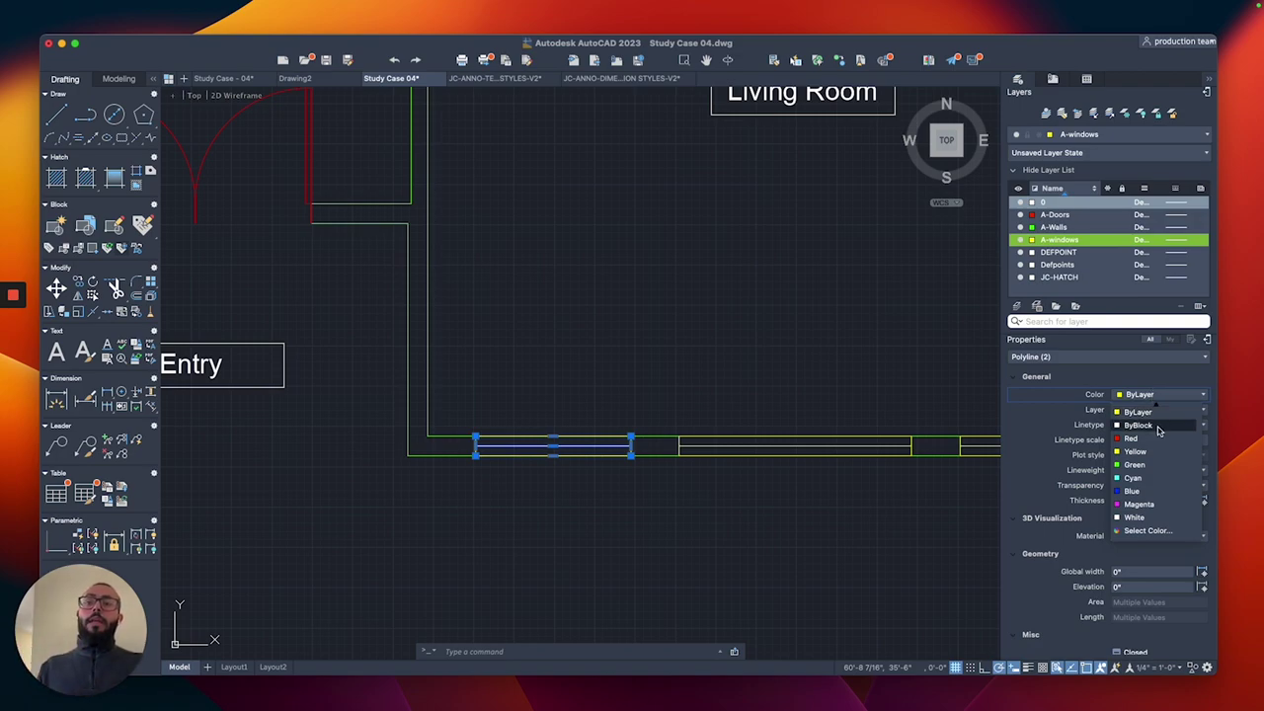
click(1132, 437)
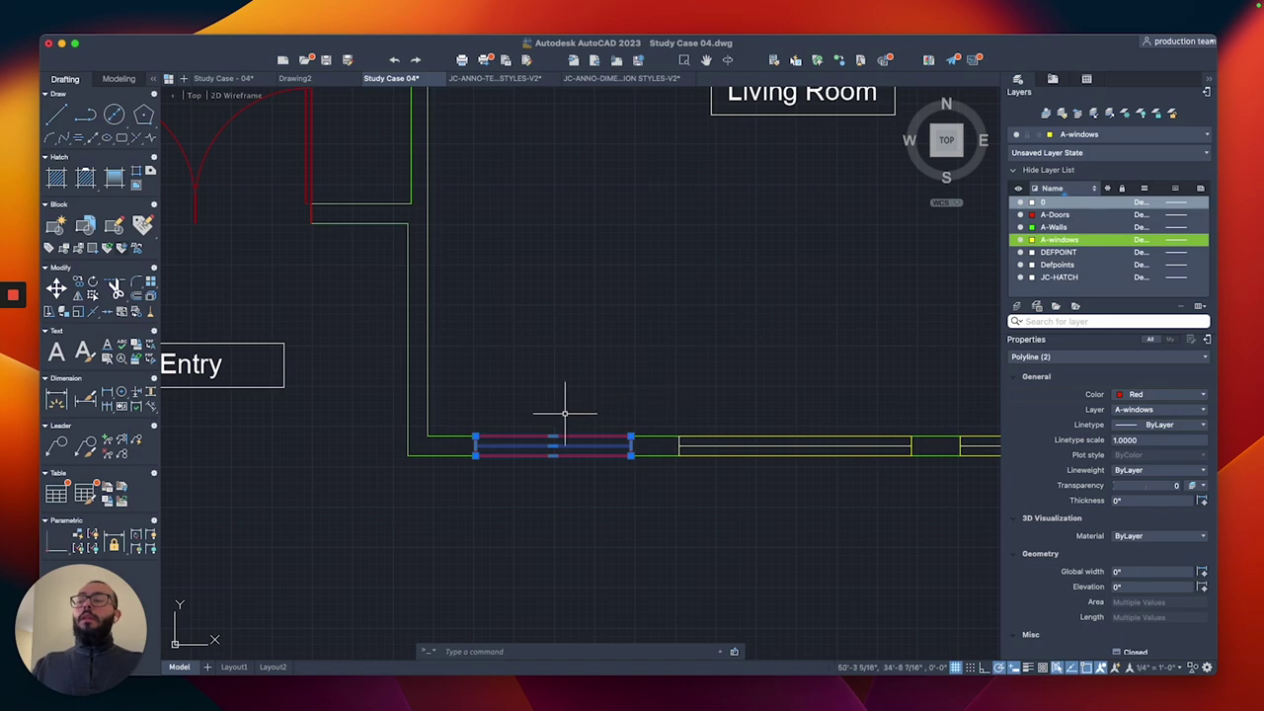
key(Escape)
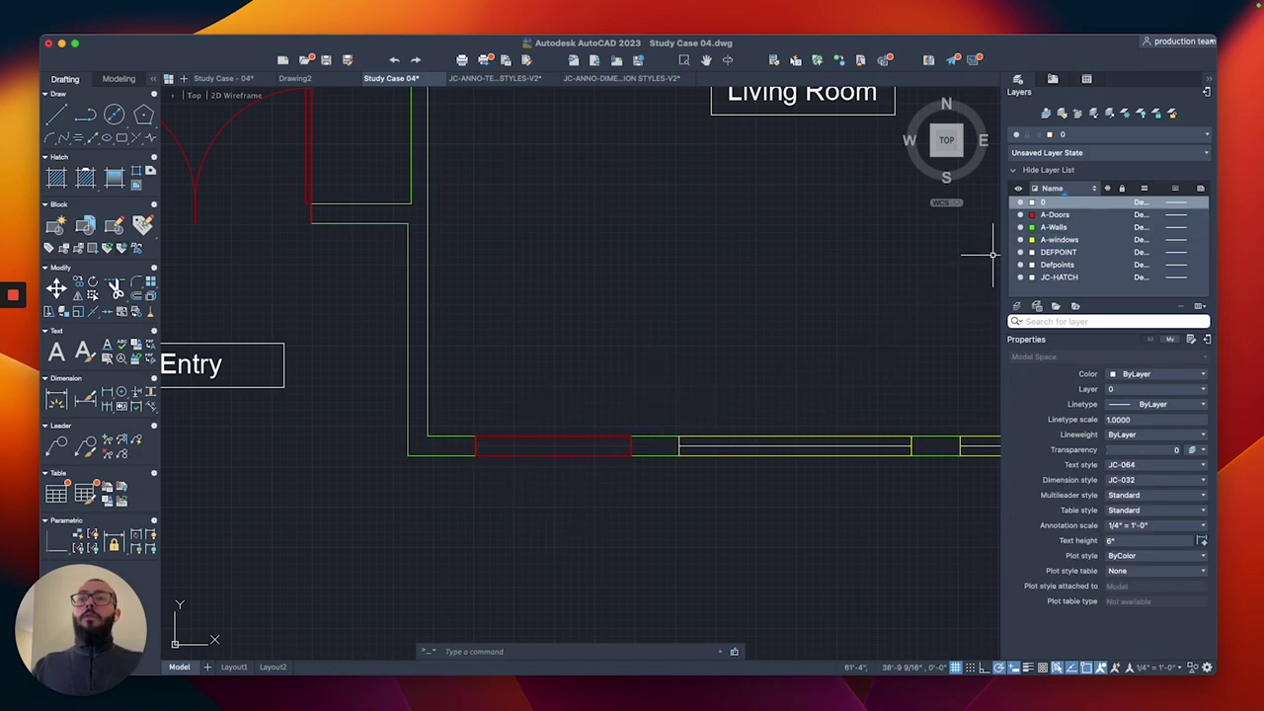
- Give both red window polylines the HIDDEN2 linetype, then float the layer list again
click(1021, 239)
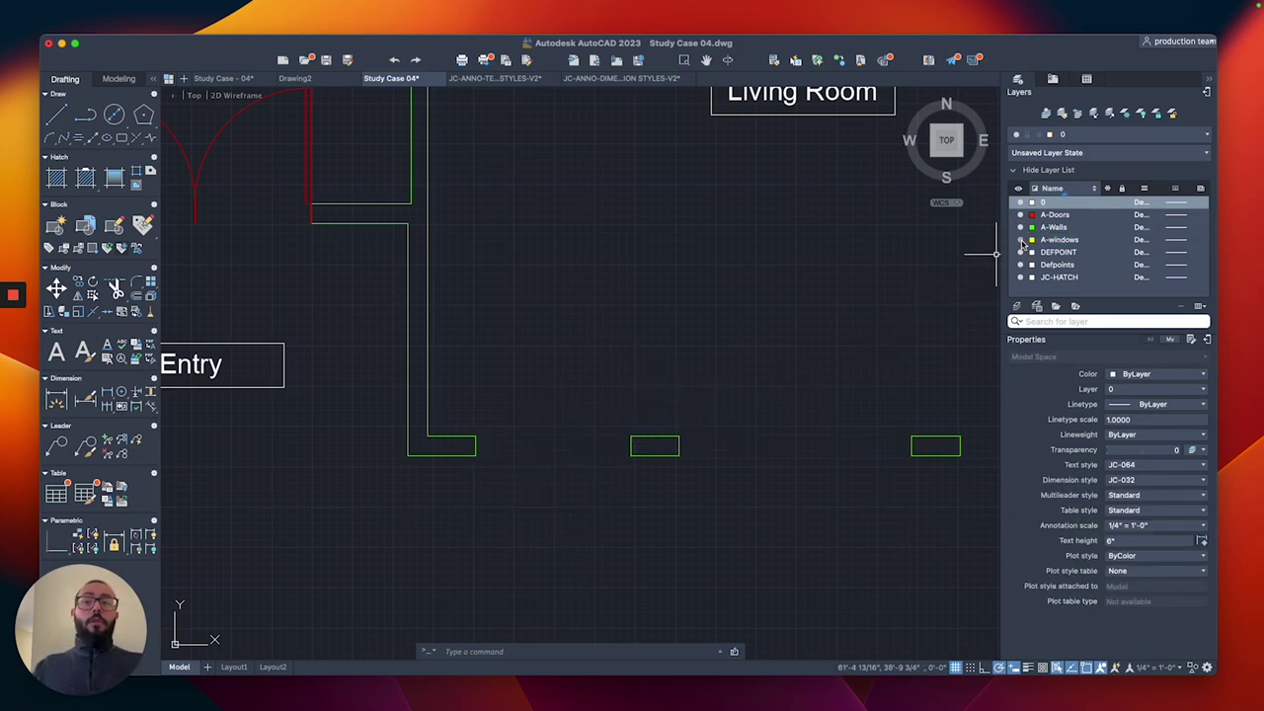
click(1021, 240)
drag(592, 395, 550, 476)
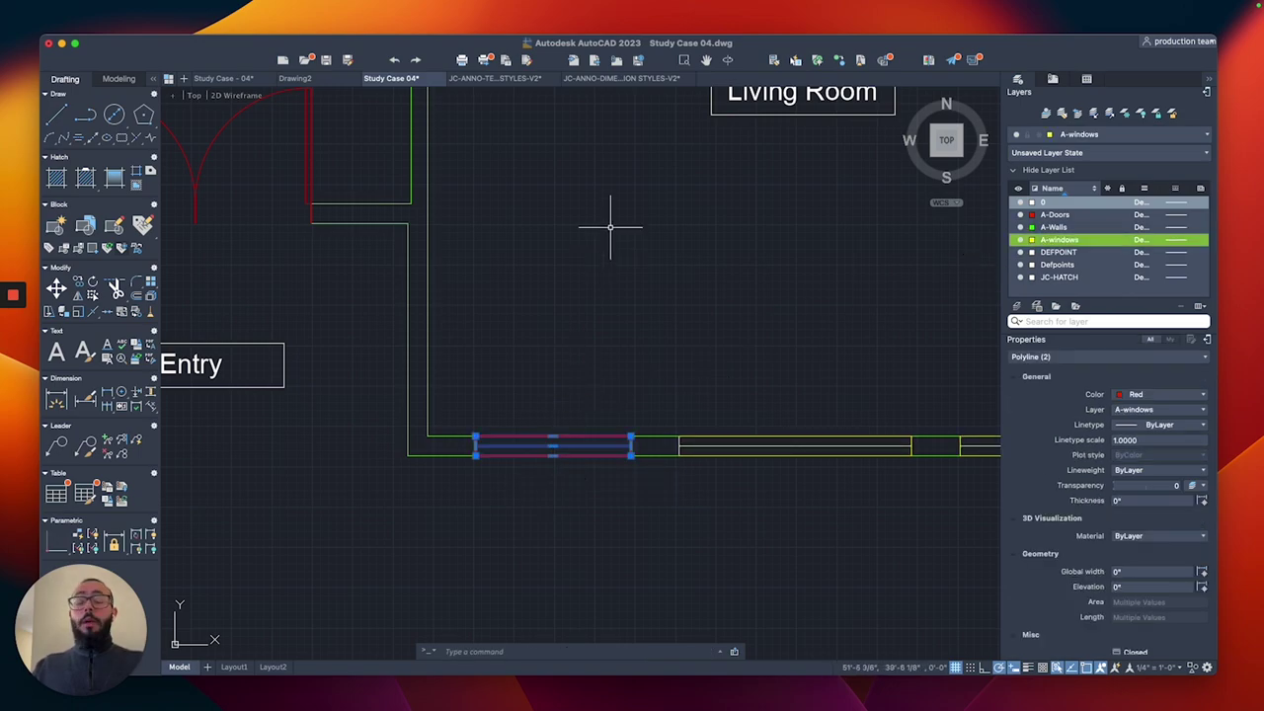
click(1146, 395)
click(1151, 400)
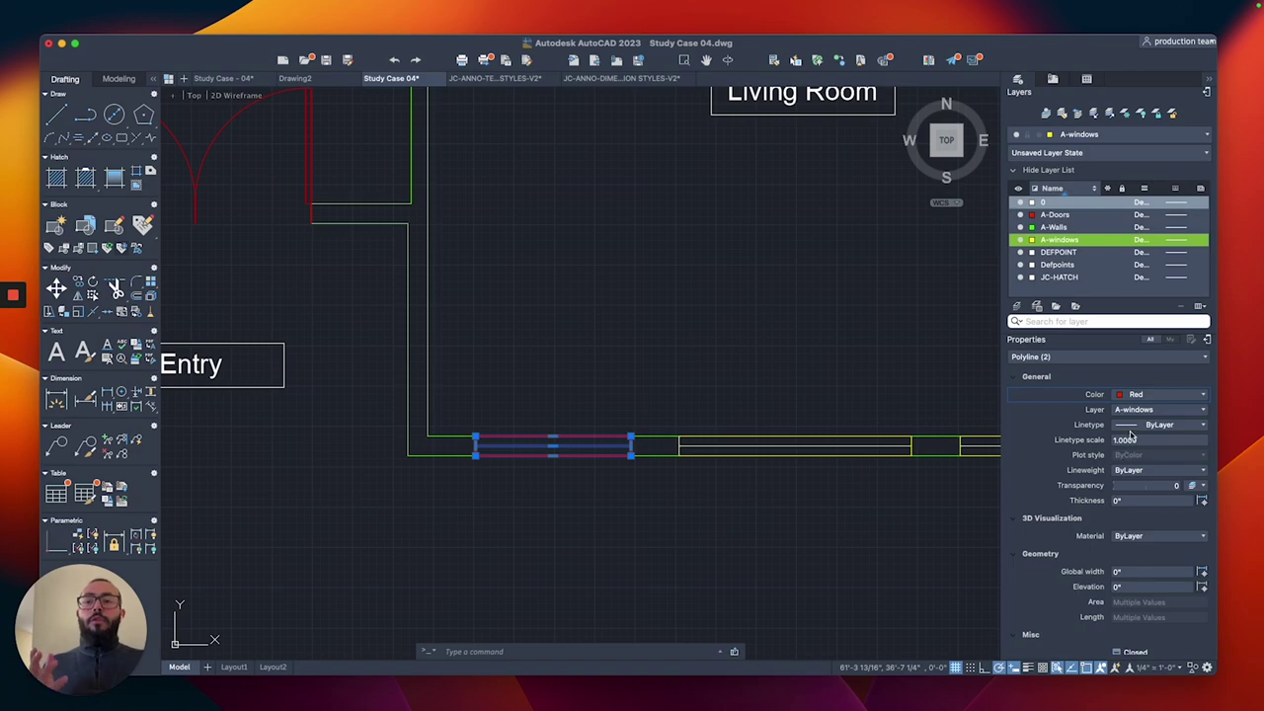
click(1140, 426)
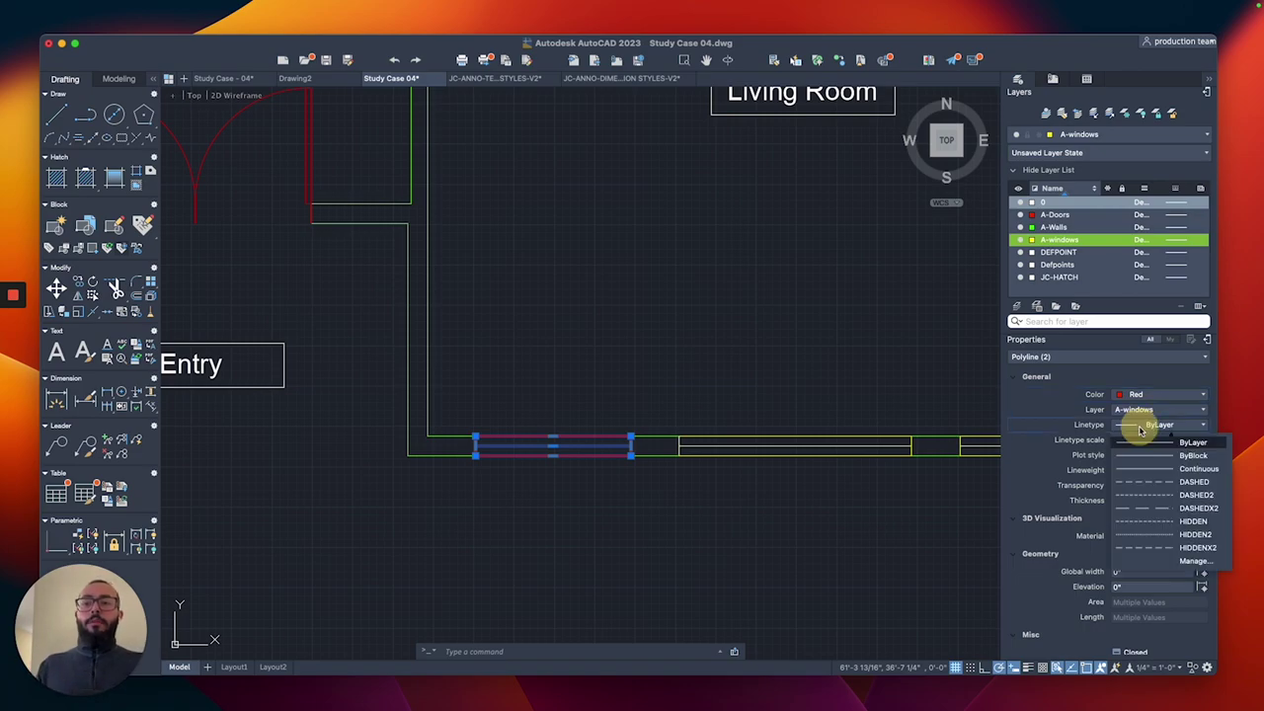
click(1158, 534)
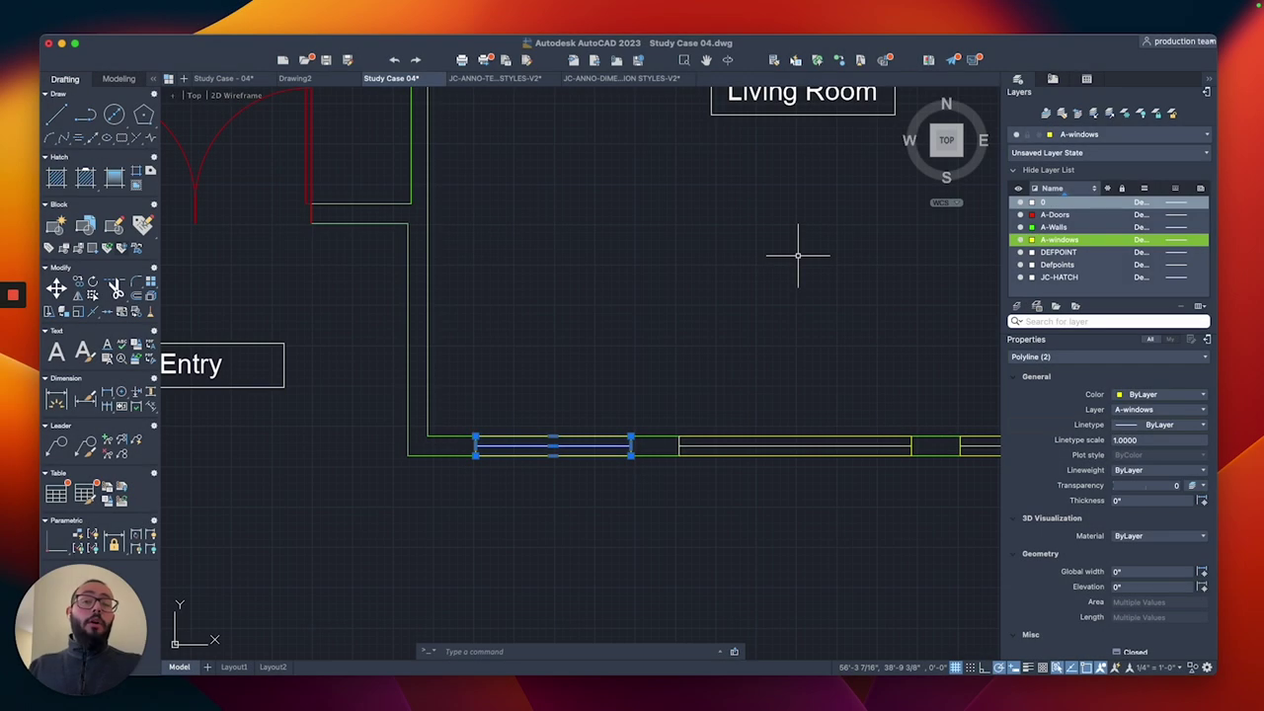
click(1206, 91)
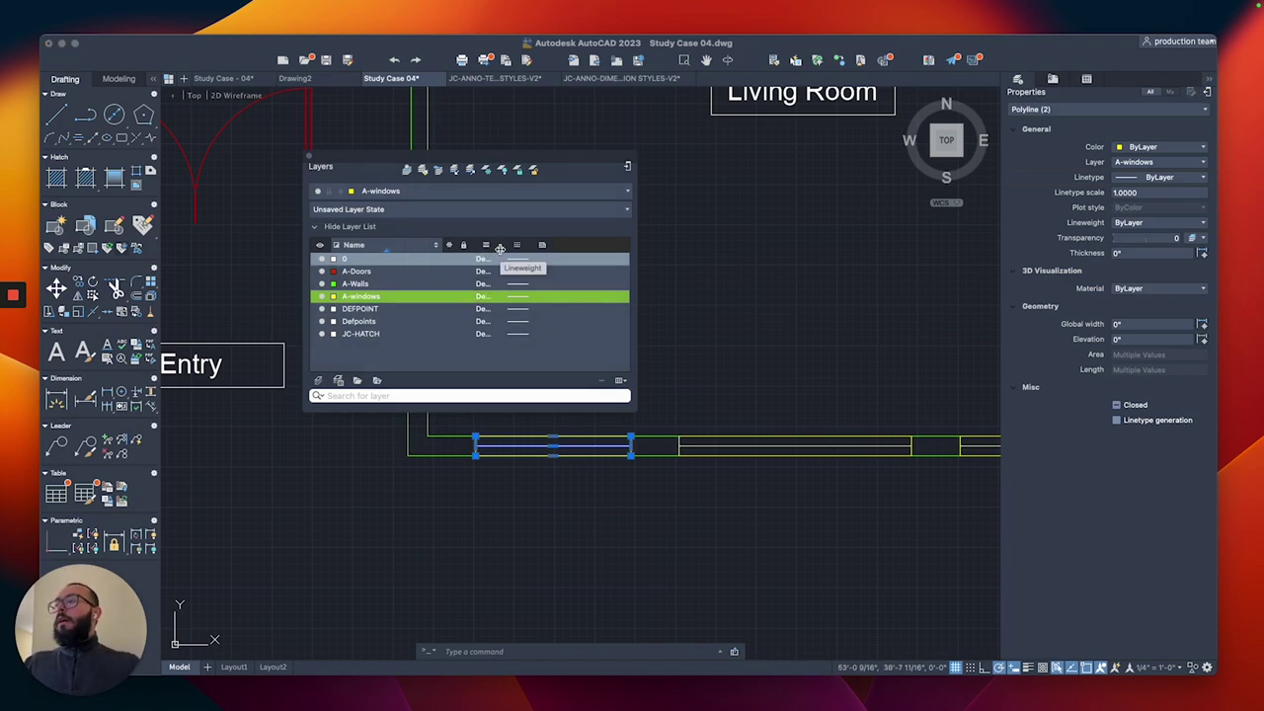
- Widen the Lineweight column and confirm the window, A-windows and A-Walls lineweights read Default
drag(501, 247, 515, 250)
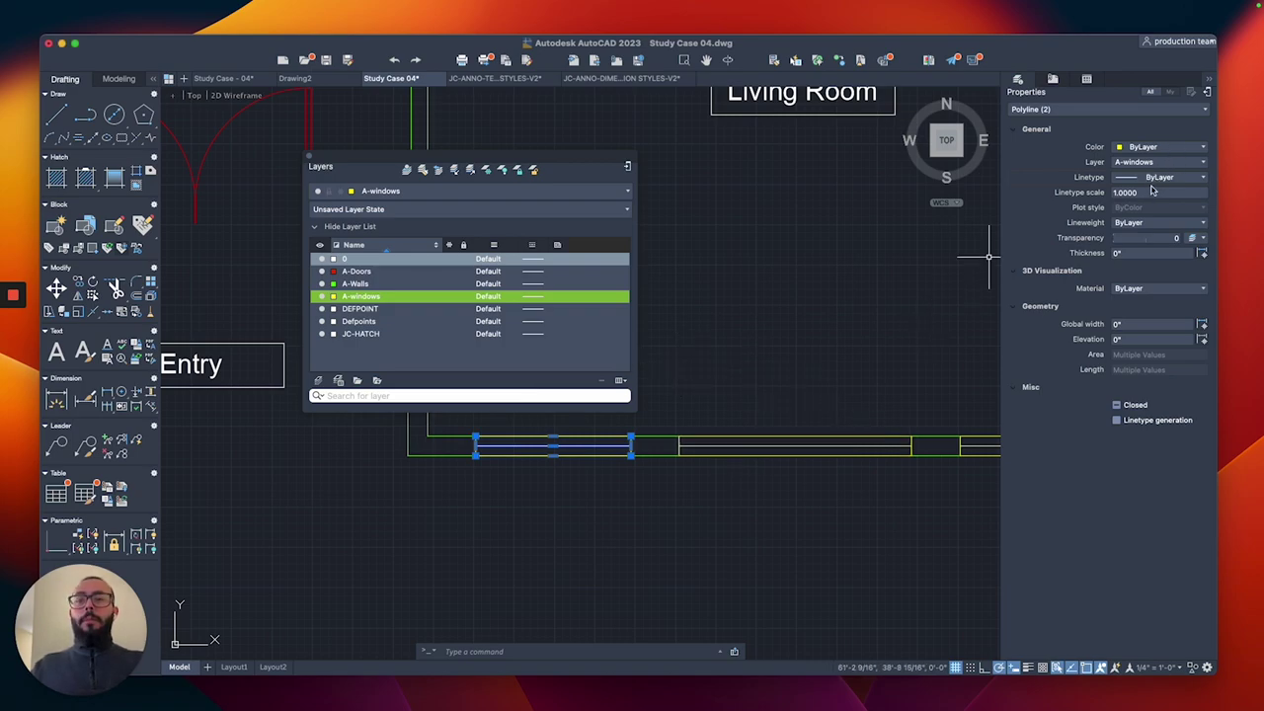
click(1150, 223)
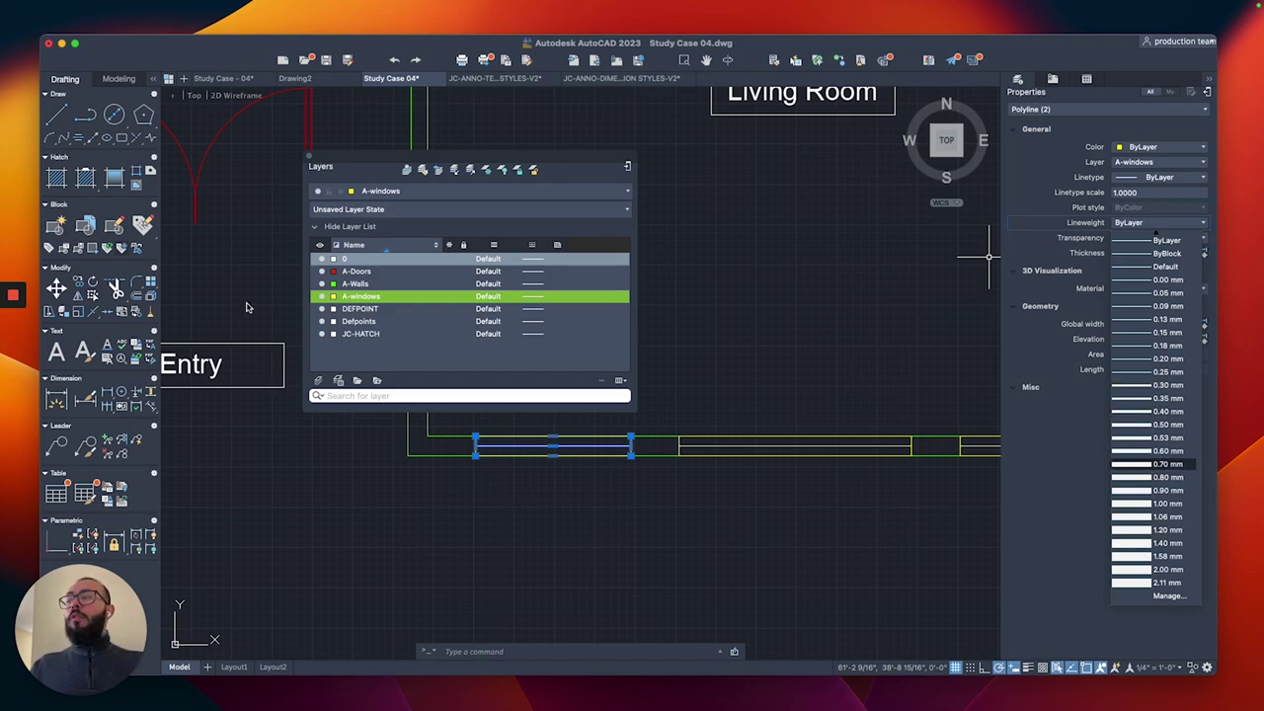
click(490, 300)
click(492, 300)
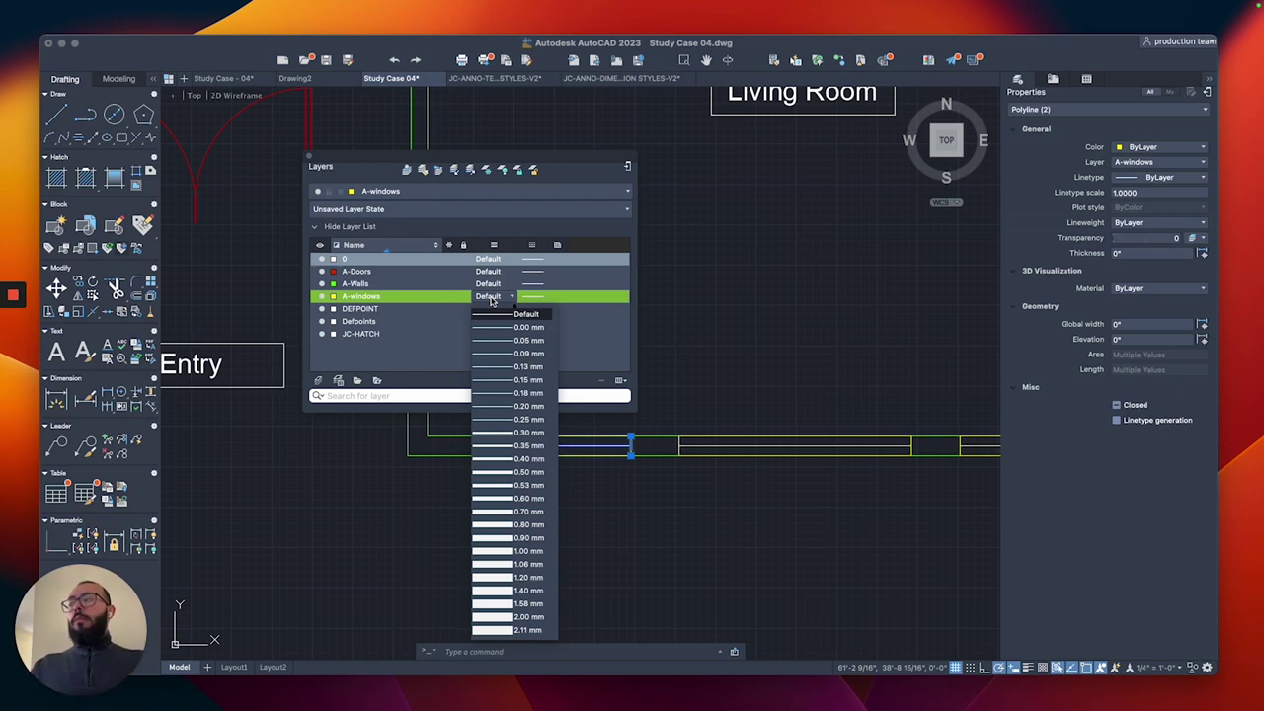
click(493, 287)
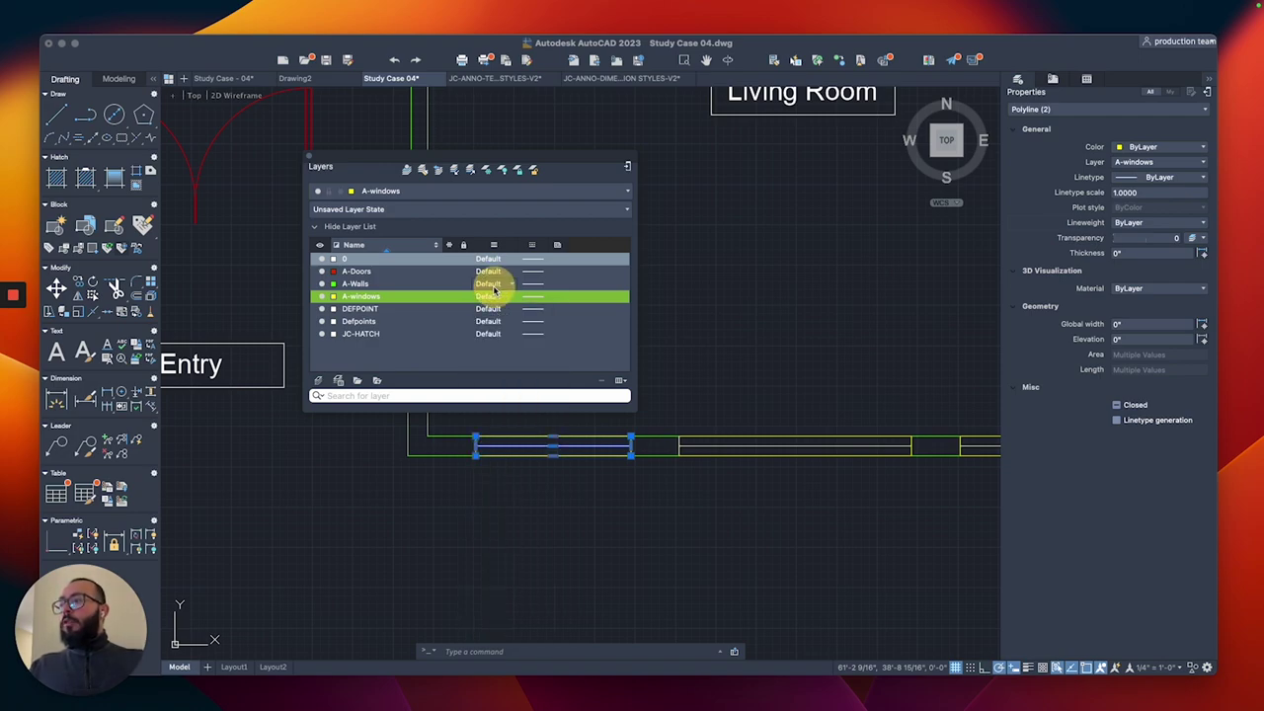
click(493, 285)
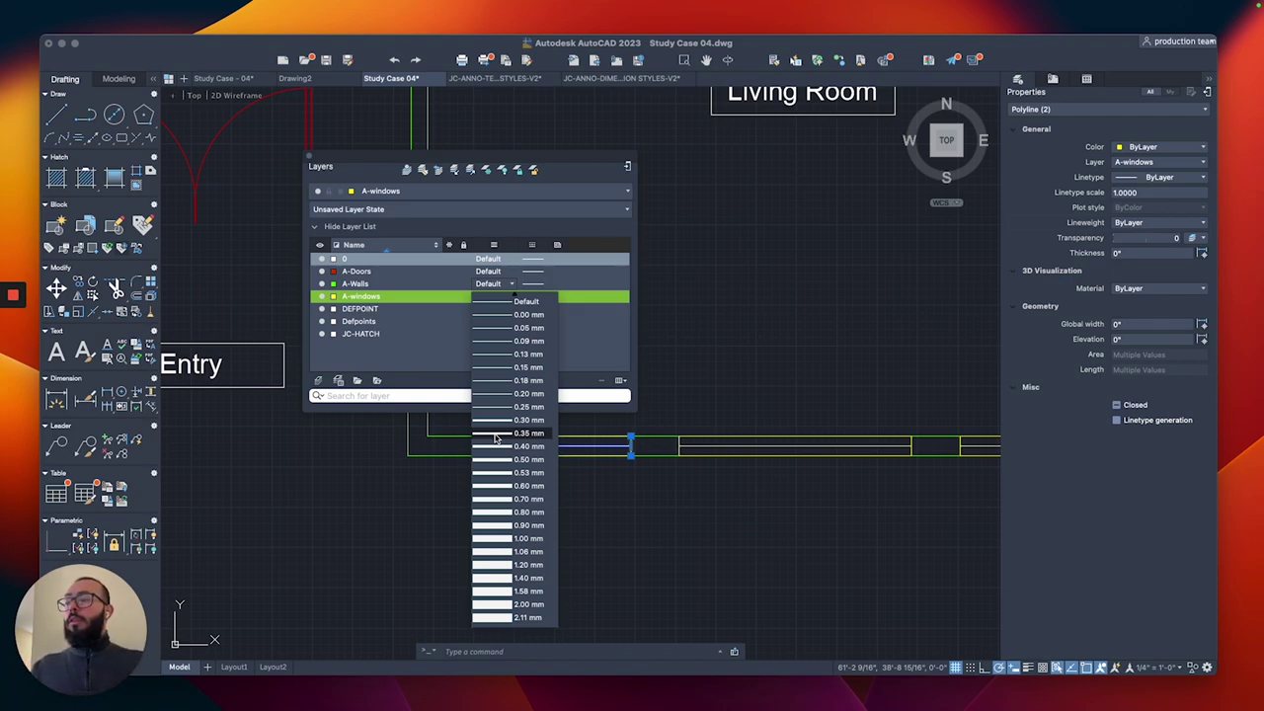
key(Escape)
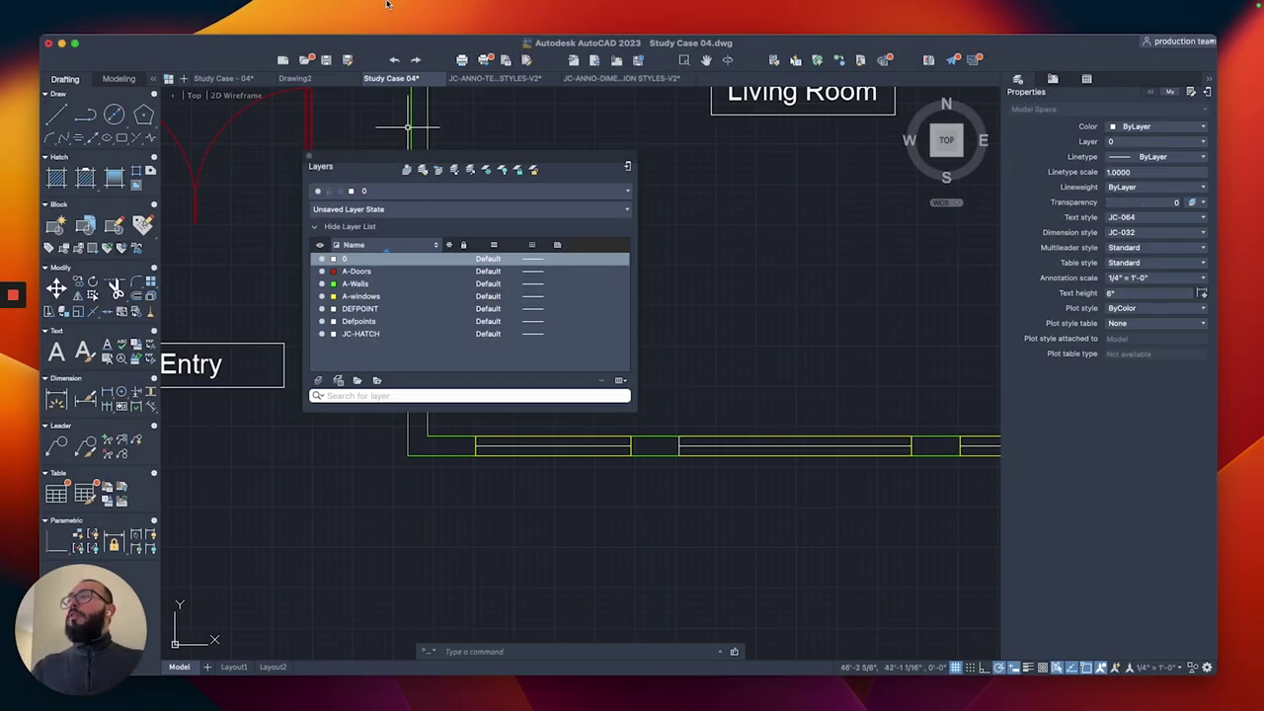
- In Lineweight Settings, switch lineweight units to Inches, giving a 0.010" default
click(251, 7)
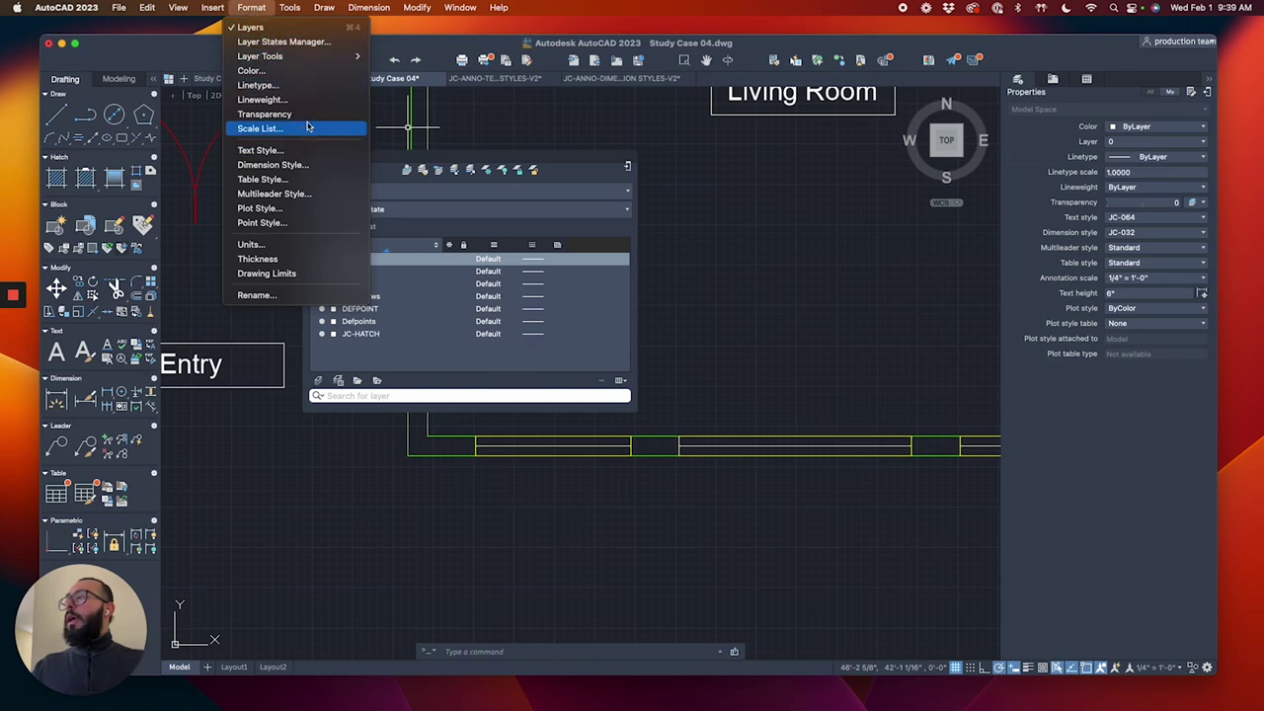
click(284, 100)
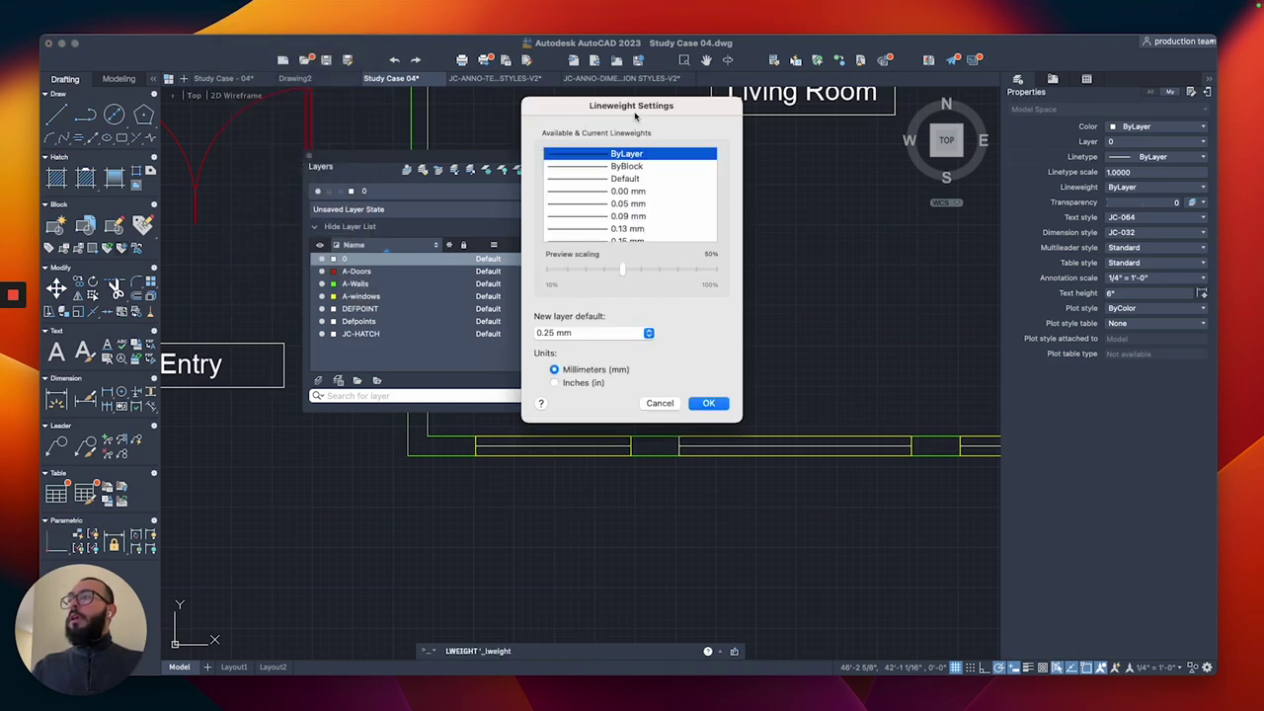
drag(639, 115, 820, 126)
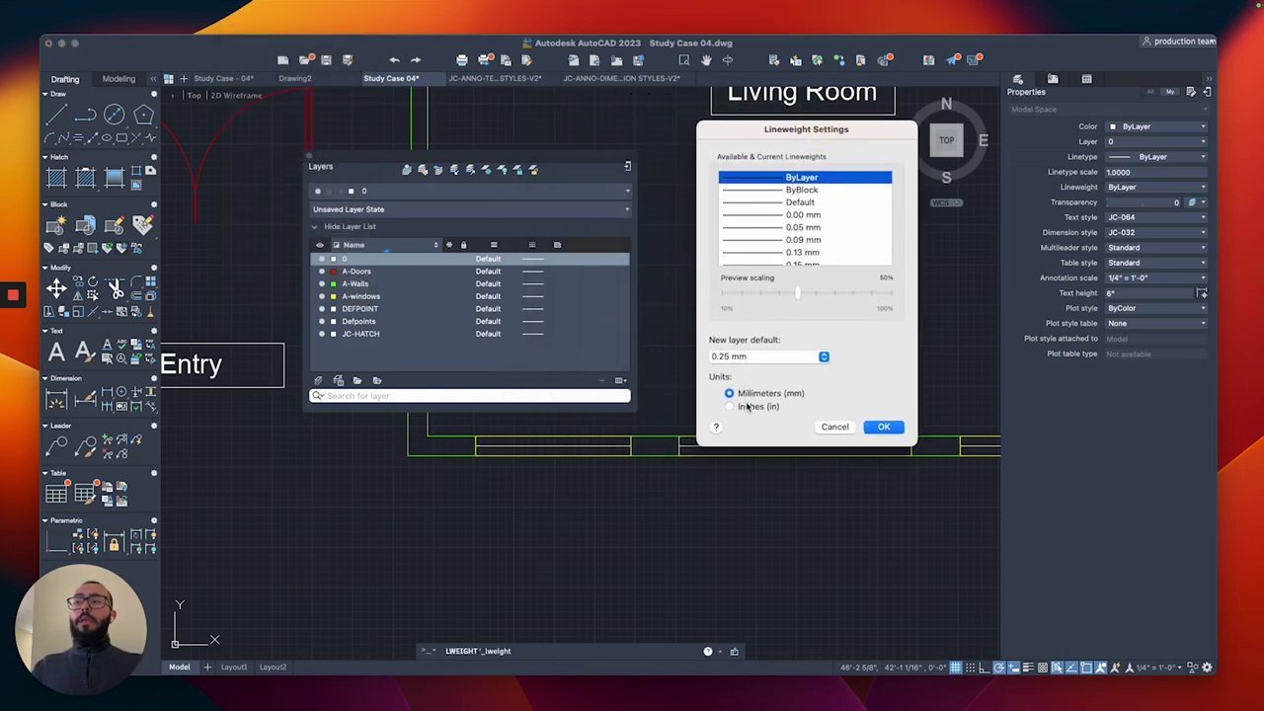
click(766, 406)
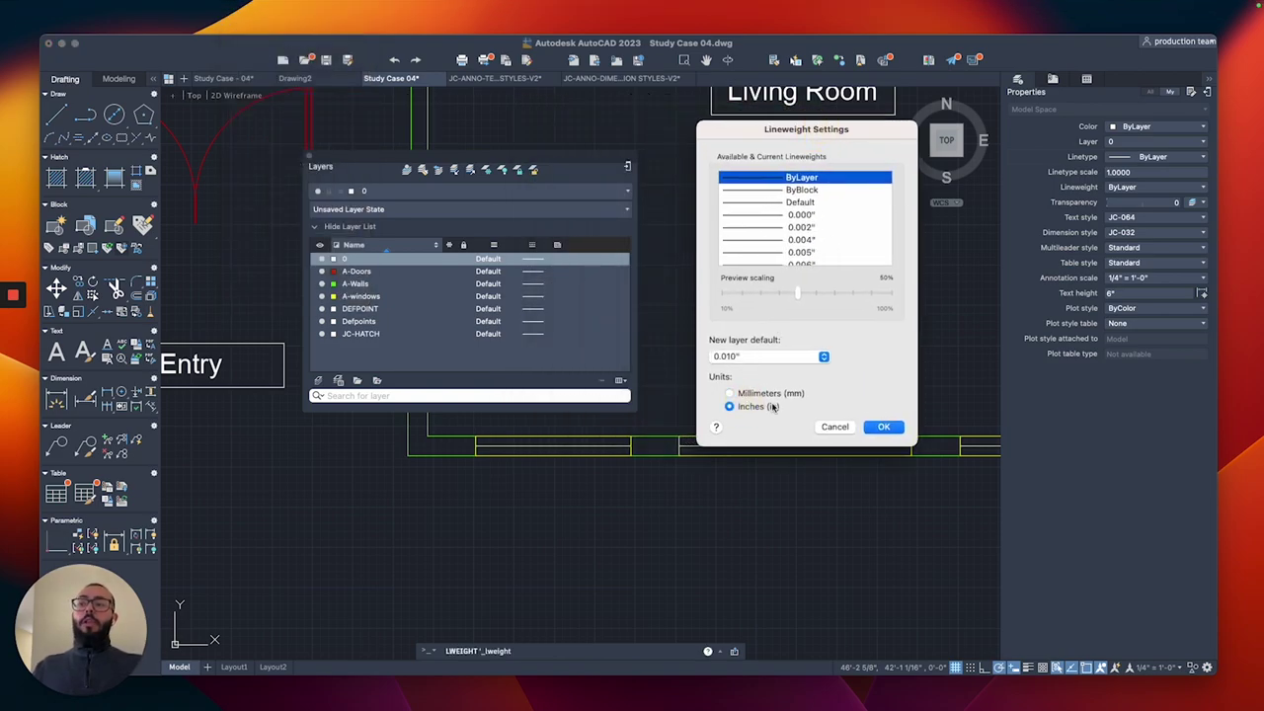
click(883, 427)
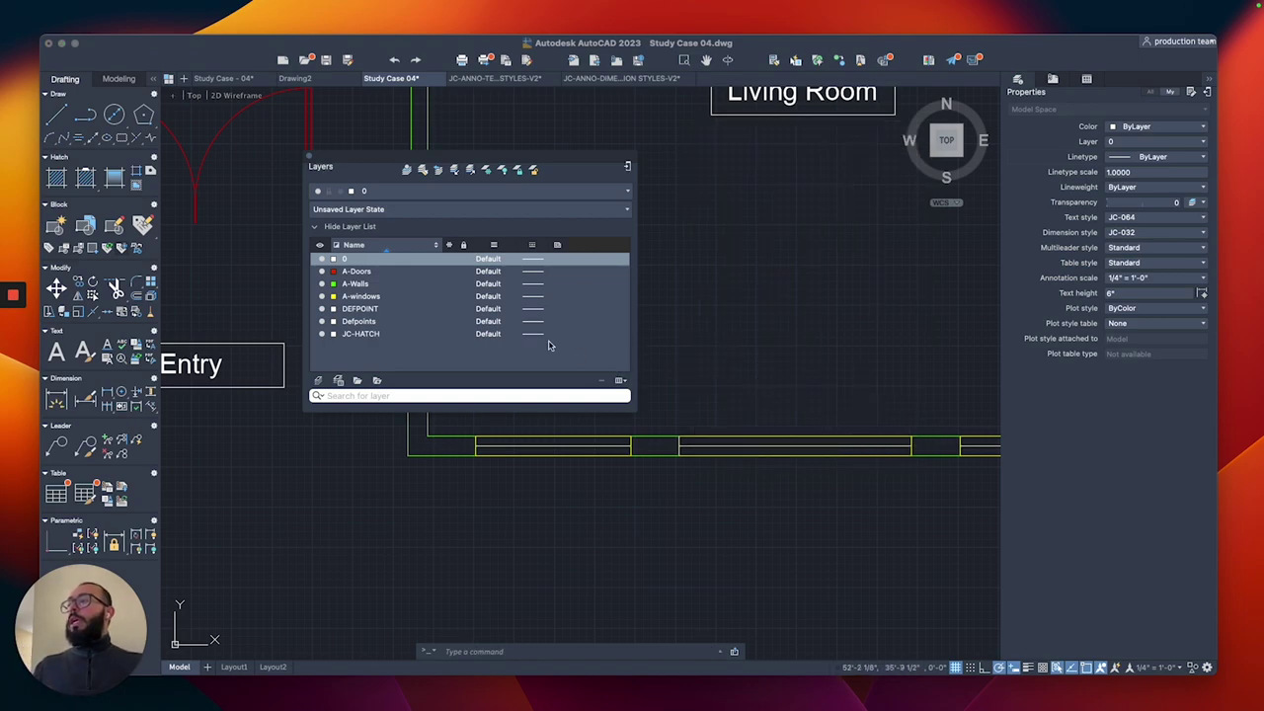
- Set the A-Walls layer lineweight to 0.028"
click(388, 296)
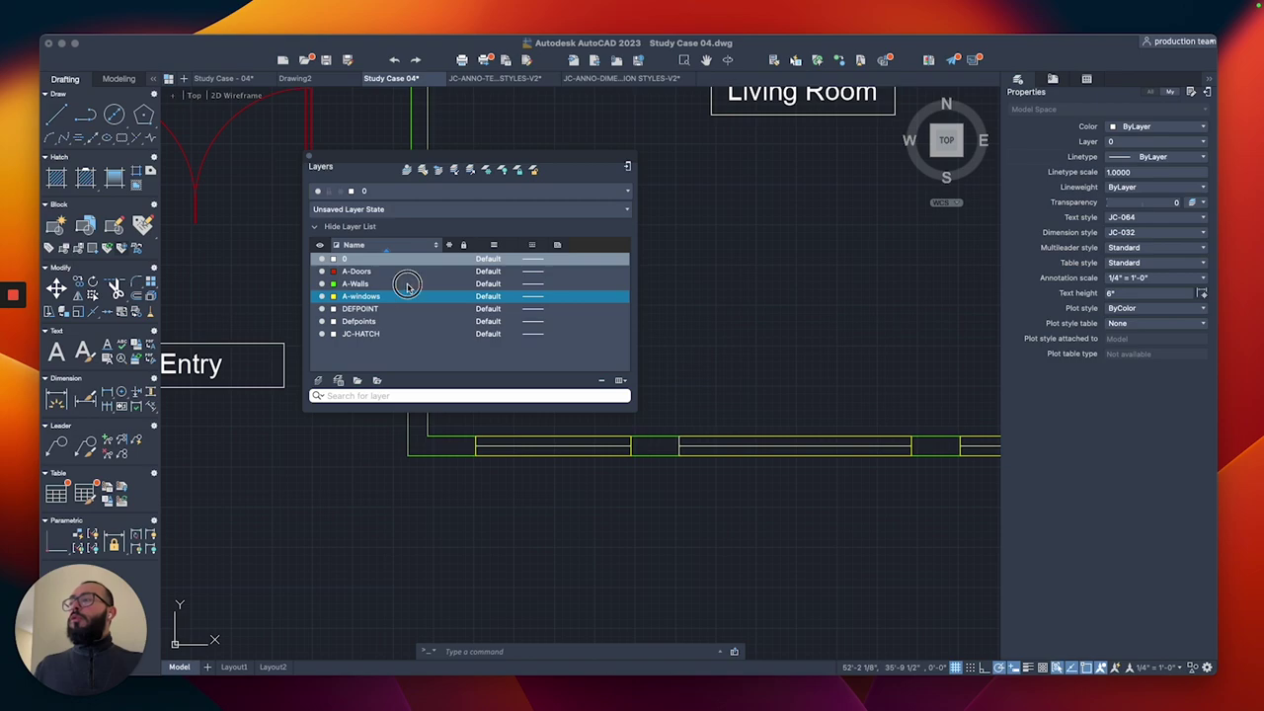
click(406, 284)
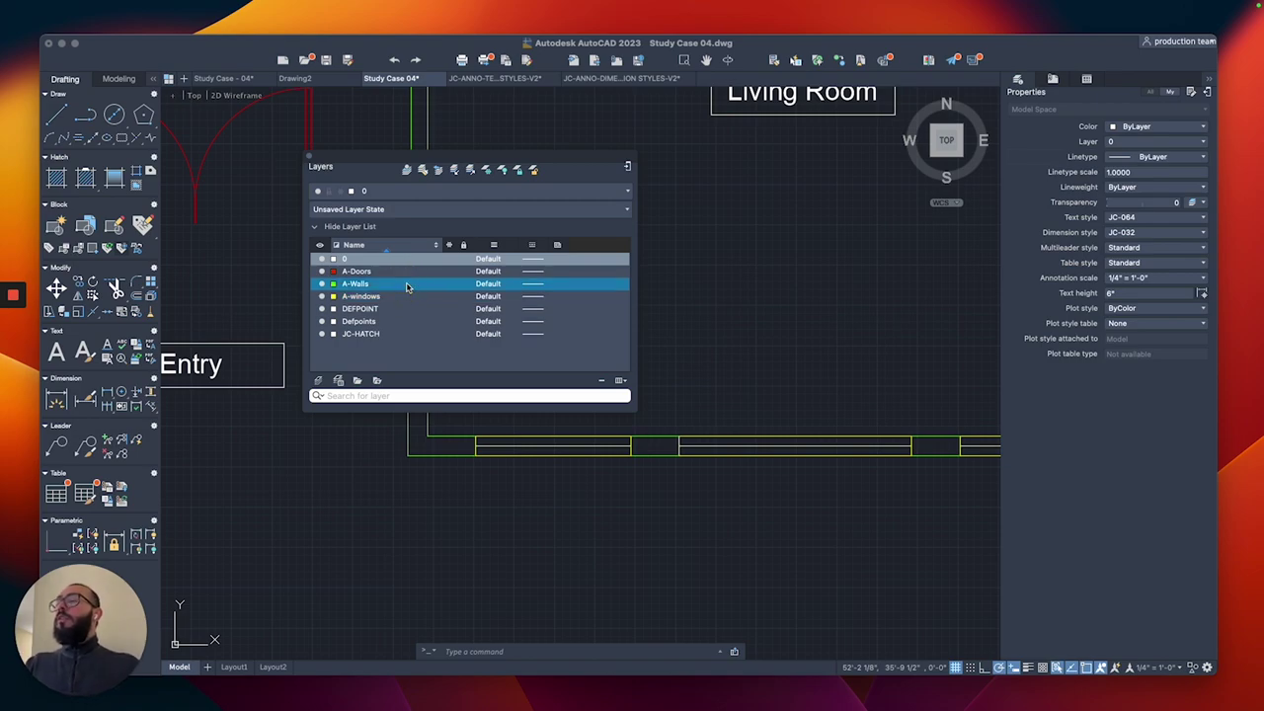
click(479, 285)
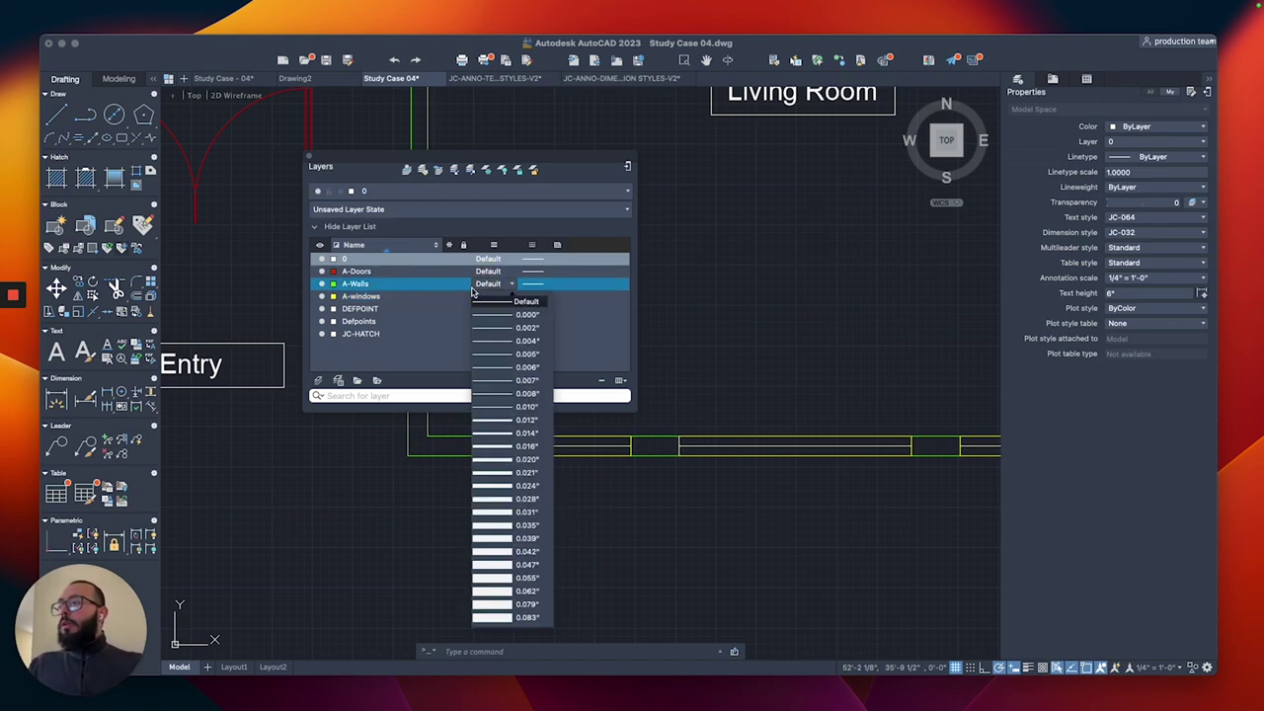
click(499, 474)
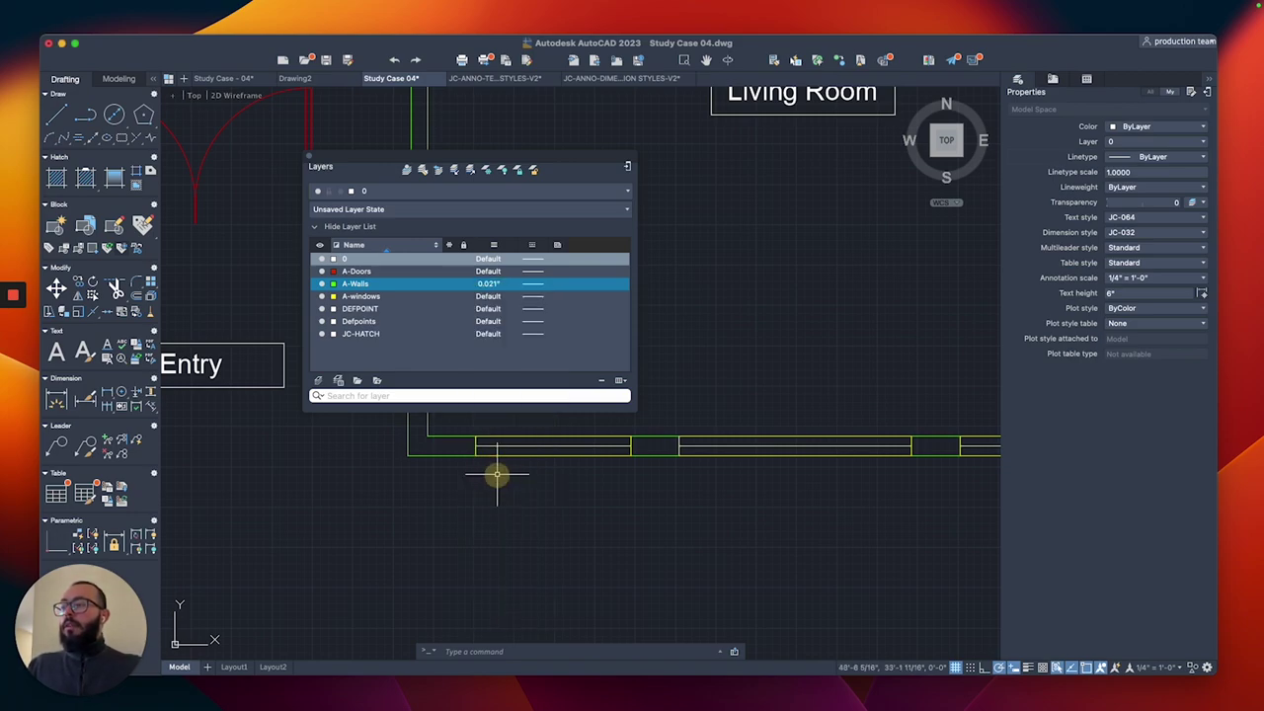
click(497, 299)
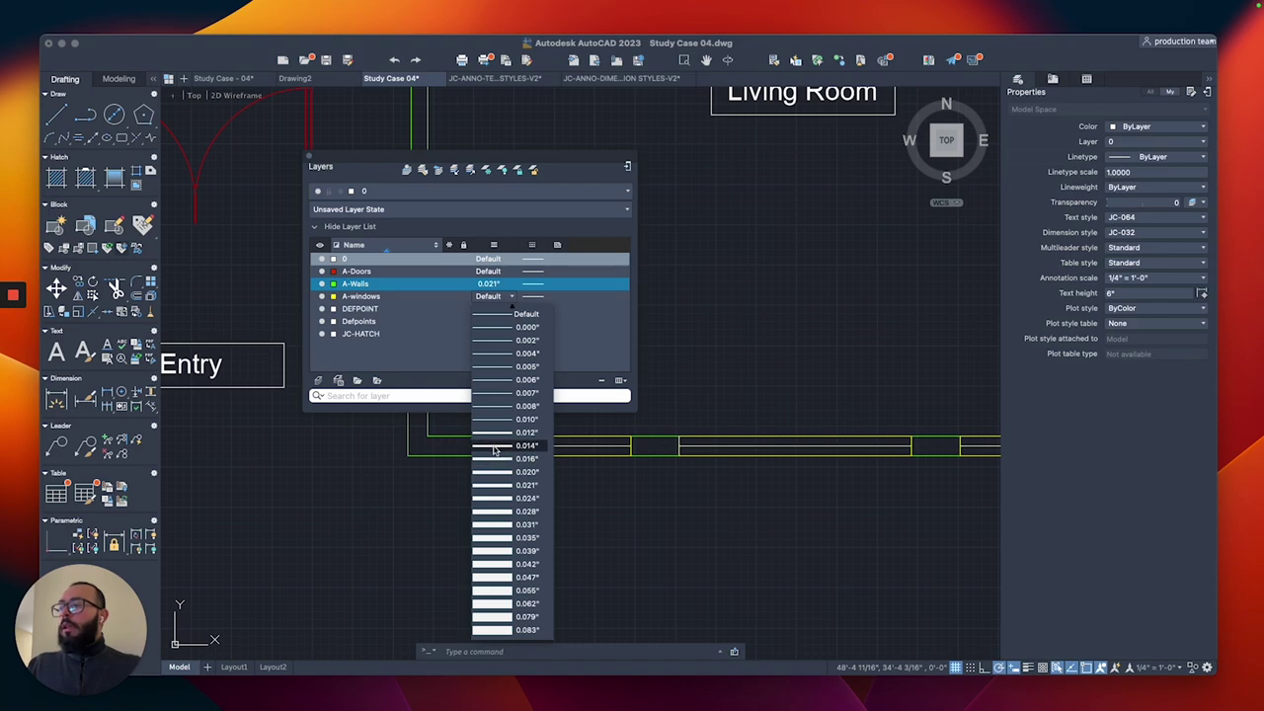
click(489, 284)
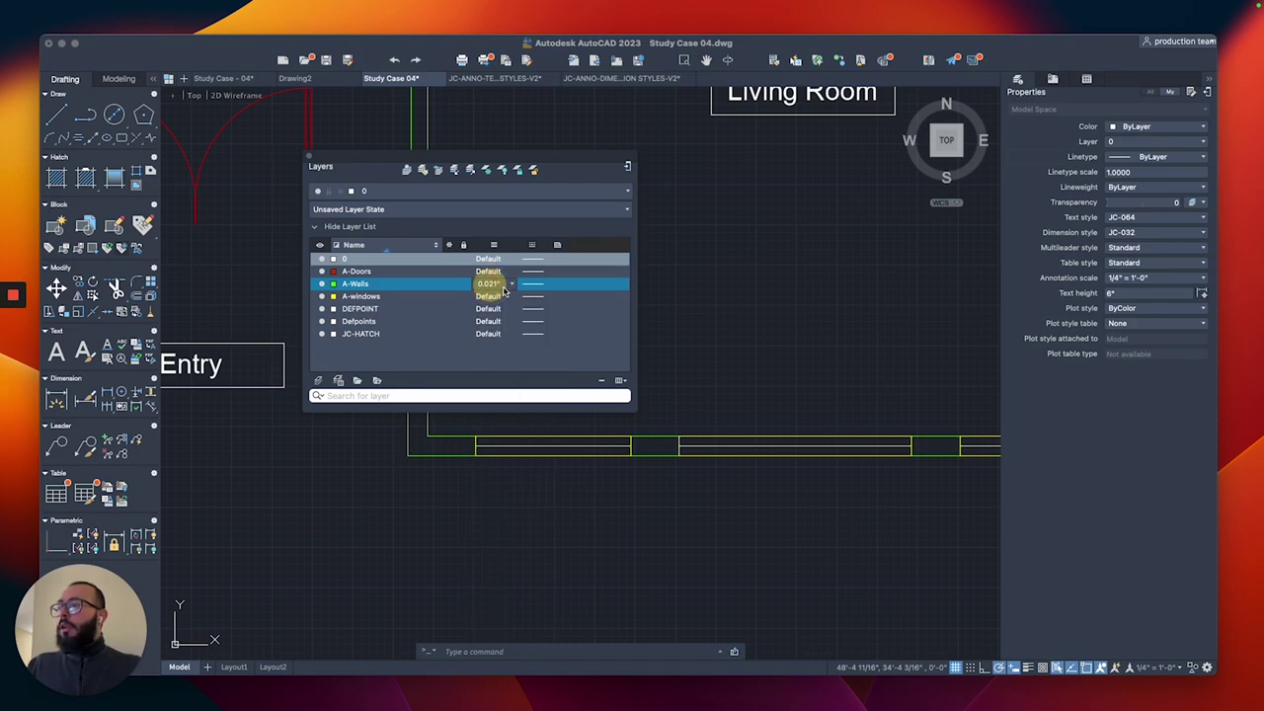
click(494, 284)
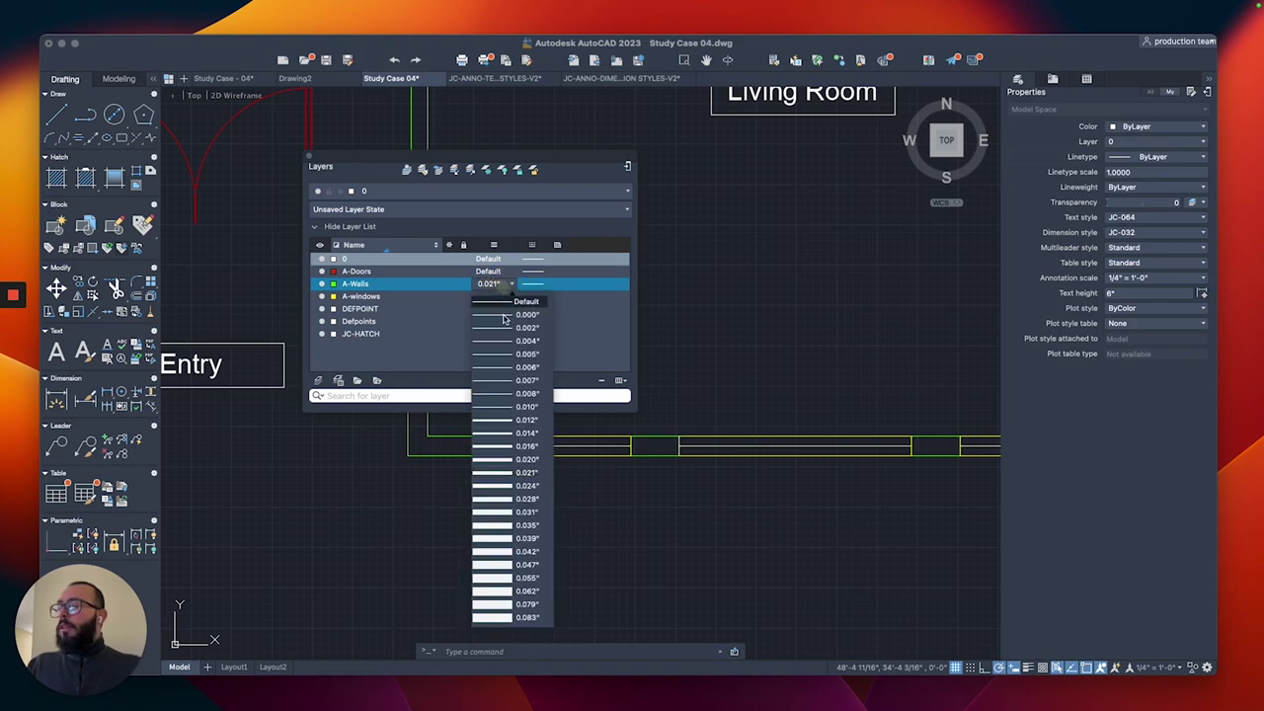
click(496, 498)
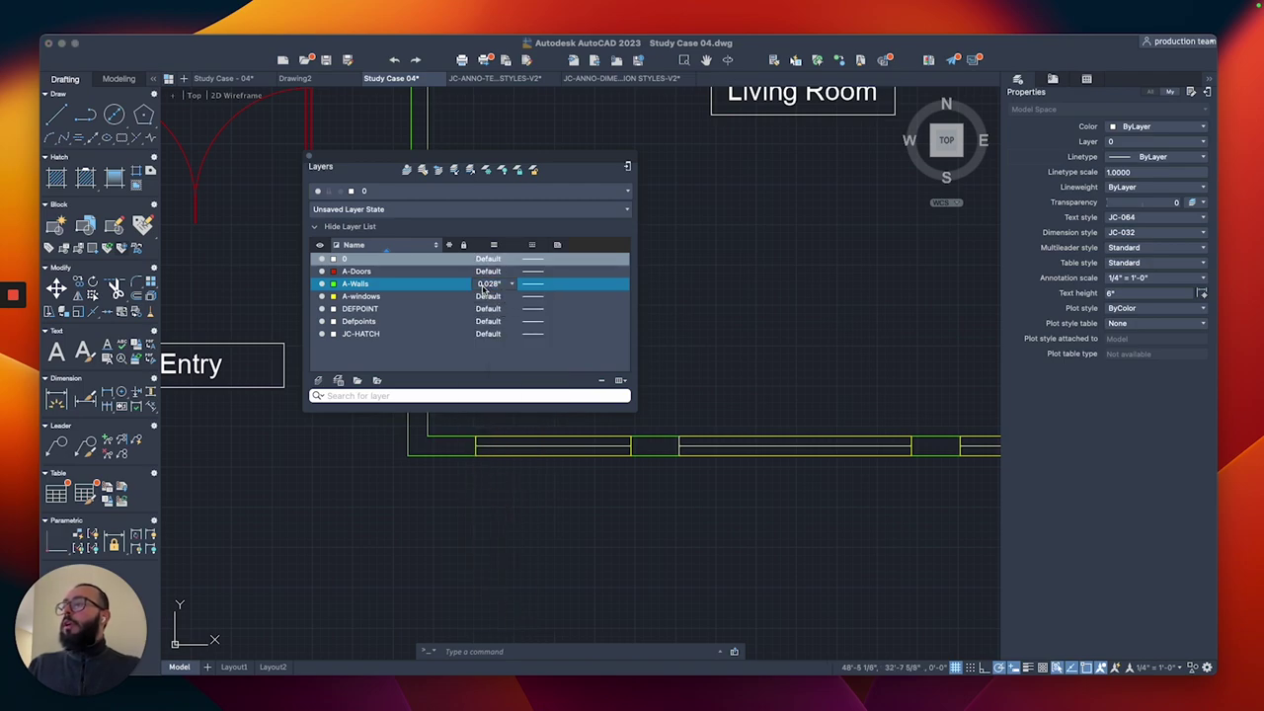
- Set A-windows and A-Doors lineweights to 0.020" and move the Layers palette up
click(487, 296)
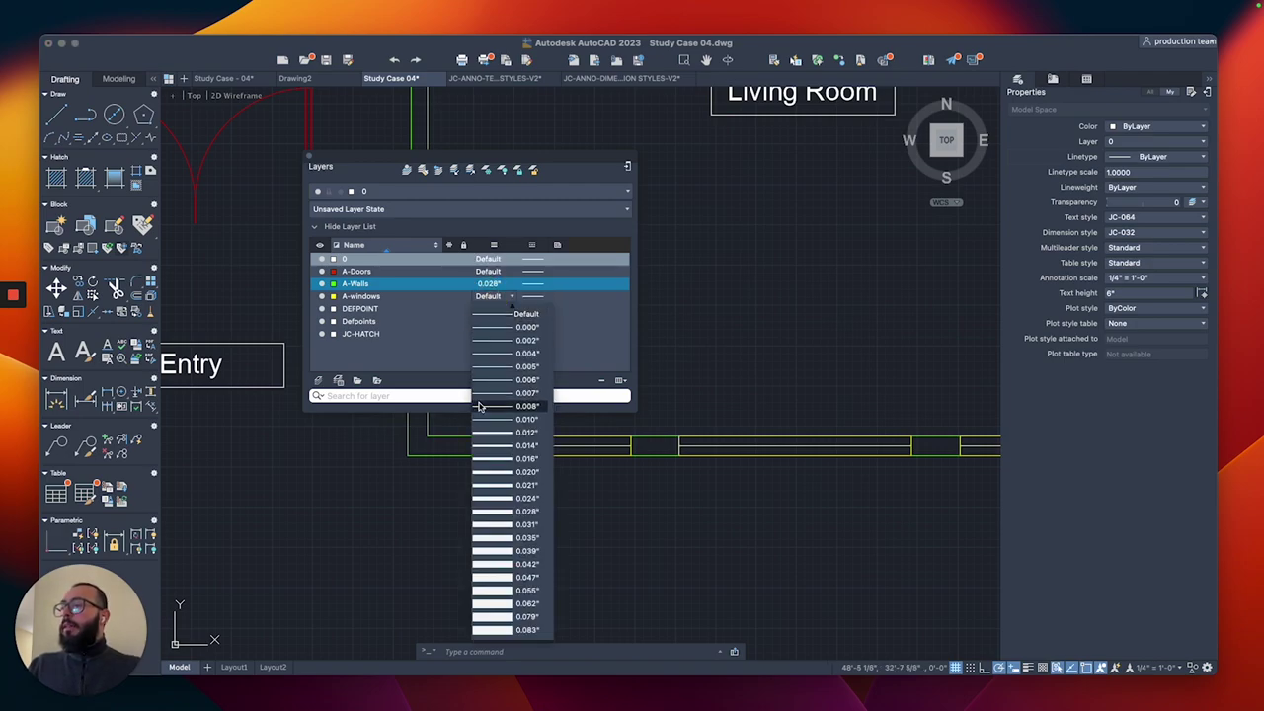
click(493, 472)
click(491, 297)
click(490, 296)
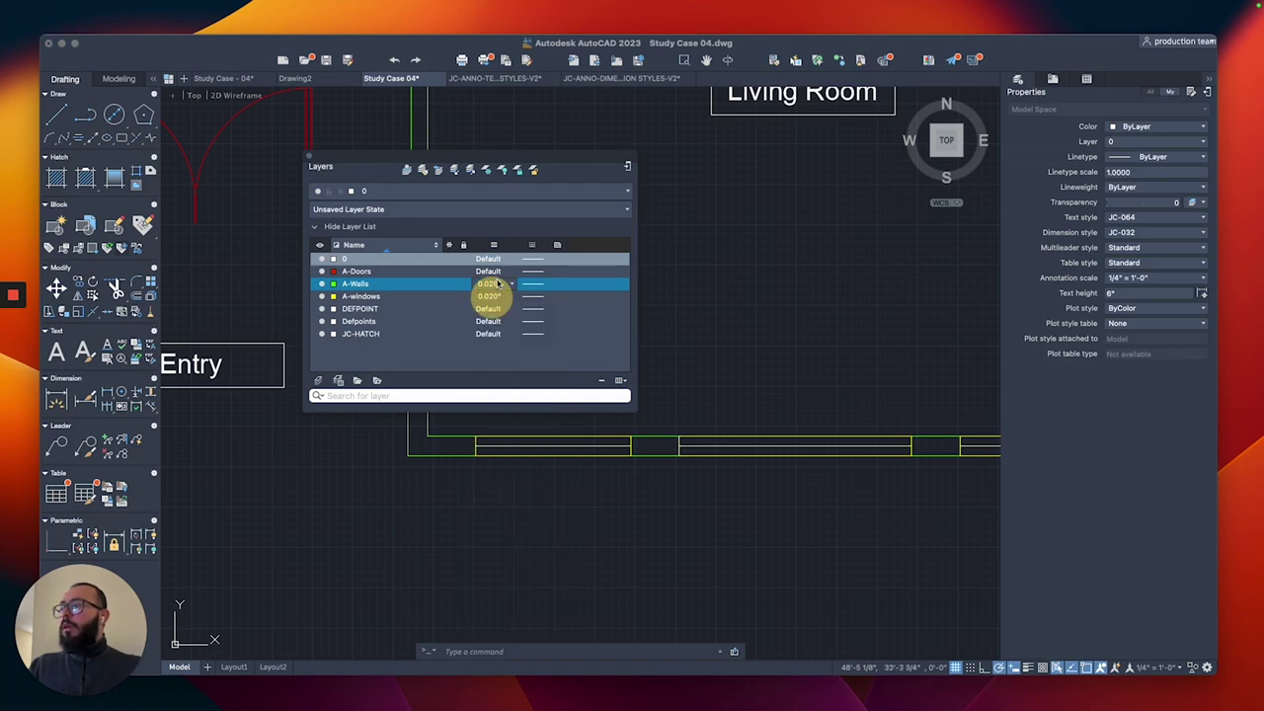
click(488, 272)
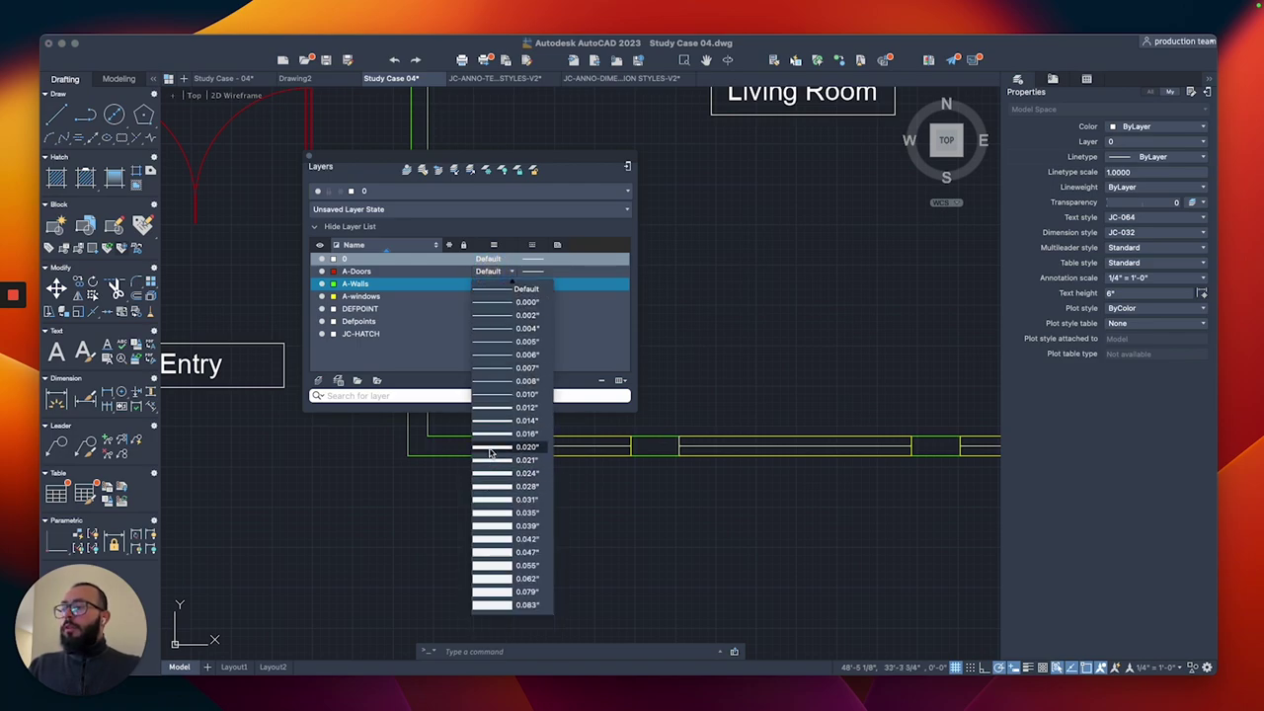
click(491, 447)
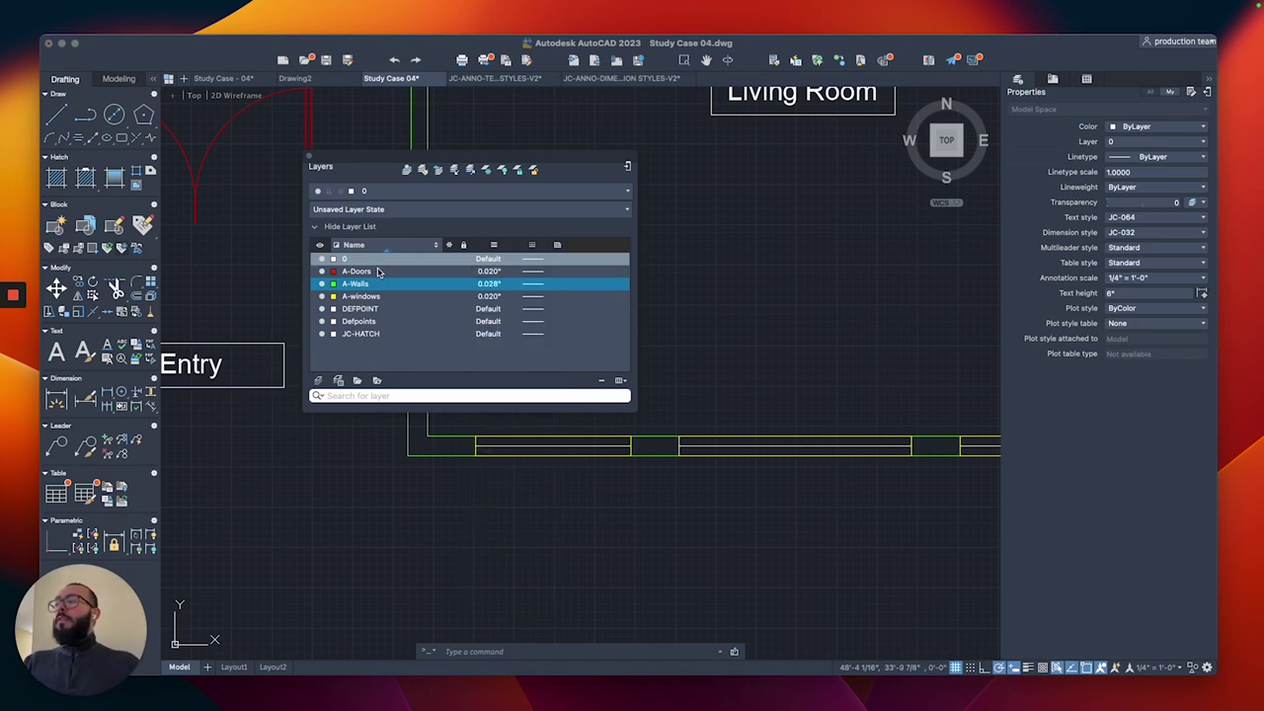
drag(410, 168, 491, 141)
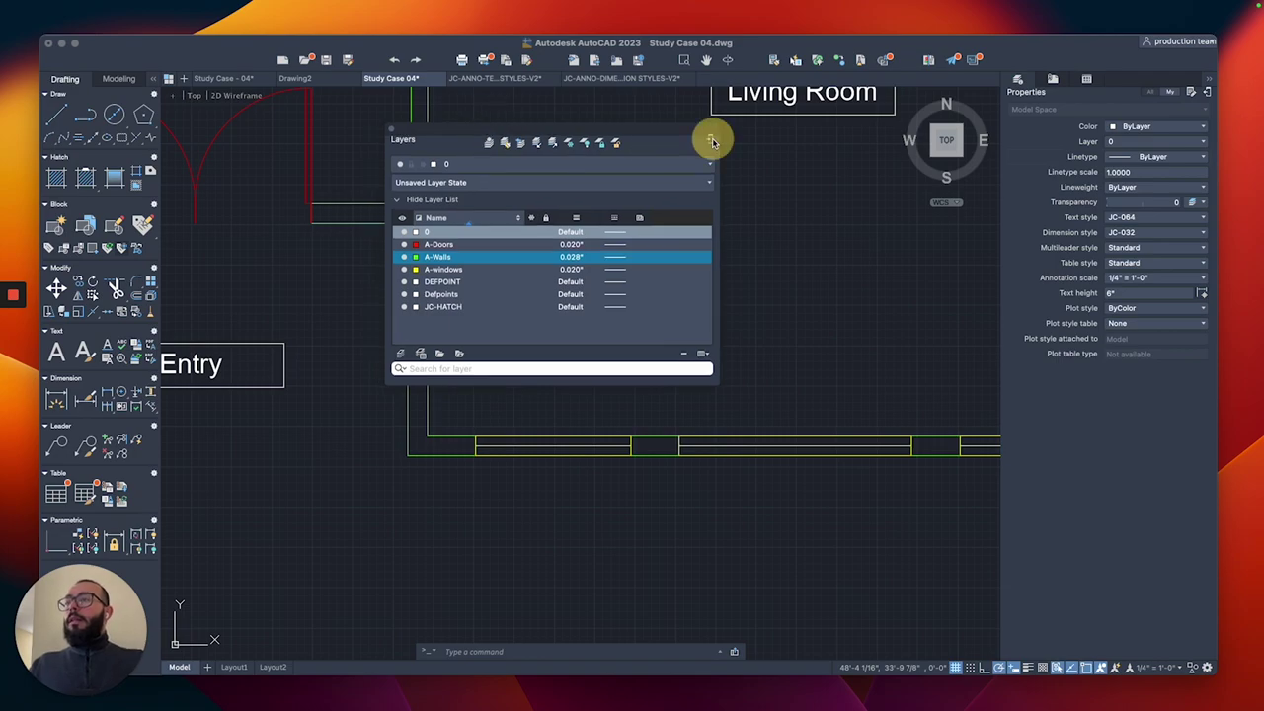
- Dock the Layers palette above Properties and frame the Foyer and Living Room
click(711, 140)
scroll(669, 231, down, 3)
middle_drag(669, 231, 636, 361)
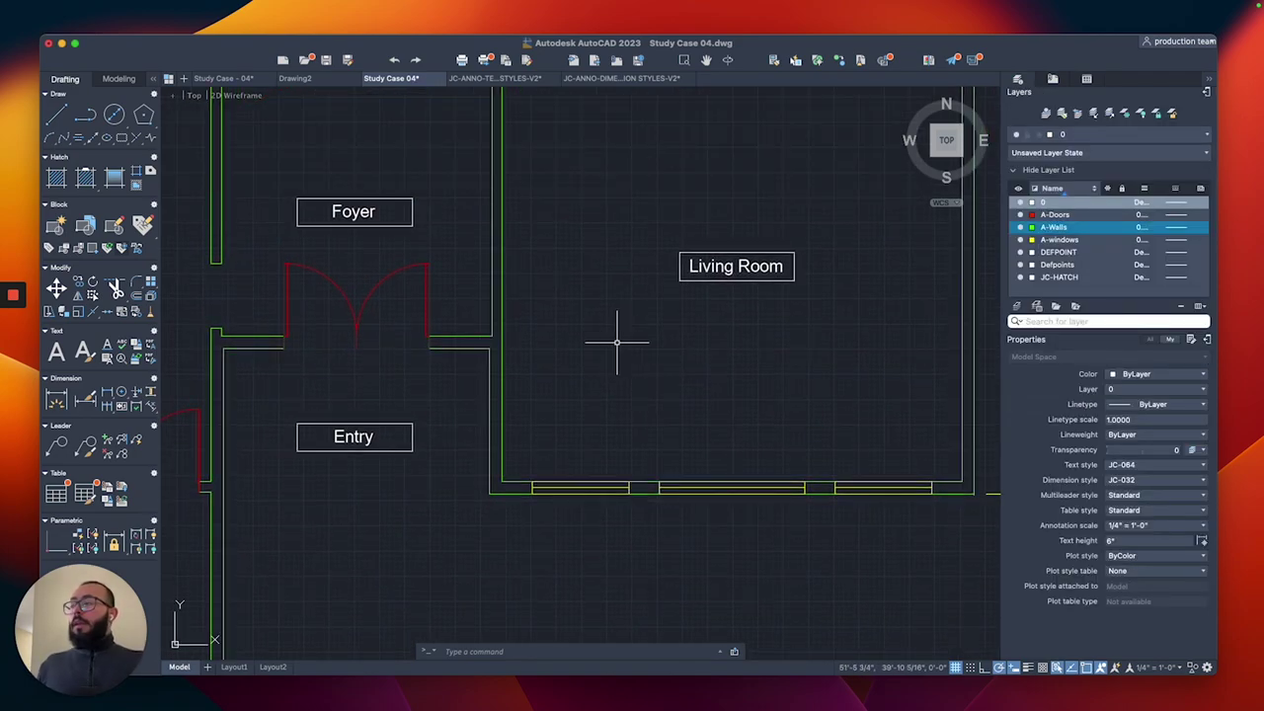
scroll(632, 336, down, 5)
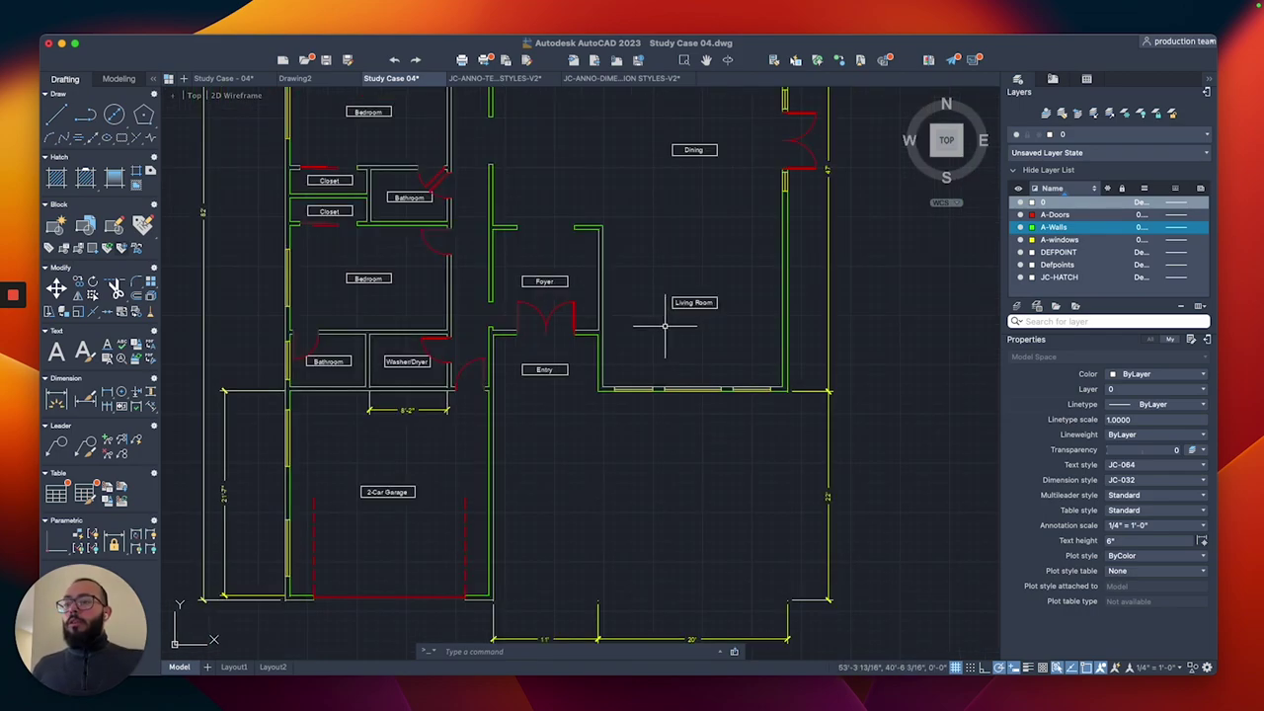
scroll(662, 350, up, 5)
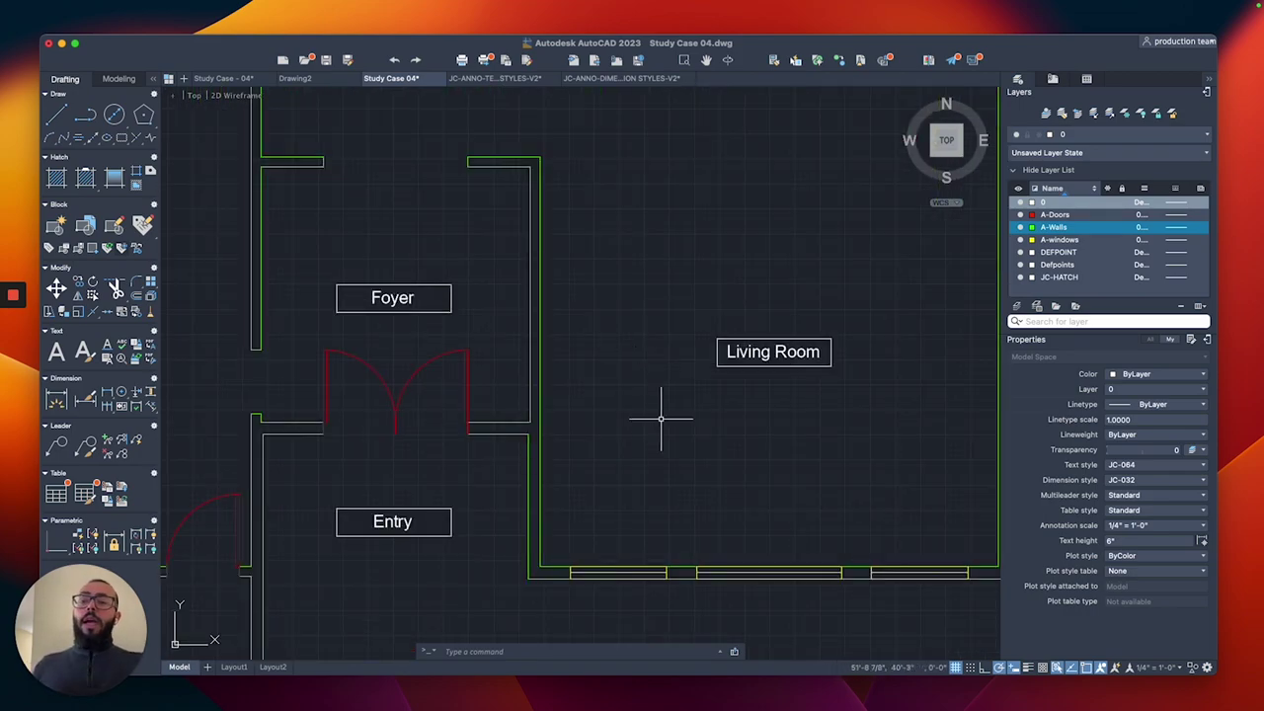
middle_drag(664, 434, 609, 403)
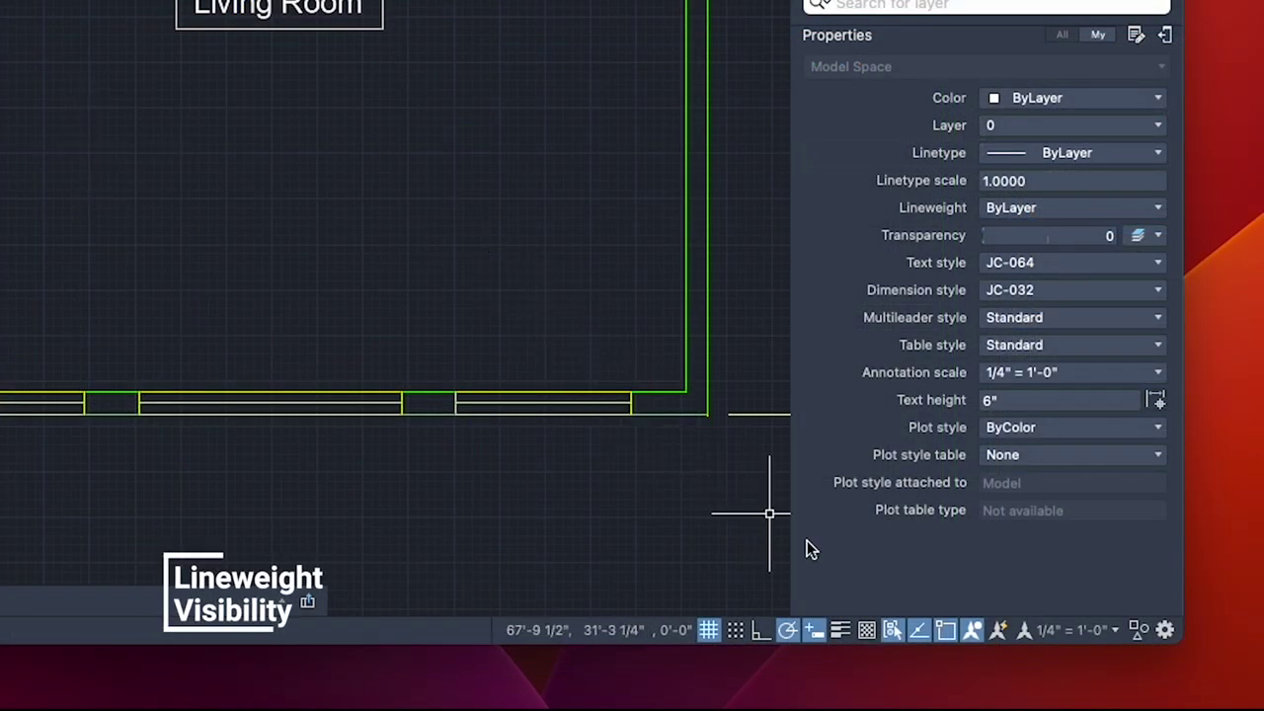
- Turn on lineweight display and zoom around to inspect the thick walls and doors
click(839, 630)
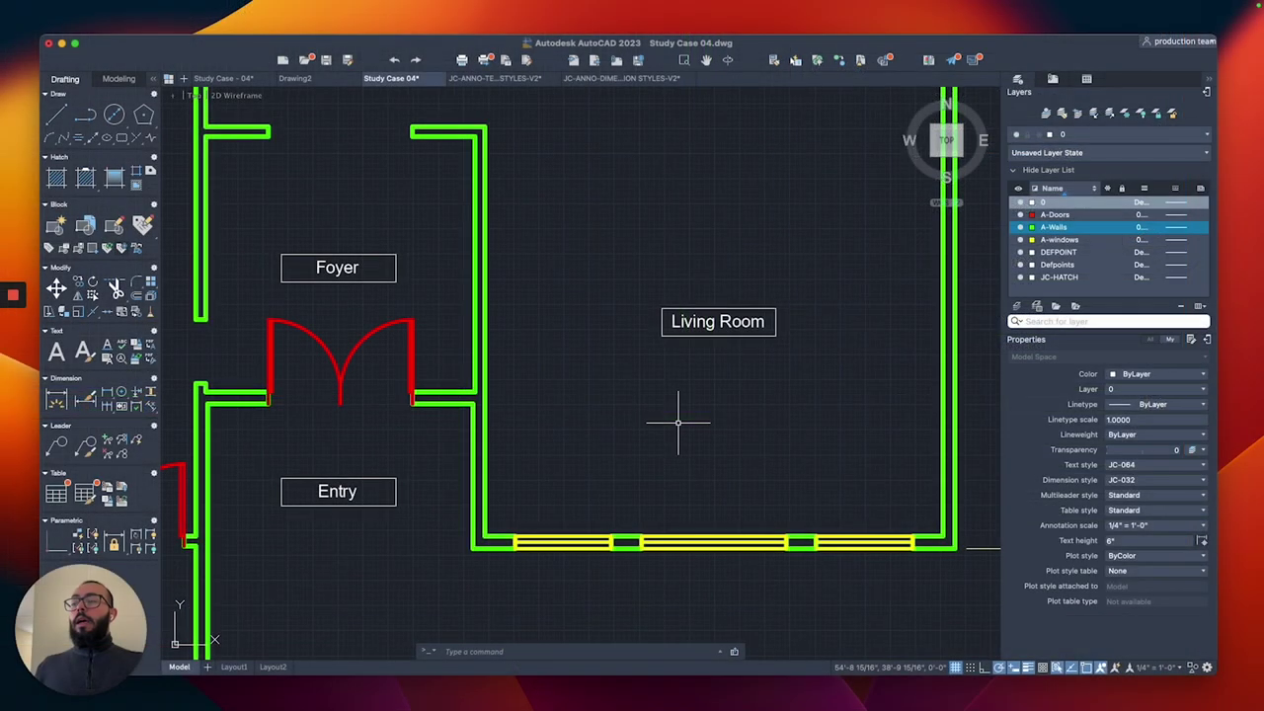
scroll(206, 185, down, 4)
scroll(679, 422, down, 5)
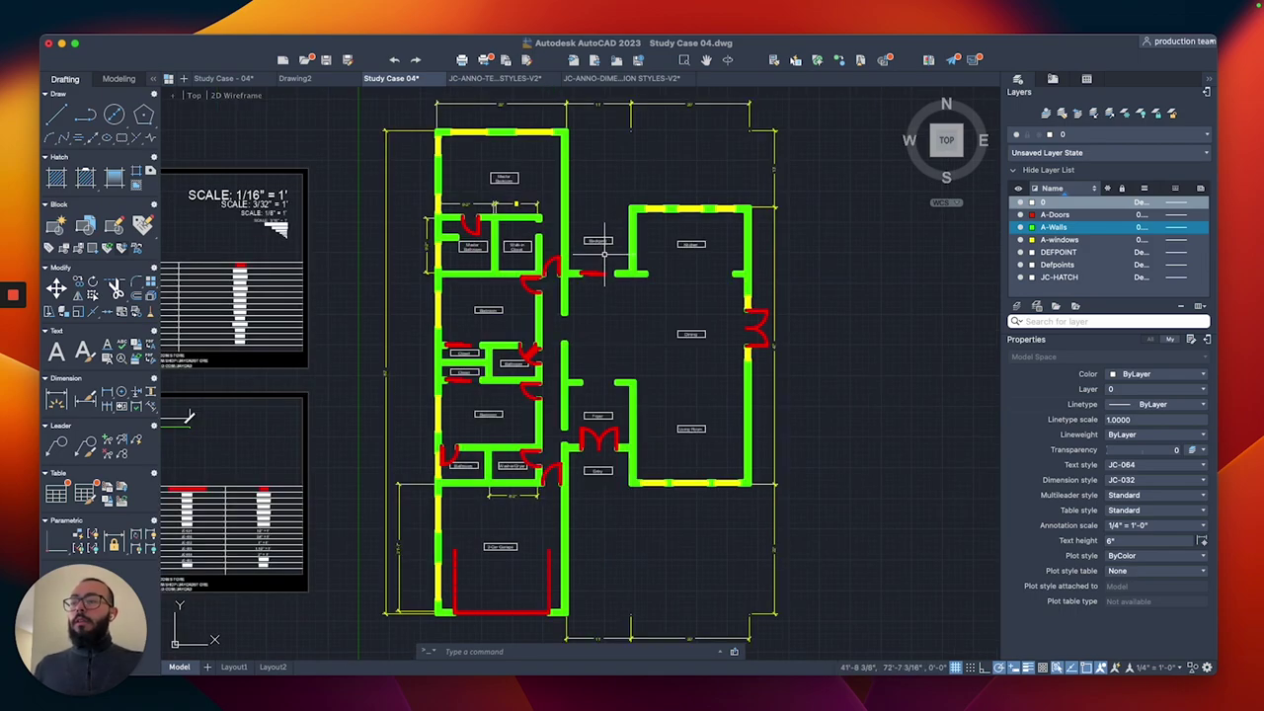
scroll(620, 247, up, 6)
scroll(606, 276, up, 3)
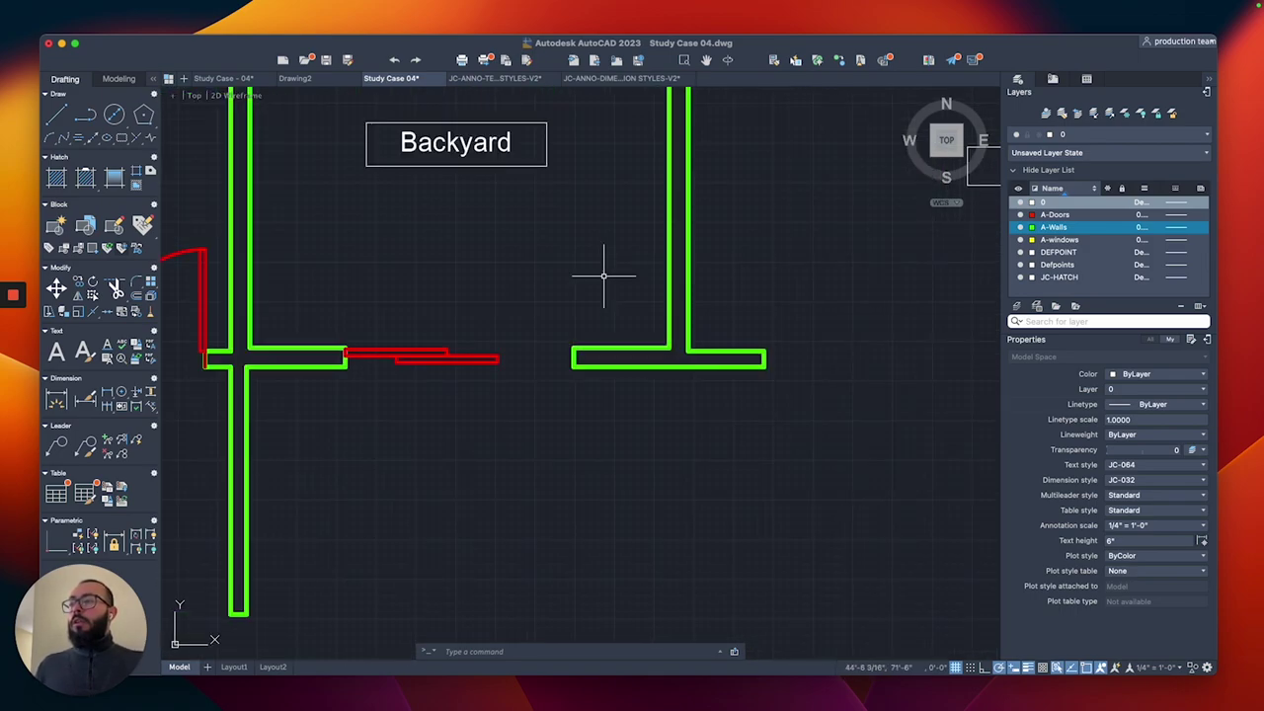
scroll(501, 333, up, 3)
scroll(565, 344, up, 3)
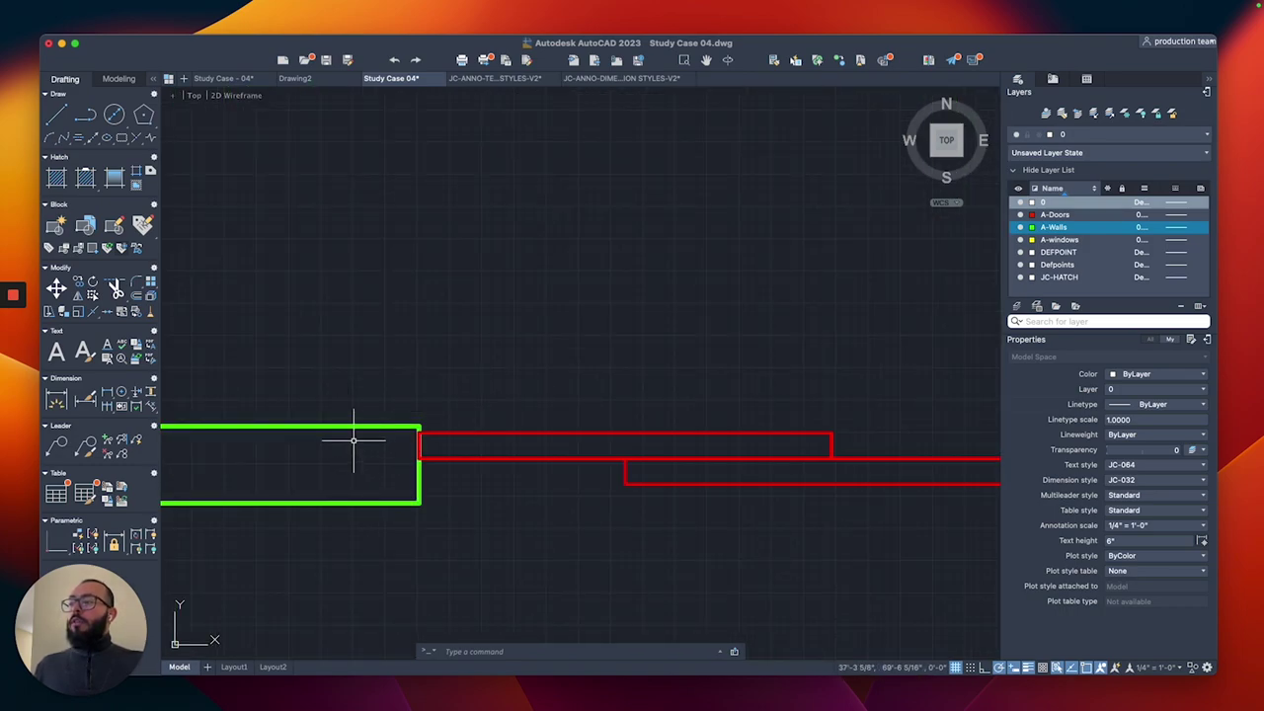
scroll(464, 419, down, 2)
middle_drag(793, 403, 442, 374)
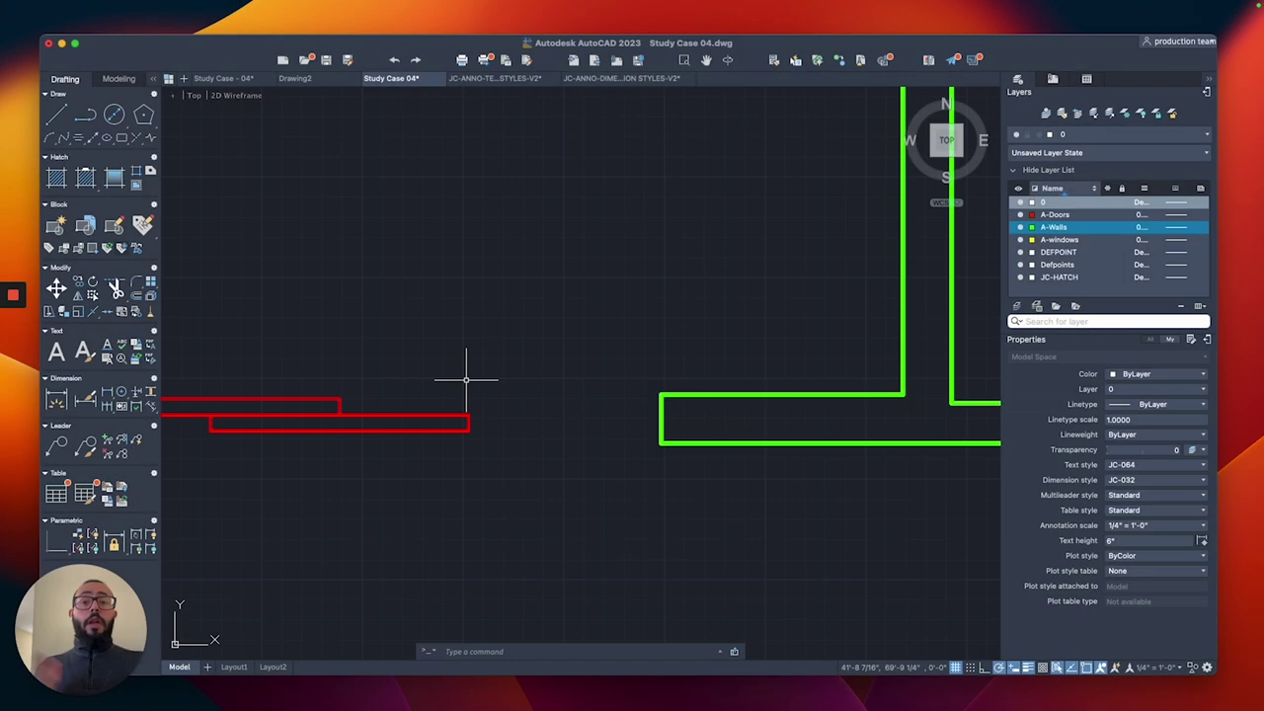
- Turn lineweight display off and pan the floor plan upward
click(1028, 667)
scroll(666, 444, down, 5)
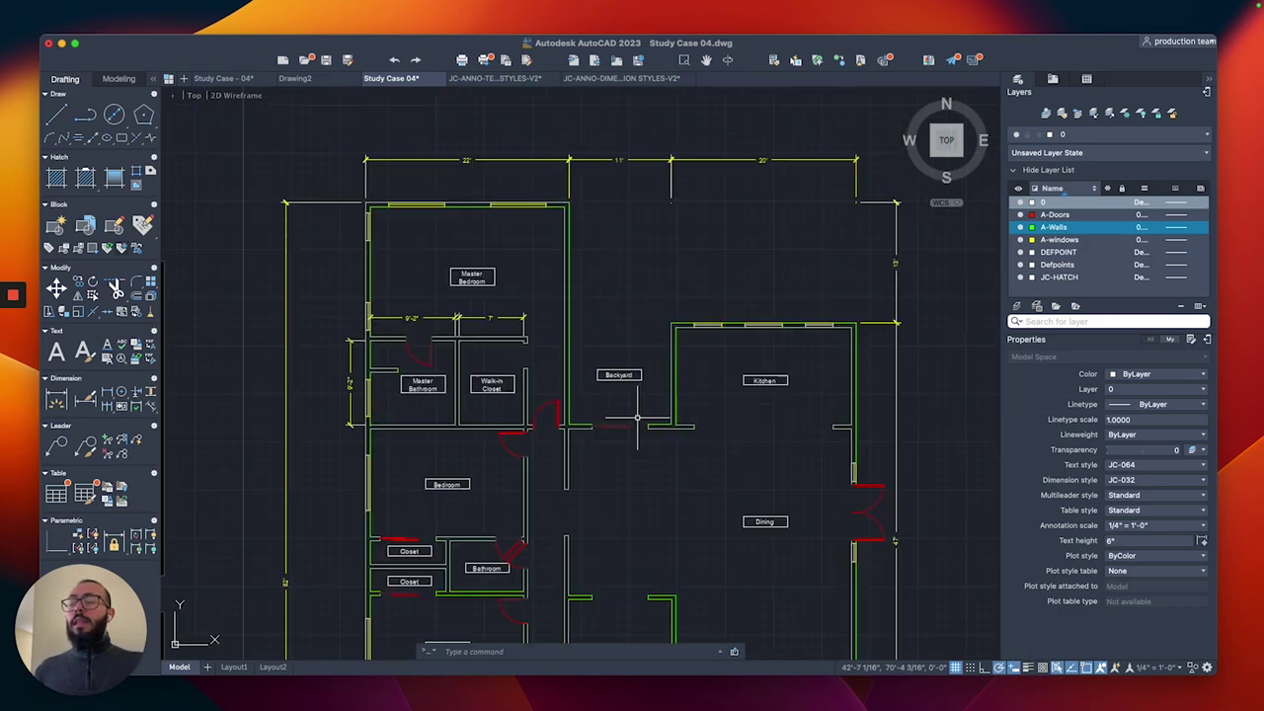
middle_drag(651, 424, 654, 356)
- Undock the Layers palette and float it to the right over the drawing
middle_drag(678, 429, 657, 386)
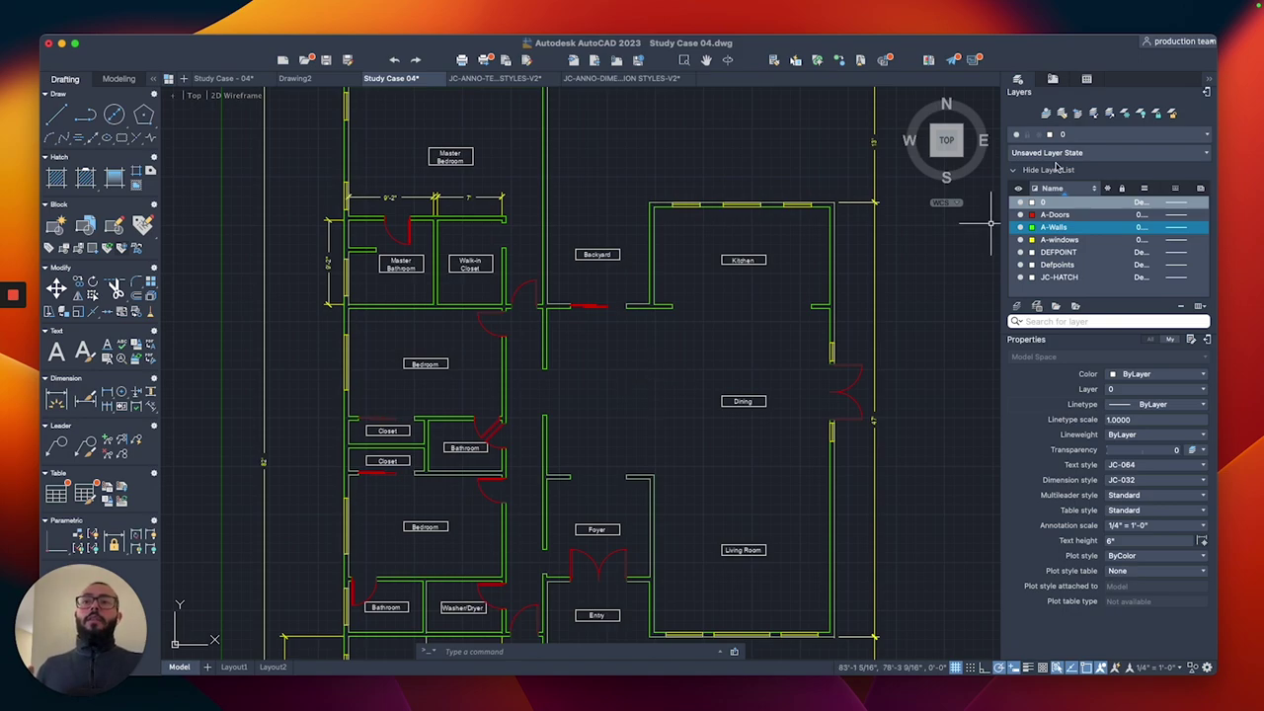
click(1205, 91)
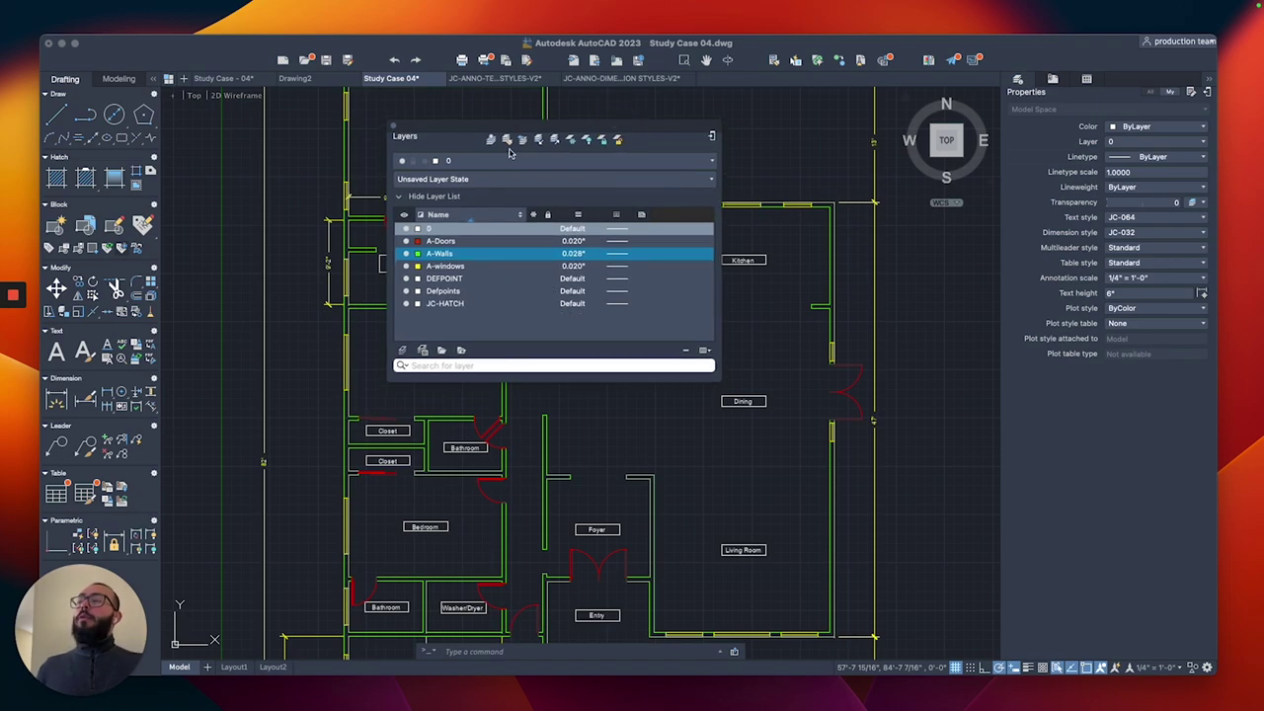
drag(522, 129, 695, 132)
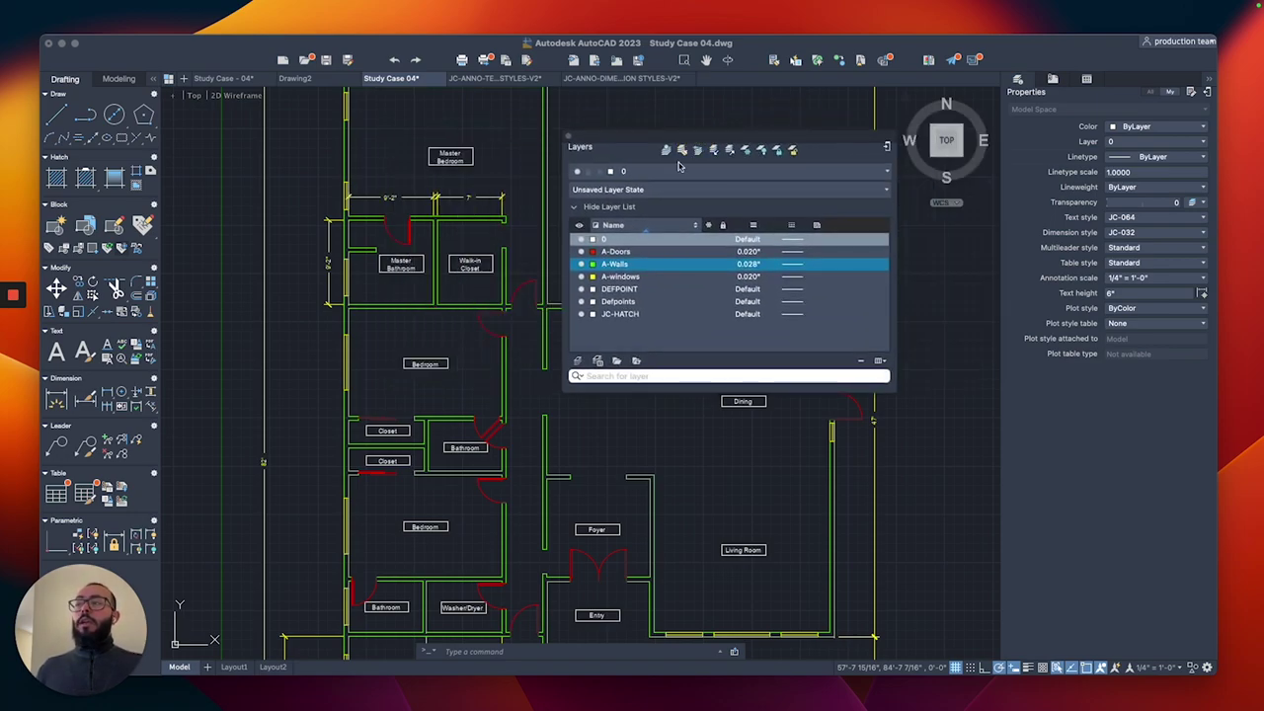